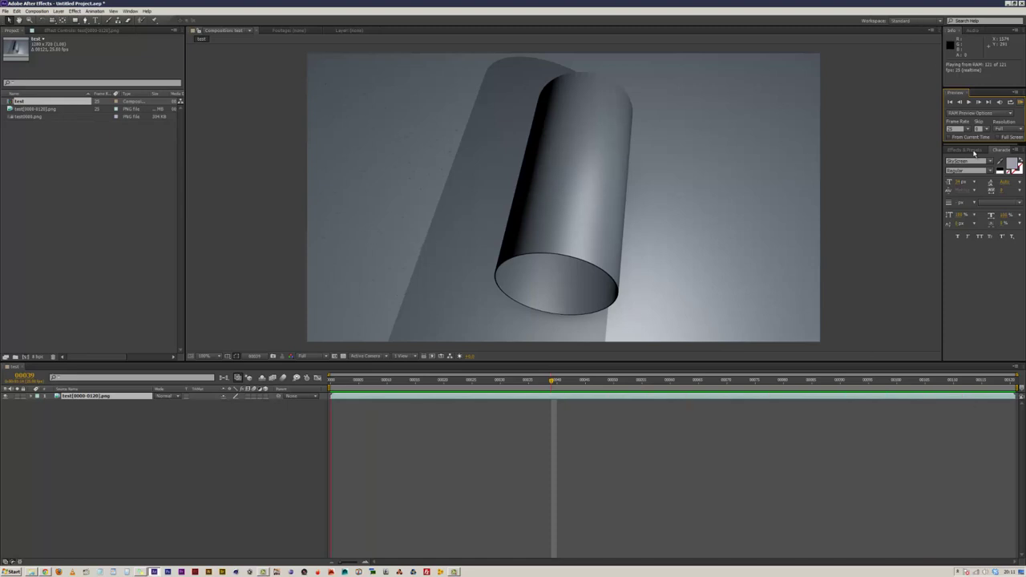
Stop the After Effects preview of the holed-cylinder render and launch Cinema 4D.
{"action": "left_click", "coordinate": [1018, 104]}
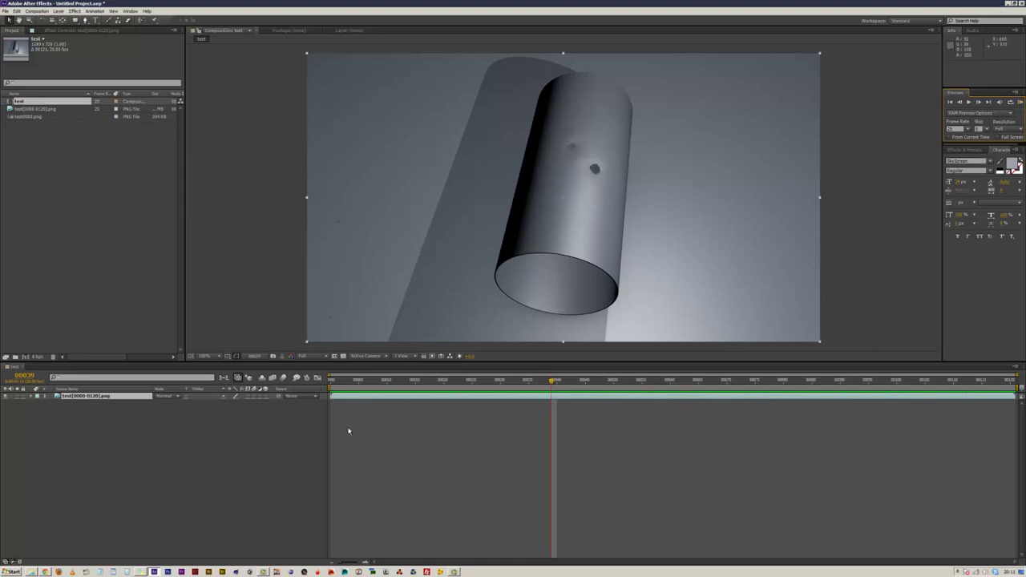
{"action": "left_click", "coordinate": [237, 572]}
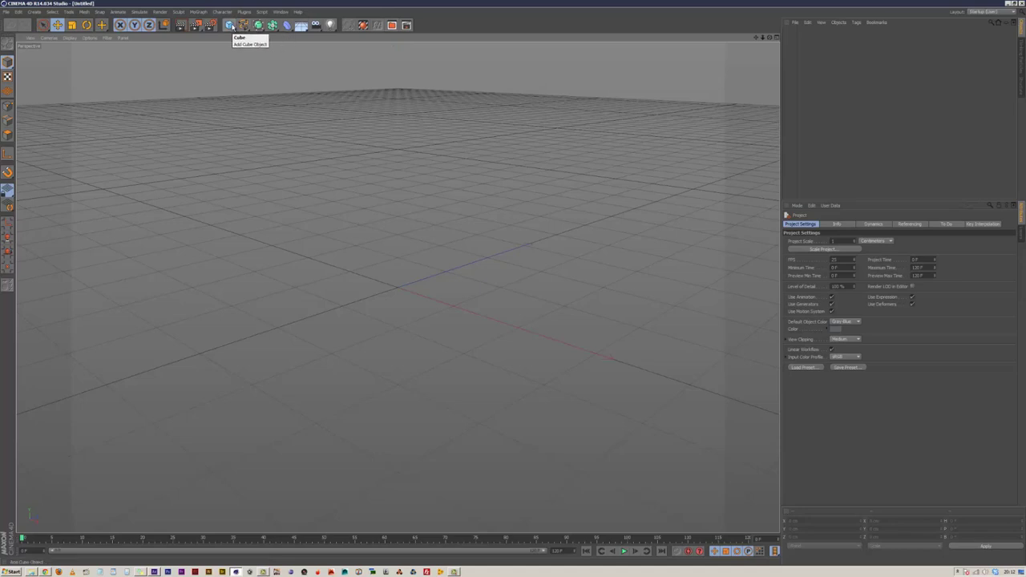
Add a cylinder primitive with +X orientation and view it from above.
{"action": "left_click_drag", "start_coordinate": [233, 27], "coordinate": [381, 36]}
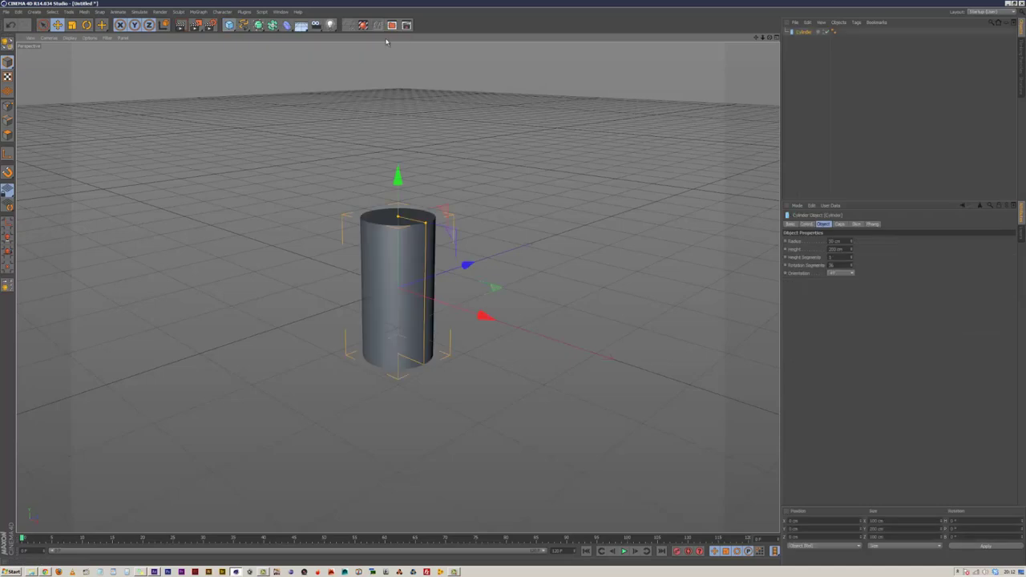
{"action": "left_click", "coordinate": [851, 274]}
{"action": "left_click", "coordinate": [845, 282]}
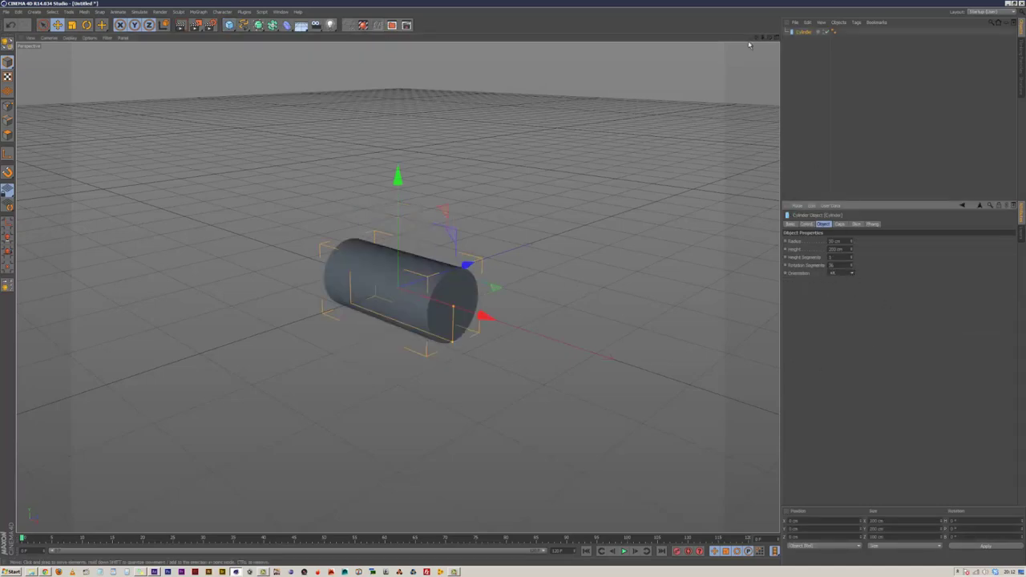
{"action": "scroll", "coordinate": [515, 289], "scroll_direction": "up", "scroll_amount": 4}
{"action": "left_click", "coordinate": [815, 40]}
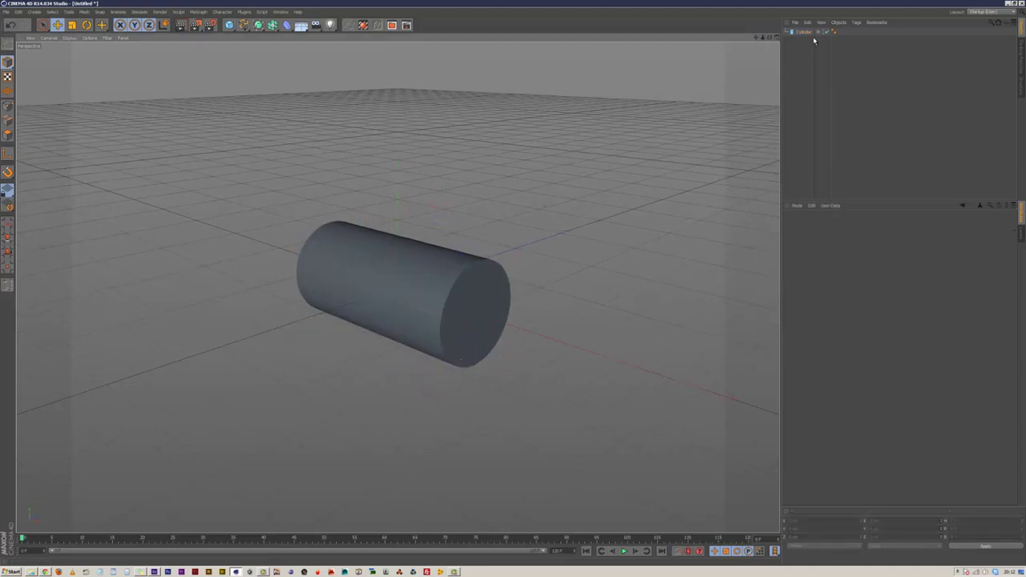
{"action": "left_click_drag", "start_coordinate": [770, 42], "coordinate": [762, 119]}
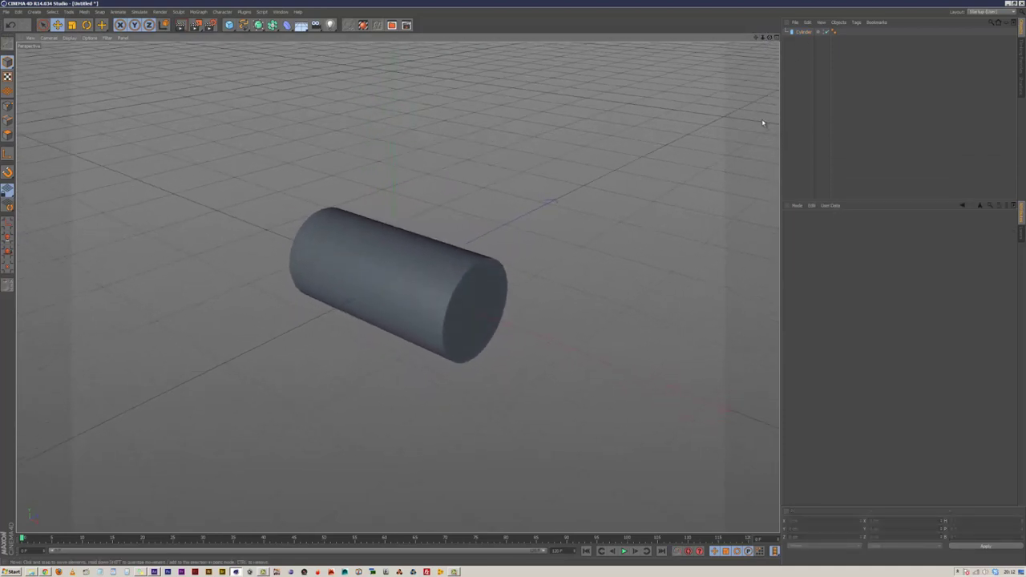
{"action": "left_click", "coordinate": [801, 31]}
Switch the viewport display to Gouraud Shading (Lines).
{"action": "left_click", "coordinate": [70, 38]}
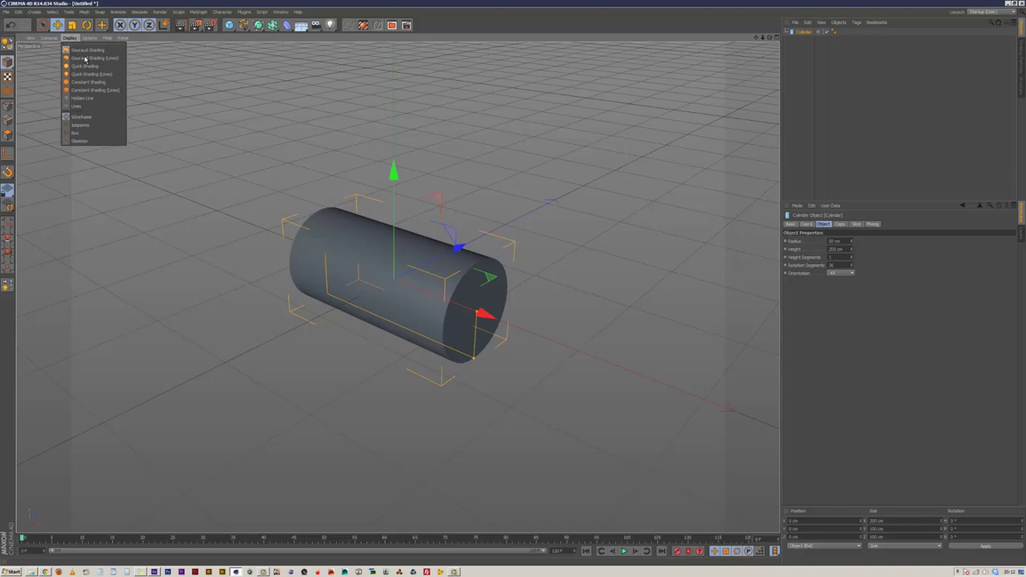
{"action": "left_click", "coordinate": [94, 99]}
{"action": "left_click", "coordinate": [480, 211]}
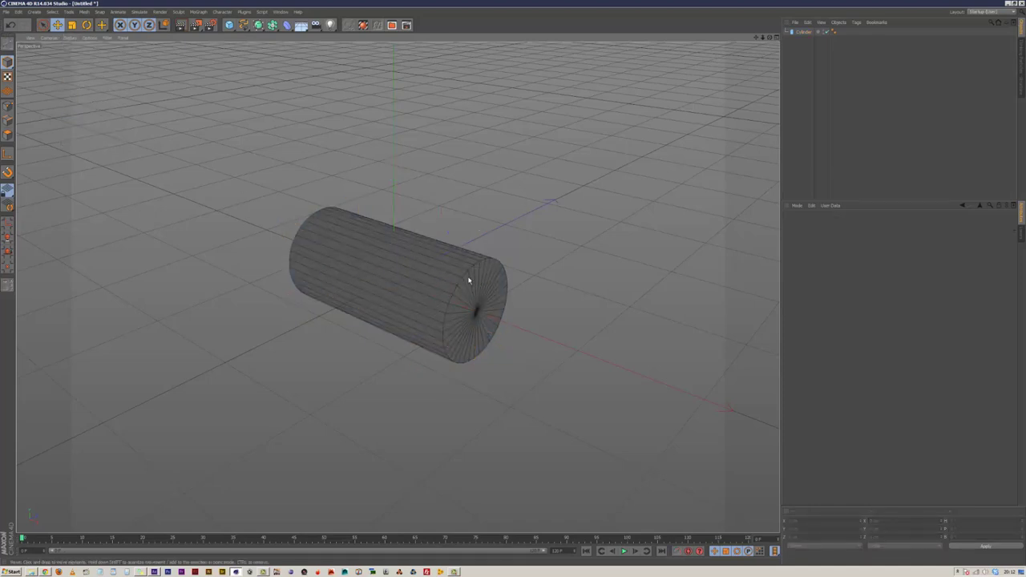
Raise the cylinder's Height Segments to 22.
{"action": "left_click", "coordinate": [802, 32]}
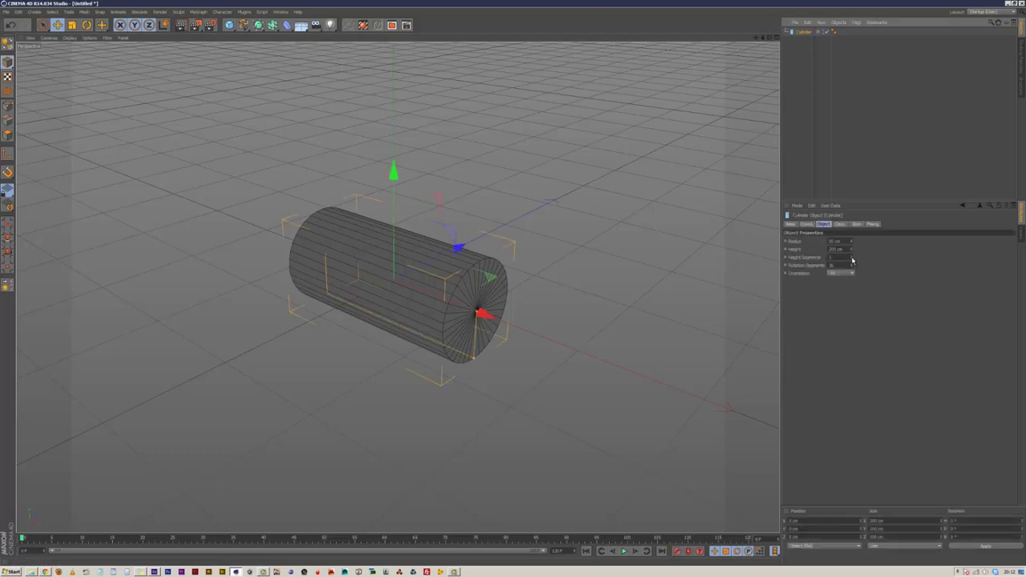
{"action": "left_click_drag", "start_coordinate": [852, 259], "coordinate": [852, 256]}
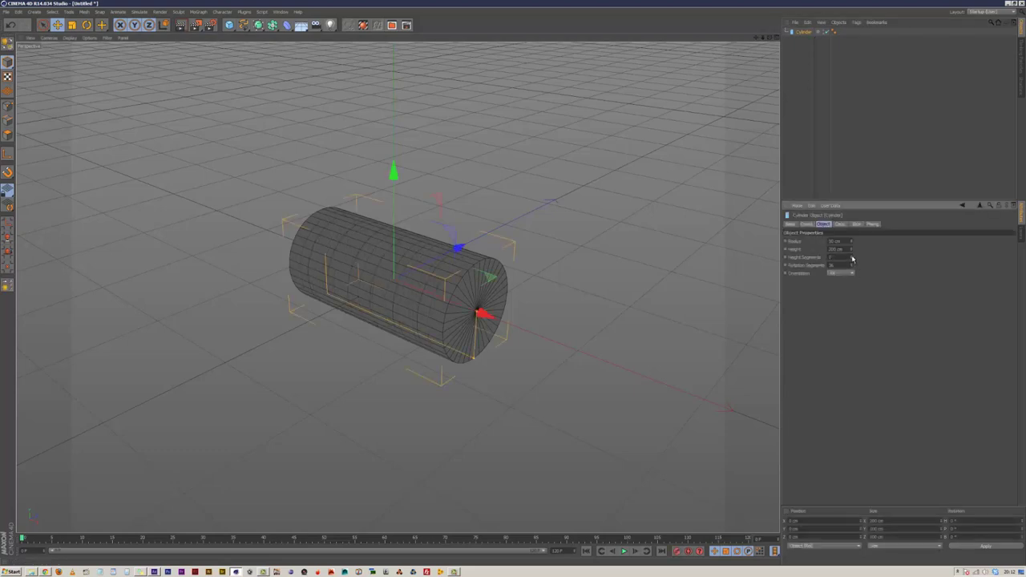
{"action": "left_click", "coordinate": [852, 257]}
{"action": "left_click", "coordinate": [376, 80]}
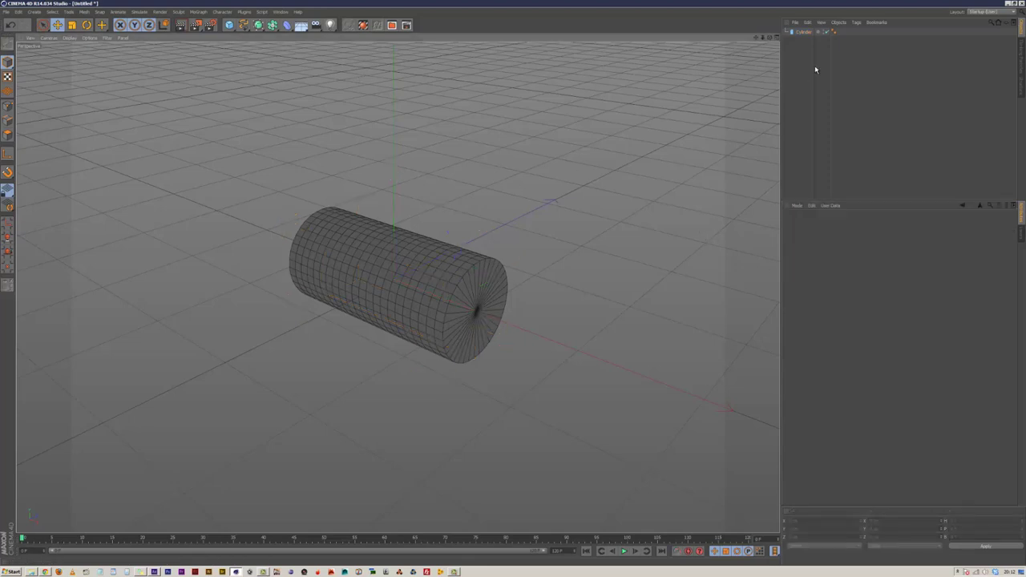
{"action": "left_click", "coordinate": [803, 32]}
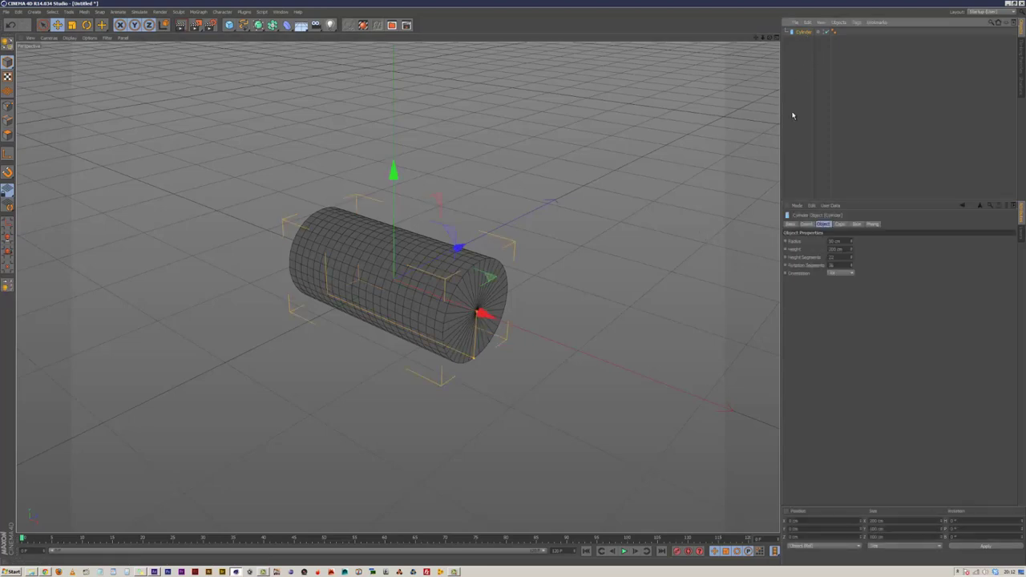
{"action": "left_click_drag", "start_coordinate": [287, 25], "coordinate": [492, 110]}
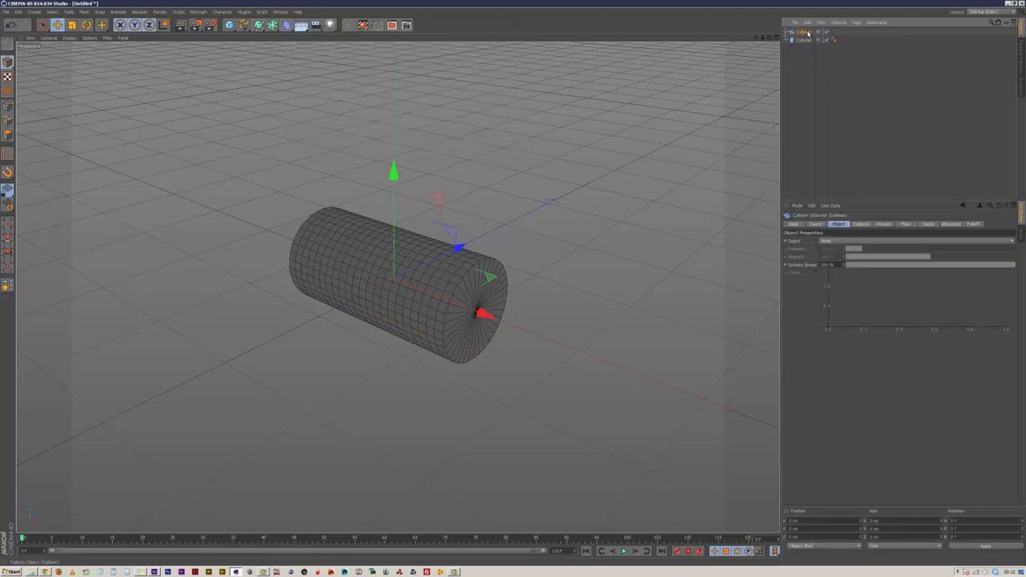
Nest the Collision deformer under the cylinder and add a small sphere above it.
{"action": "left_click_drag", "start_coordinate": [807, 33], "coordinate": [806, 40]}
{"action": "left_click_drag", "start_coordinate": [229, 25], "coordinate": [386, 59]}
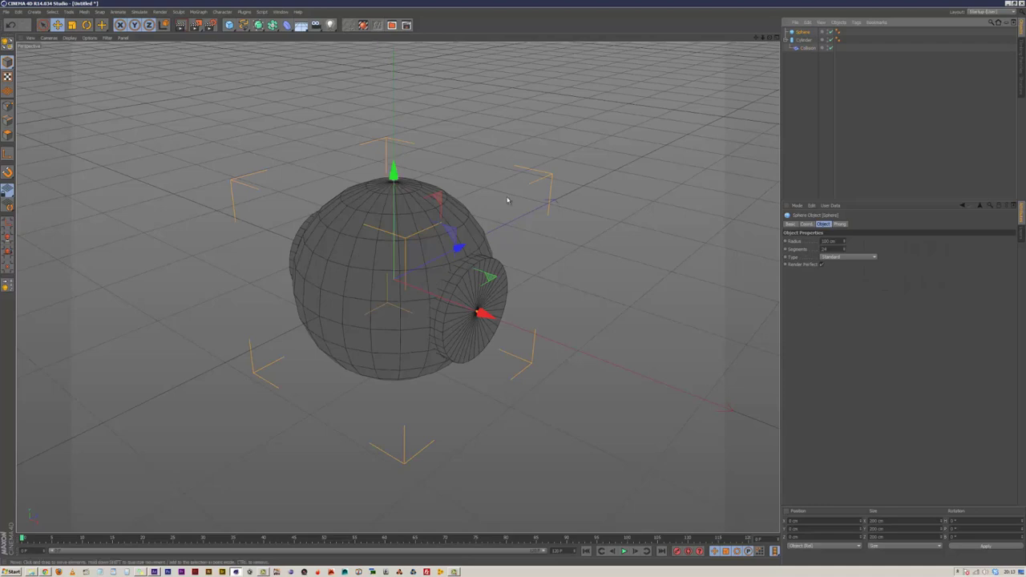
{"action": "key", "text": "t"}
{"action": "left_click_drag", "start_coordinate": [473, 240], "coordinate": [425, 238]}
{"action": "key", "text": "e"}
{"action": "left_click_drag", "start_coordinate": [393, 172], "coordinate": [456, 92]}
Add the Sphere to the Collision deformer's Colliders Objects list.
{"action": "left_click", "coordinate": [803, 48]}
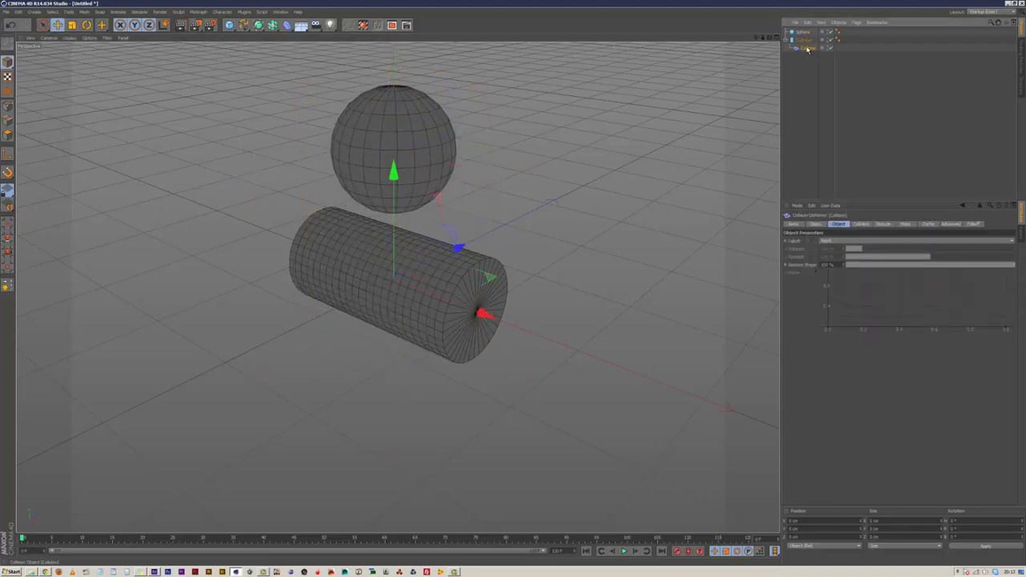
{"action": "left_click", "coordinate": [885, 225]}
{"action": "left_click", "coordinate": [862, 224]}
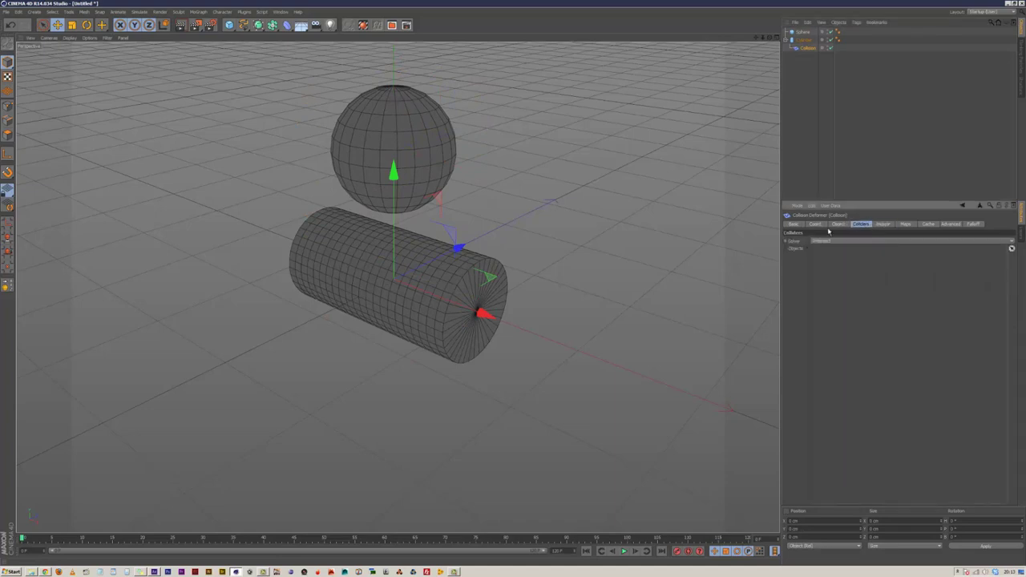
{"action": "left_click_drag", "start_coordinate": [853, 270], "coordinate": [855, 255]}
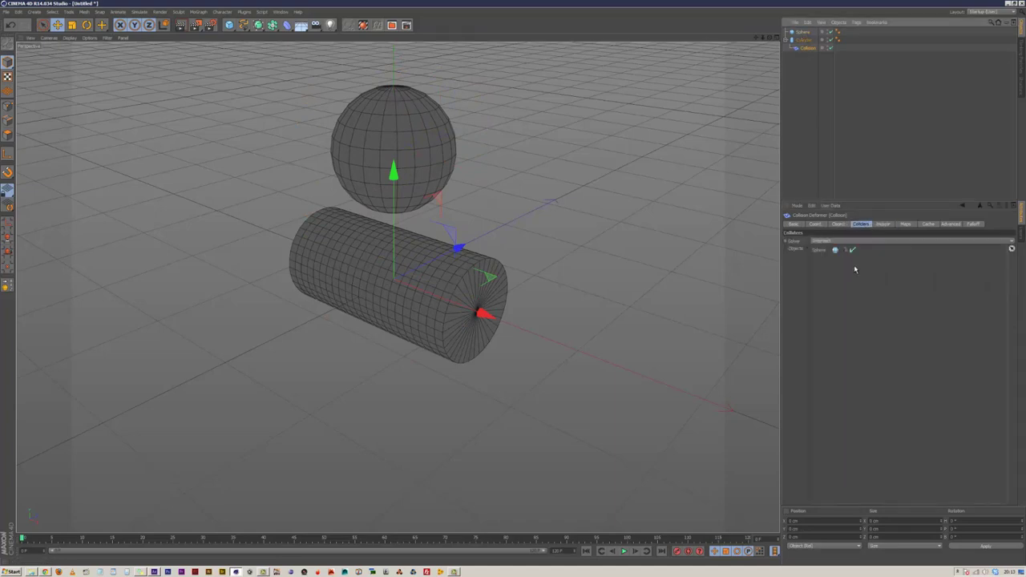
Push the sphere into the cylinder to test the dent, then delete the sphere.
{"action": "left_click_drag", "start_coordinate": [394, 172], "coordinate": [394, 180]}
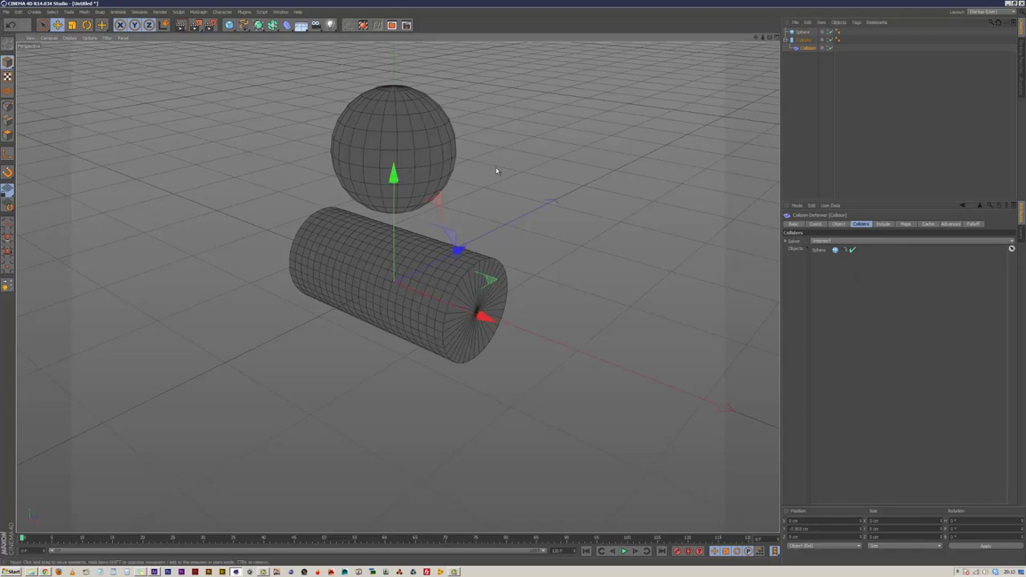
{"action": "left_click", "coordinate": [445, 140]}
{"action": "left_click_drag", "start_coordinate": [394, 61], "coordinate": [385, 99]}
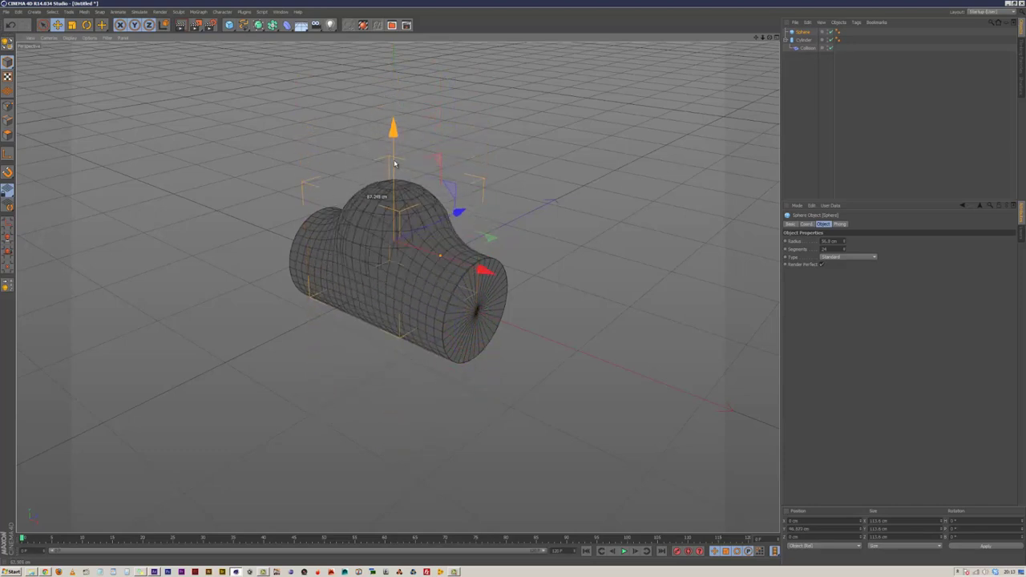
{"action": "left_click_drag", "start_coordinate": [394, 164], "coordinate": [409, 143]}
{"action": "left_click_drag", "start_coordinate": [411, 95], "coordinate": [424, 64]}
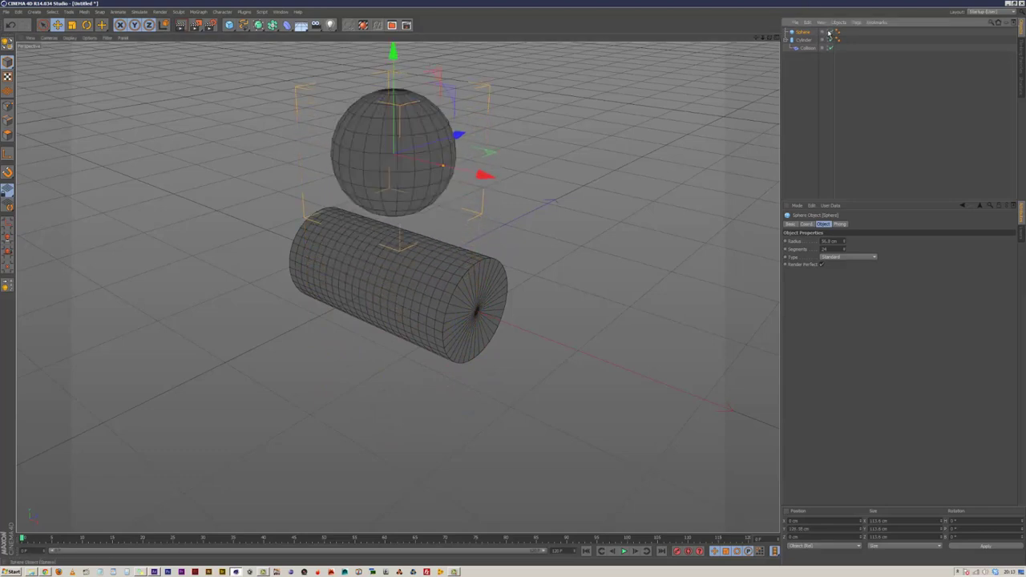
{"action": "left_click", "coordinate": [829, 32]}
{"action": "left_click_drag", "start_coordinate": [394, 80], "coordinate": [396, 49]}
{"action": "left_click", "coordinate": [829, 33]}
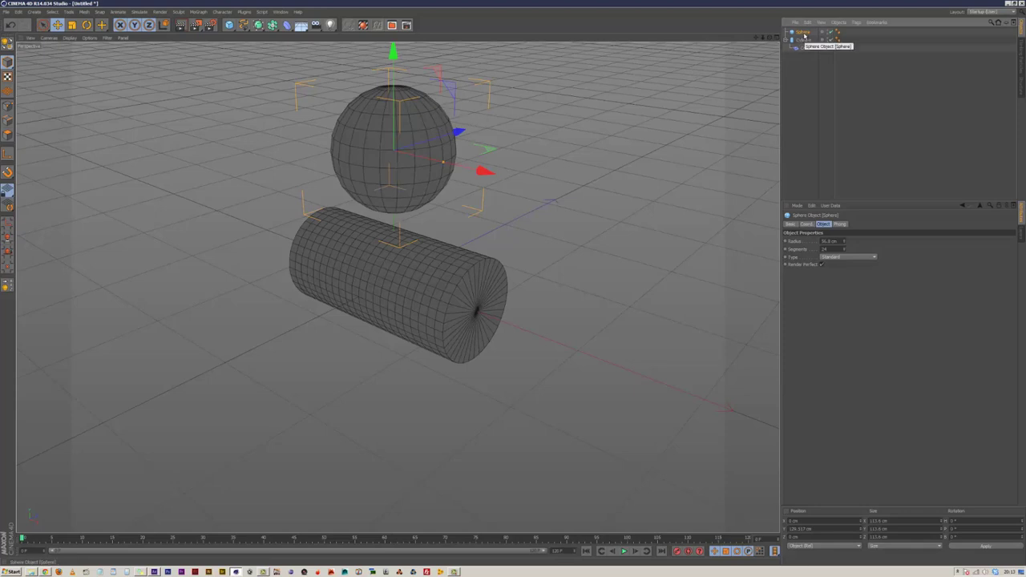
{"action": "key", "text": "Delete"}
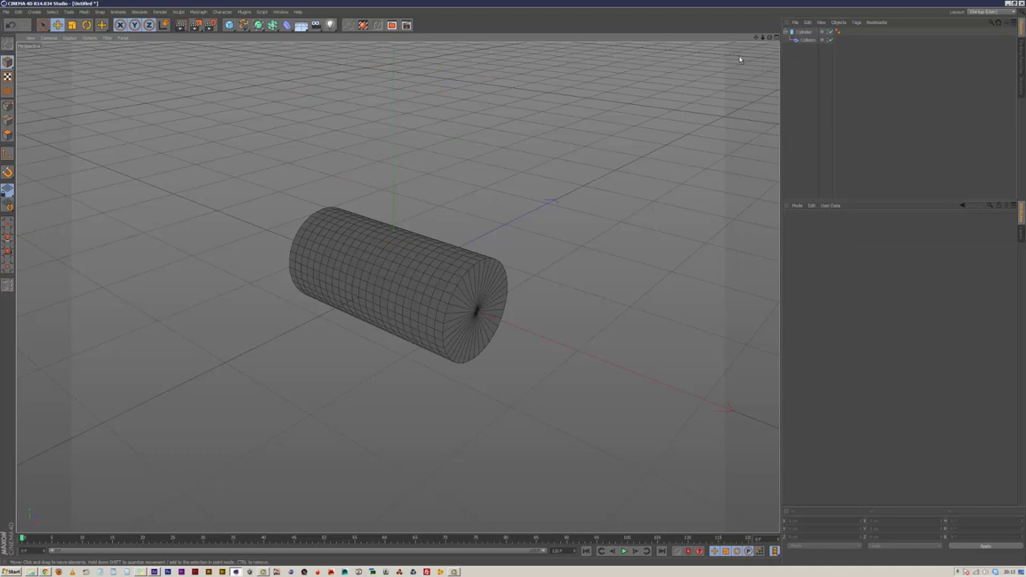
Add a Null object and raise it above the cylinder.
{"action": "left_click_drag", "start_coordinate": [762, 39], "coordinate": [560, 52]}
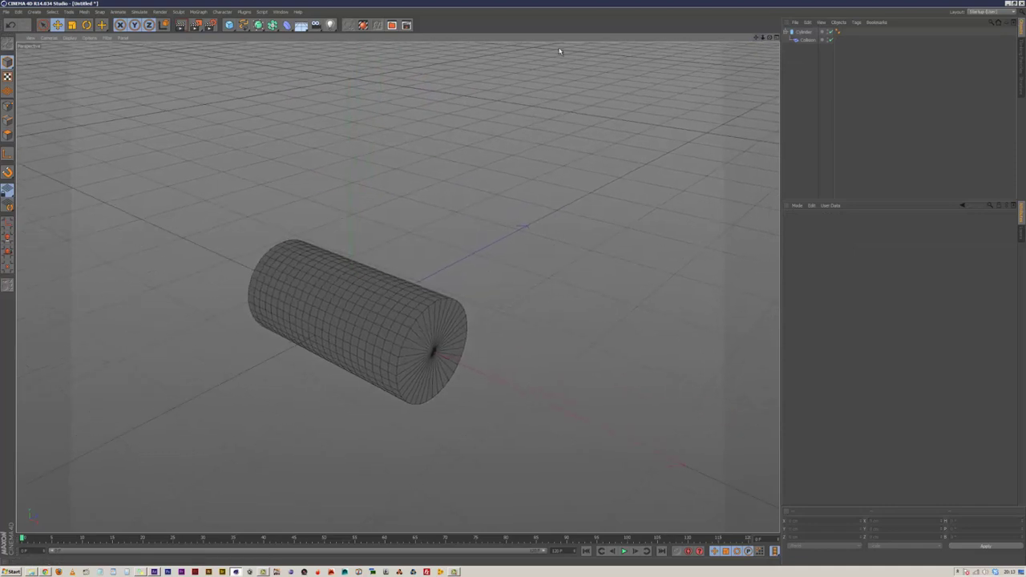
{"action": "left_click", "coordinate": [229, 25]}
{"action": "left_click", "coordinate": [257, 37]}
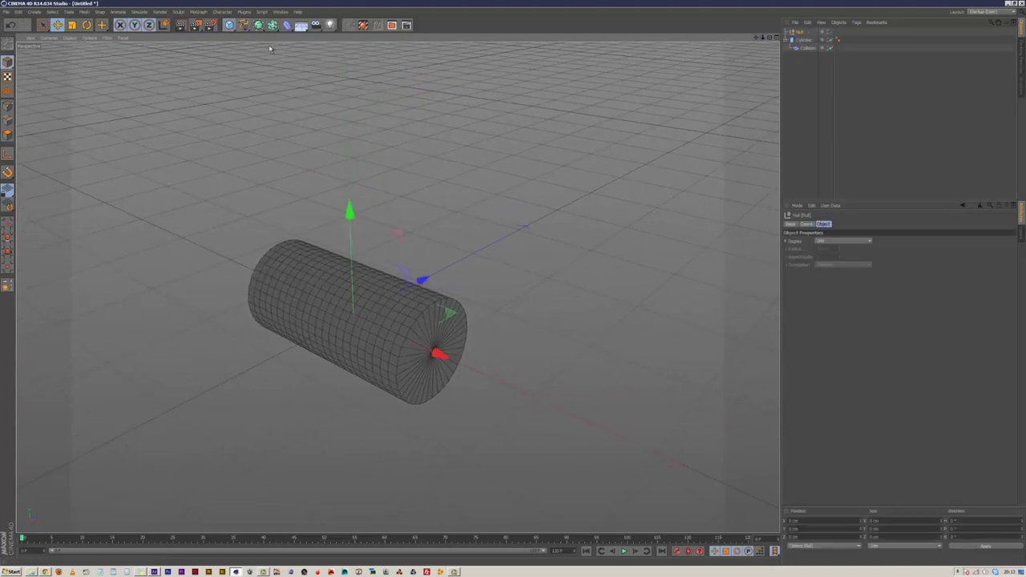
{"action": "left_click_drag", "start_coordinate": [351, 209], "coordinate": [347, 76]}
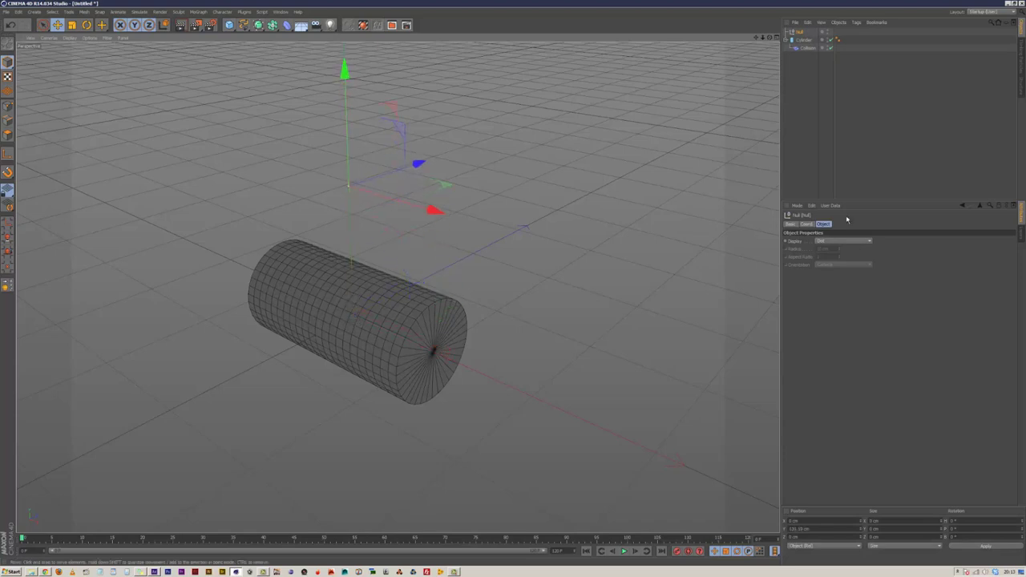
Display the null as a circle with a custom red display colour.
{"action": "left_click", "coordinate": [826, 241]}
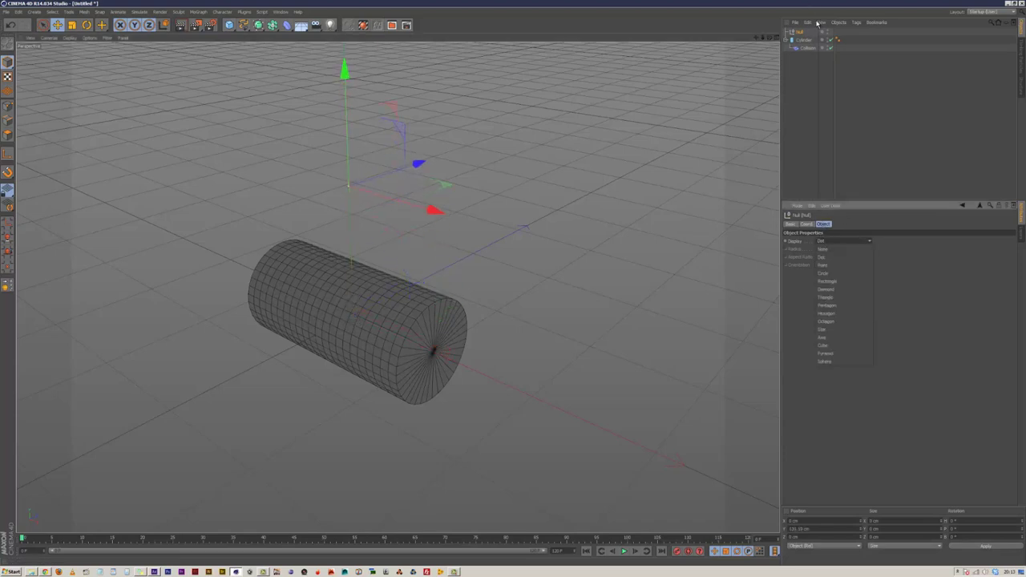
{"action": "left_click", "coordinate": [840, 273]}
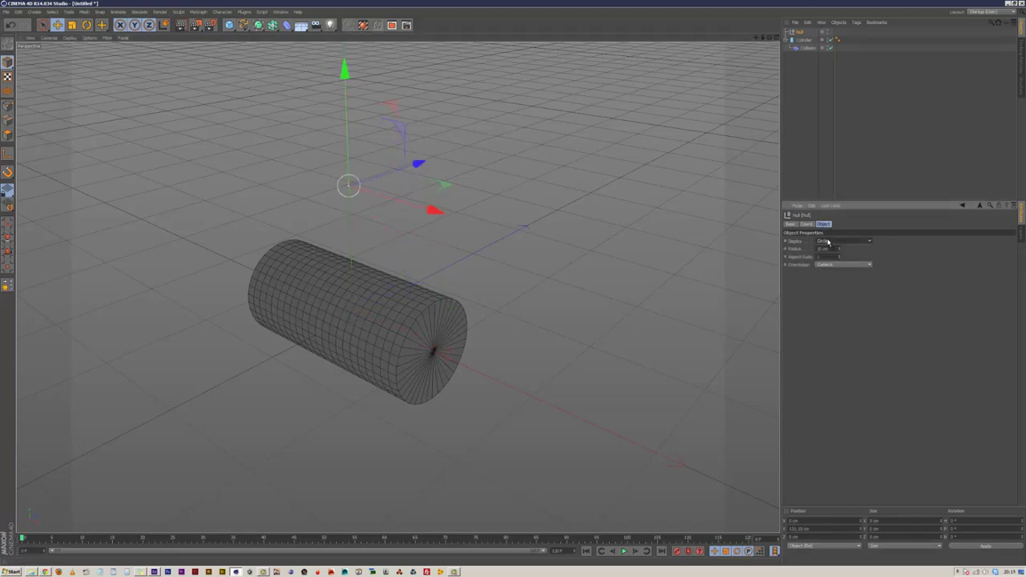
{"action": "left_click", "coordinate": [806, 225]}
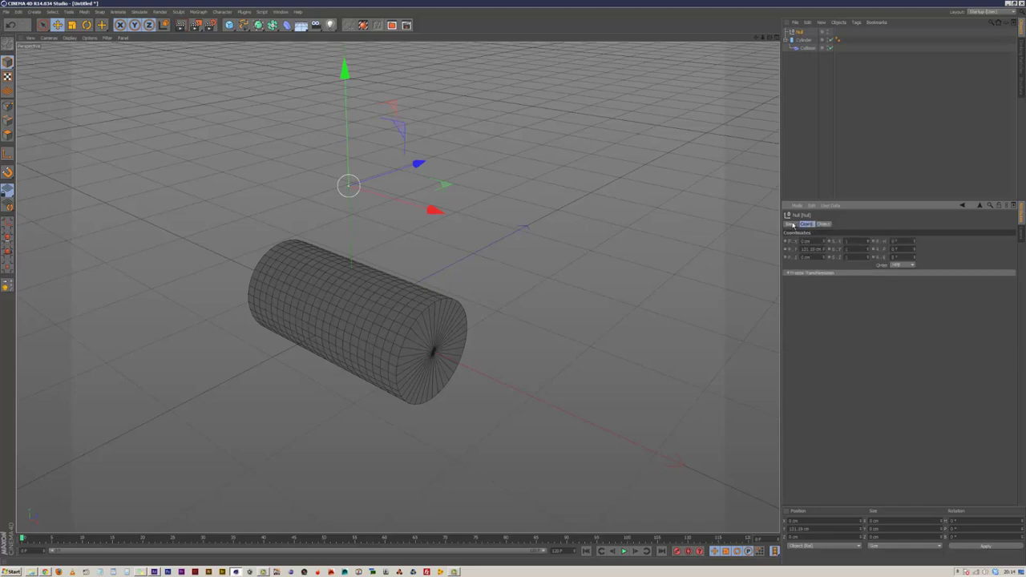
{"action": "left_click", "coordinate": [790, 224]}
{"action": "left_click", "coordinate": [841, 273]}
{"action": "left_click", "coordinate": [846, 298]}
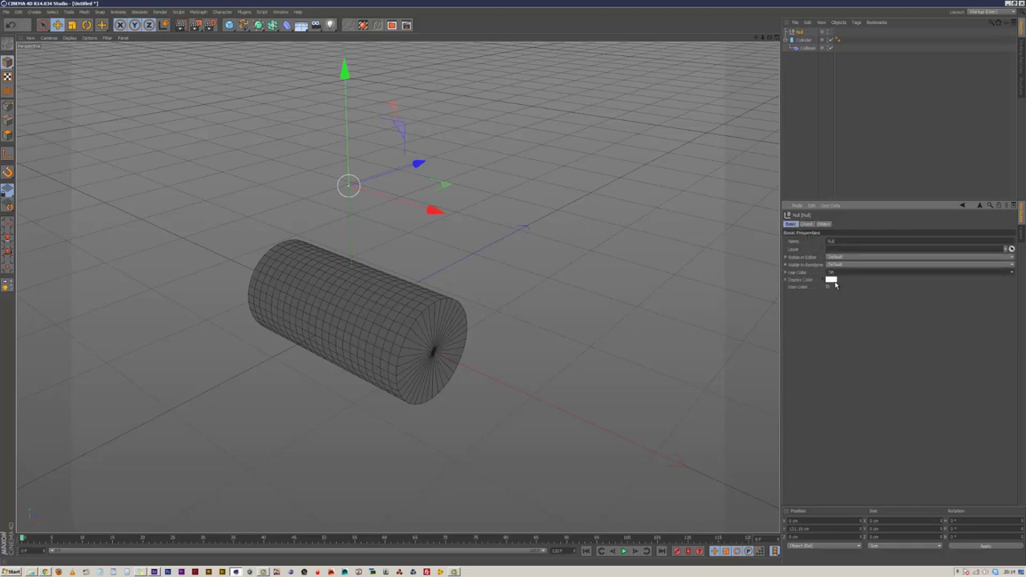
{"action": "left_click", "coordinate": [834, 281]}
{"action": "left_click", "coordinate": [820, 334]}
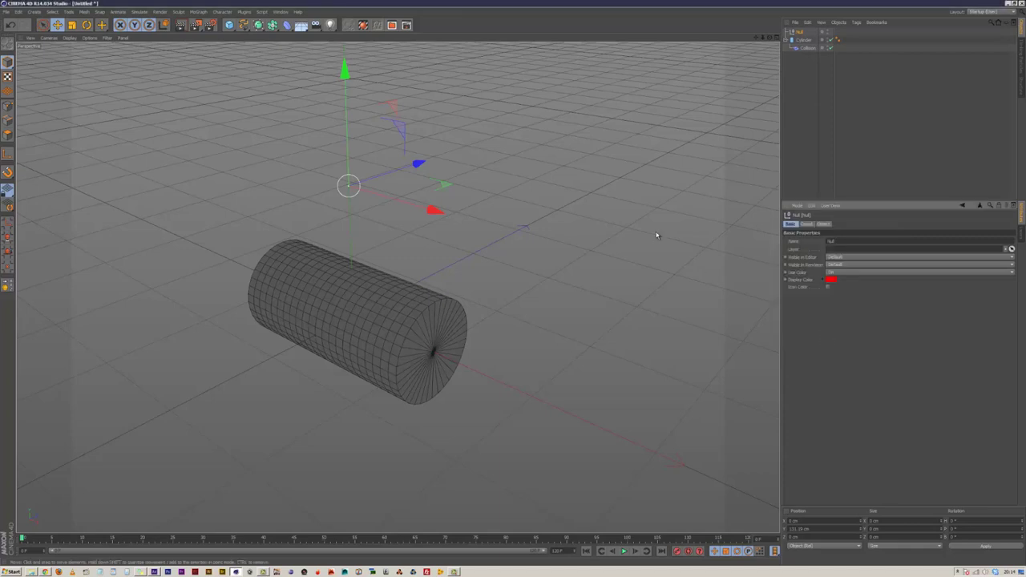
Rename the null to emitNull.
{"action": "left_click", "coordinate": [832, 63]}
{"action": "left_click", "coordinate": [799, 32]}
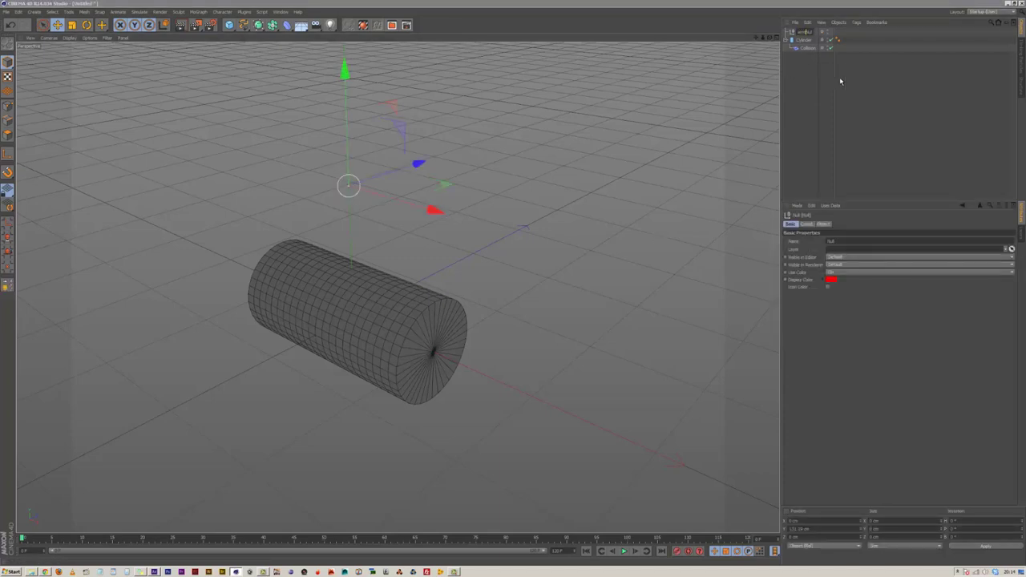
{"action": "key", "text": "Return"}
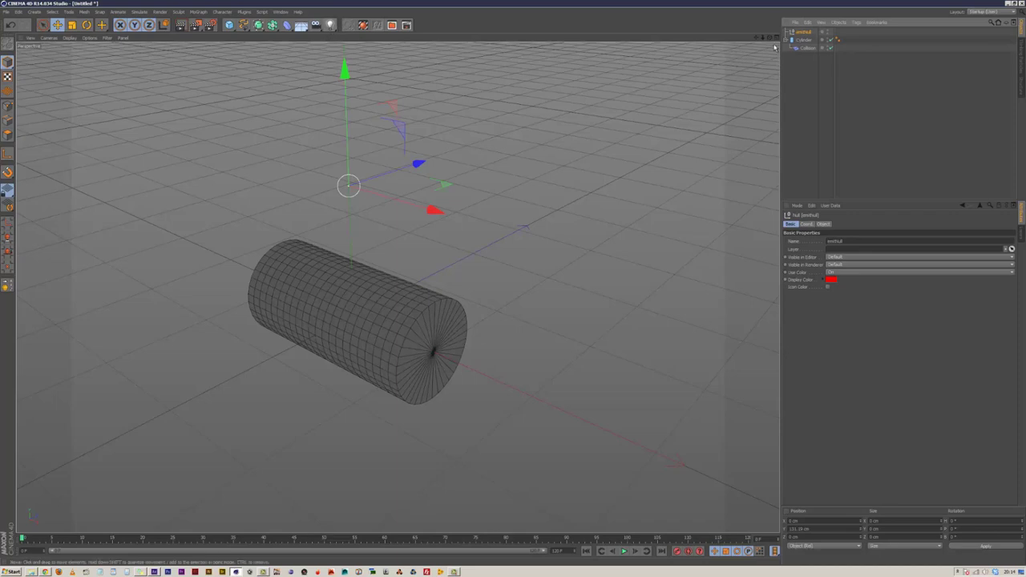
{"action": "left_click", "coordinate": [856, 22]}
Add an XPresso tag to emitNull and place emitNull as a node in the editor.
{"action": "mouse_move", "coordinate": [871, 35]}
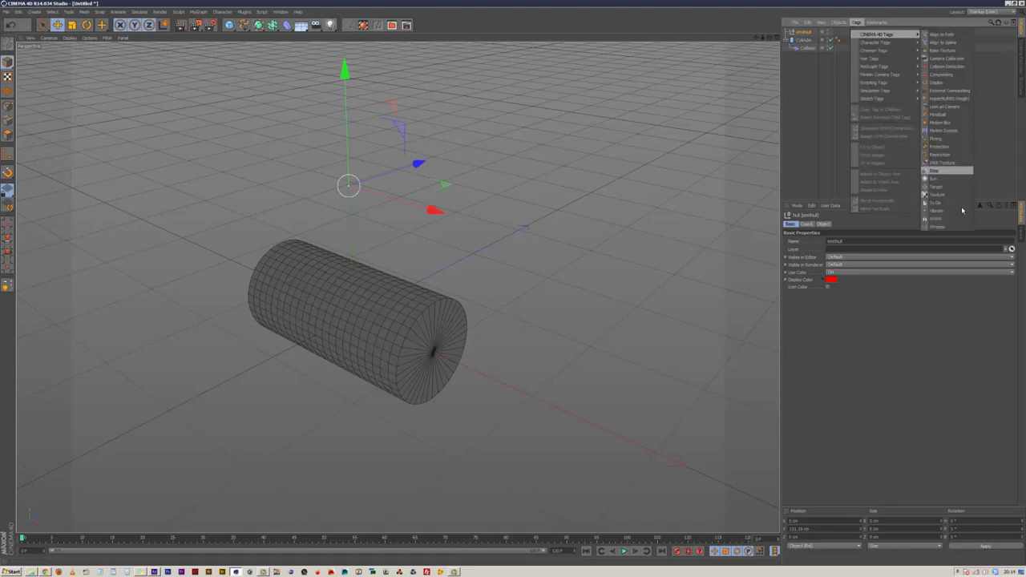
{"action": "left_click", "coordinate": [937, 227]}
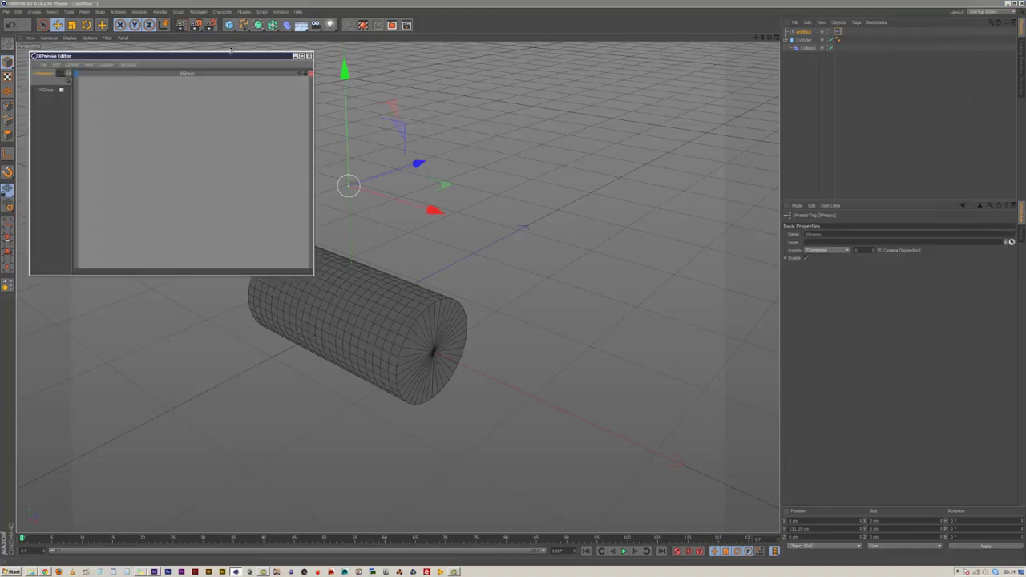
{"action": "left_click_drag", "start_coordinate": [231, 56], "coordinate": [361, 145]}
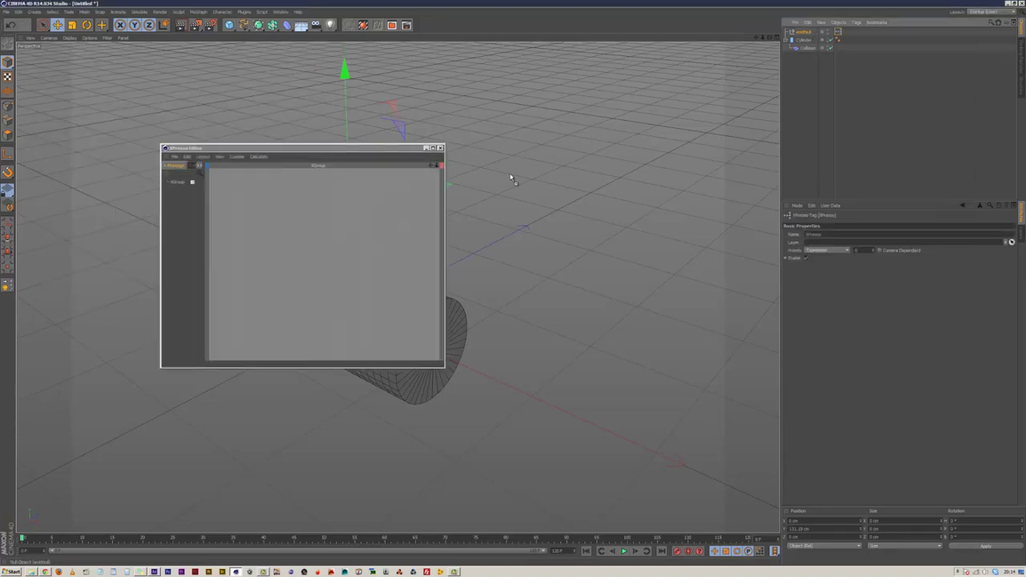
{"action": "left_click_drag", "start_coordinate": [510, 178], "coordinate": [263, 216]}
{"action": "left_click_drag", "start_coordinate": [445, 366], "coordinate": [554, 417]}
{"action": "left_click_drag", "start_coordinate": [326, 234], "coordinate": [326, 227]}
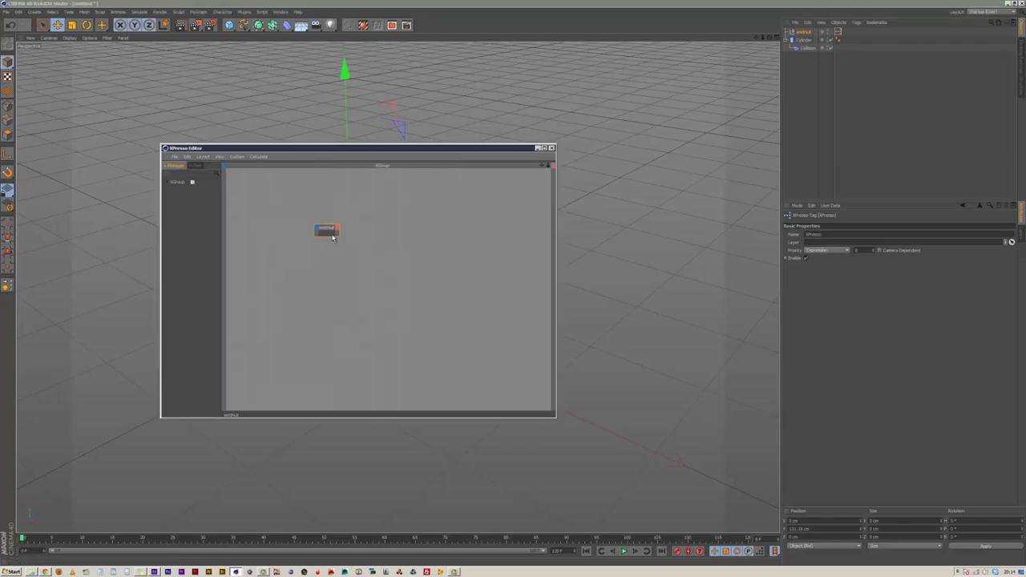
{"action": "left_click", "coordinate": [403, 248]}
Add a PStorm particle emitter node to the XPresso graph.
{"action": "right_click", "coordinate": [402, 245]}
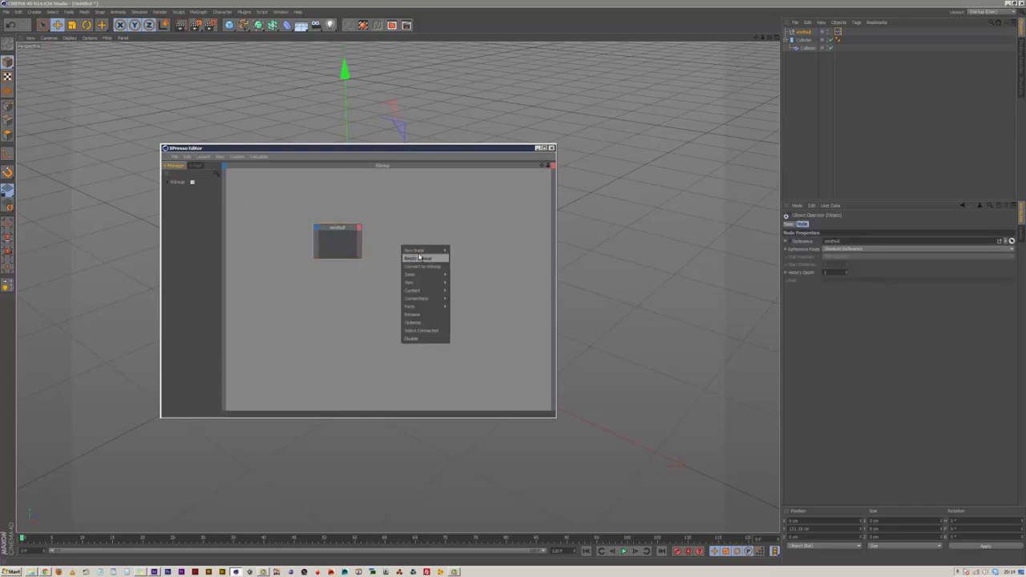
{"action": "mouse_move", "coordinate": [415, 250]}
{"action": "mouse_move", "coordinate": [458, 251]}
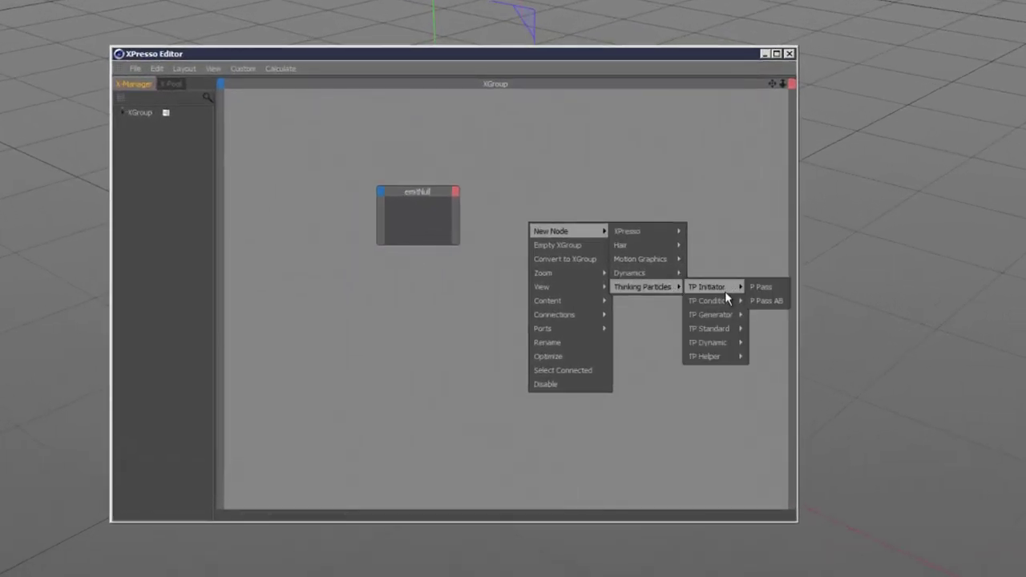
{"action": "mouse_move", "coordinate": [733, 317]}
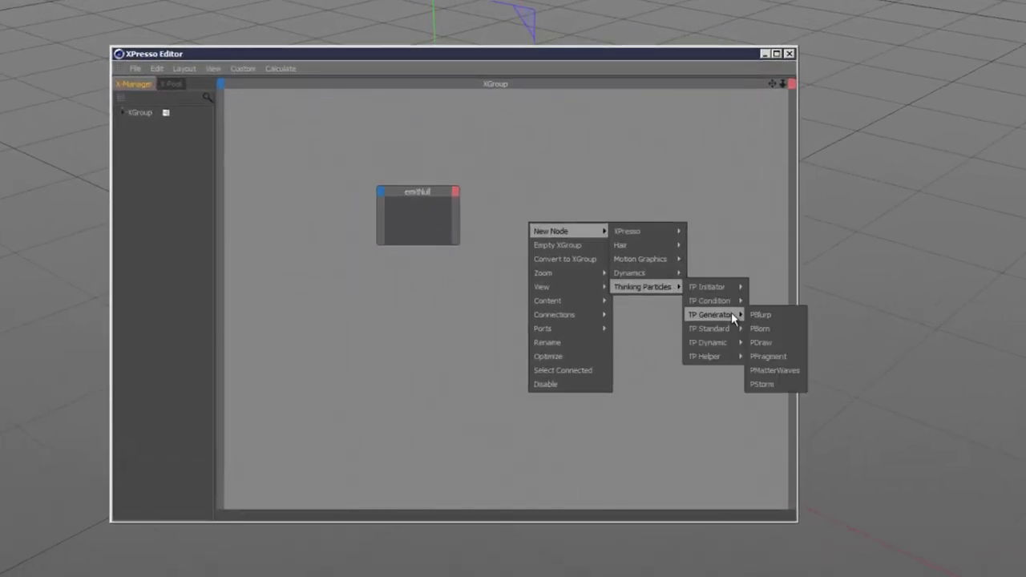
{"action": "left_click", "coordinate": [790, 385]}
{"action": "left_click_drag", "start_coordinate": [545, 226], "coordinate": [600, 197]}
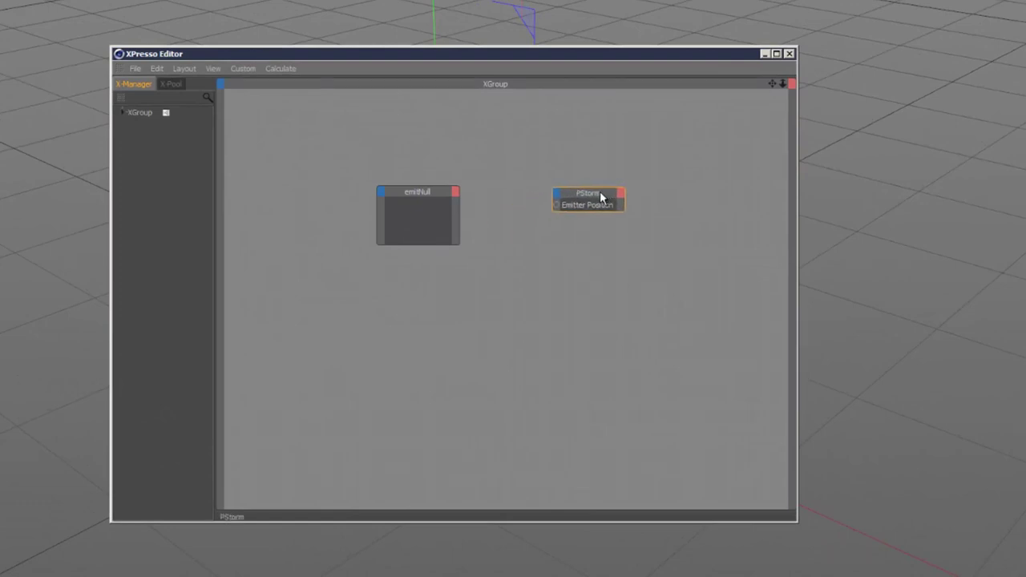
Give PStorm Emitter Position and Emitter Alignment input ports.
{"action": "left_click", "coordinate": [557, 195]}
{"action": "left_click", "coordinate": [589, 285]}
{"action": "left_click", "coordinate": [558, 197]}
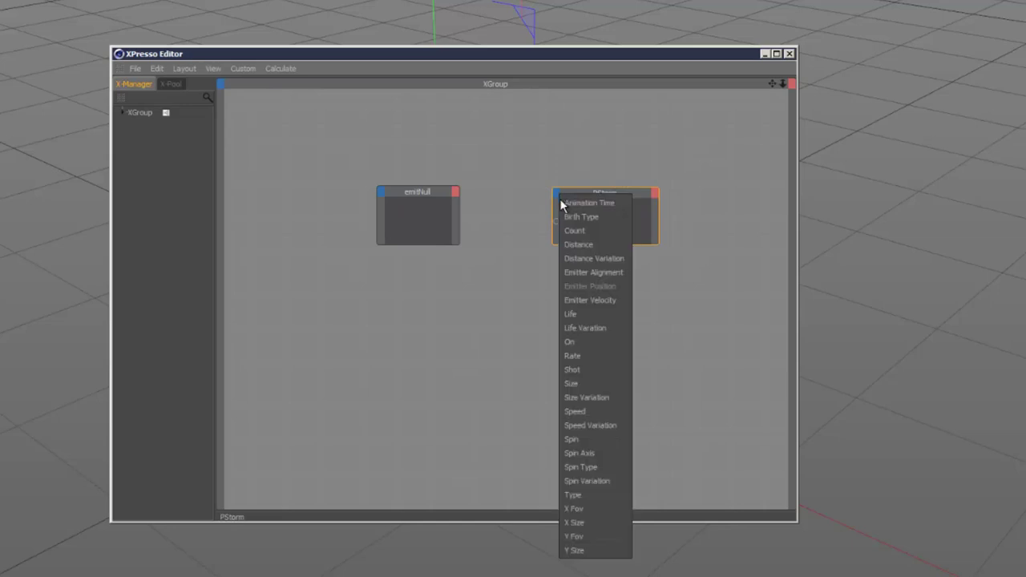
{"action": "left_click", "coordinate": [607, 272]}
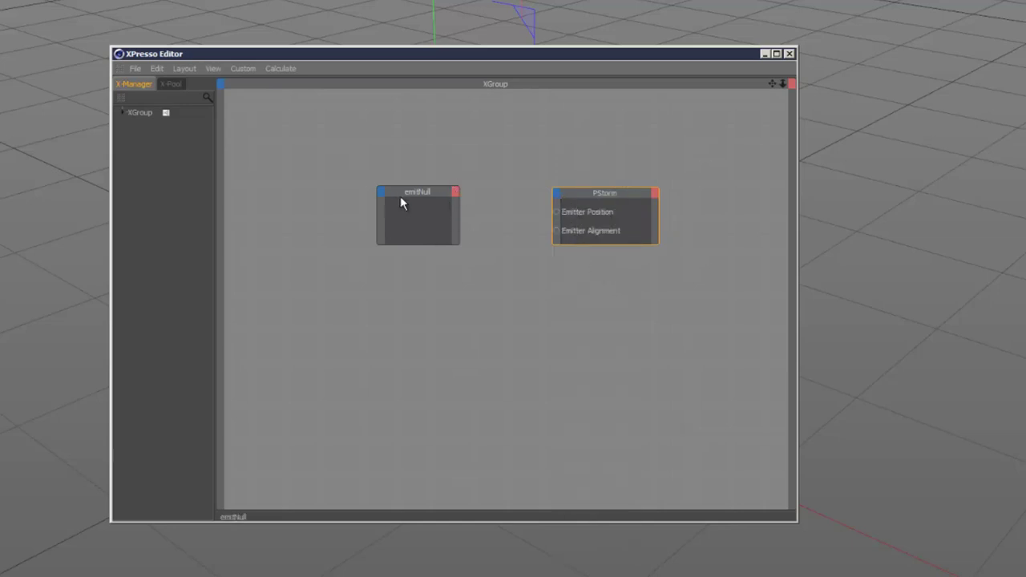
Add Global Matrix and Global Position outputs to emitNull and wire them into PStorm.
{"action": "left_click", "coordinate": [455, 192]}
{"action": "left_click", "coordinate": [481, 227]}
{"action": "left_click", "coordinate": [456, 191]}
{"action": "mouse_move", "coordinate": [519, 210]}
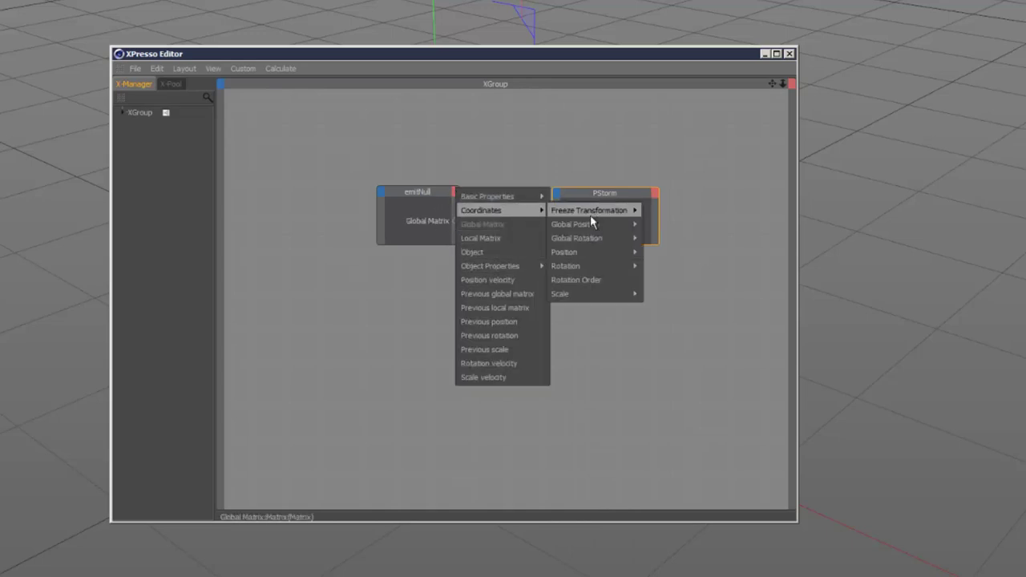
{"action": "mouse_move", "coordinate": [591, 224]}
{"action": "left_click", "coordinate": [654, 223]}
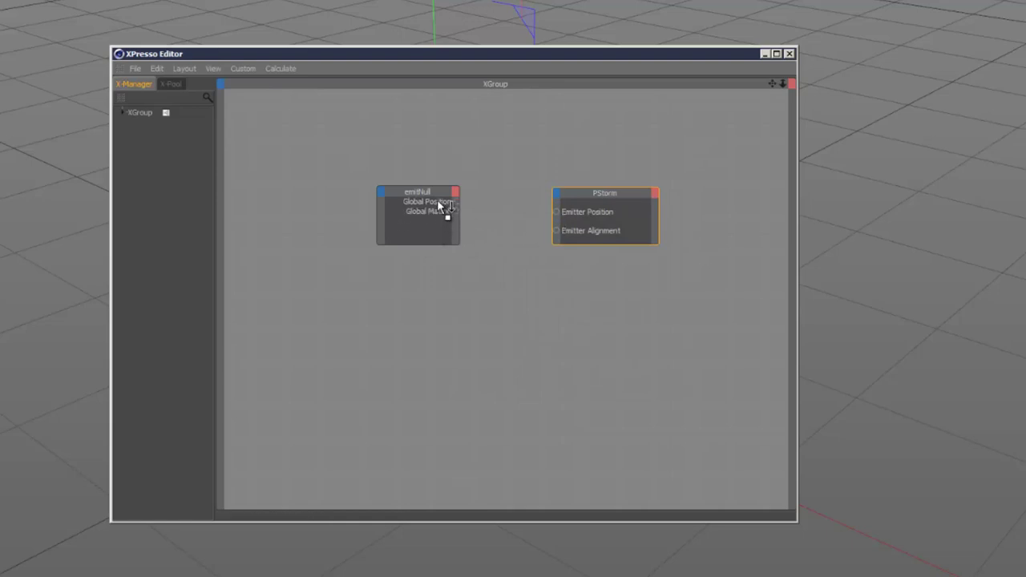
{"action": "left_click_drag", "start_coordinate": [456, 210], "coordinate": [556, 231]}
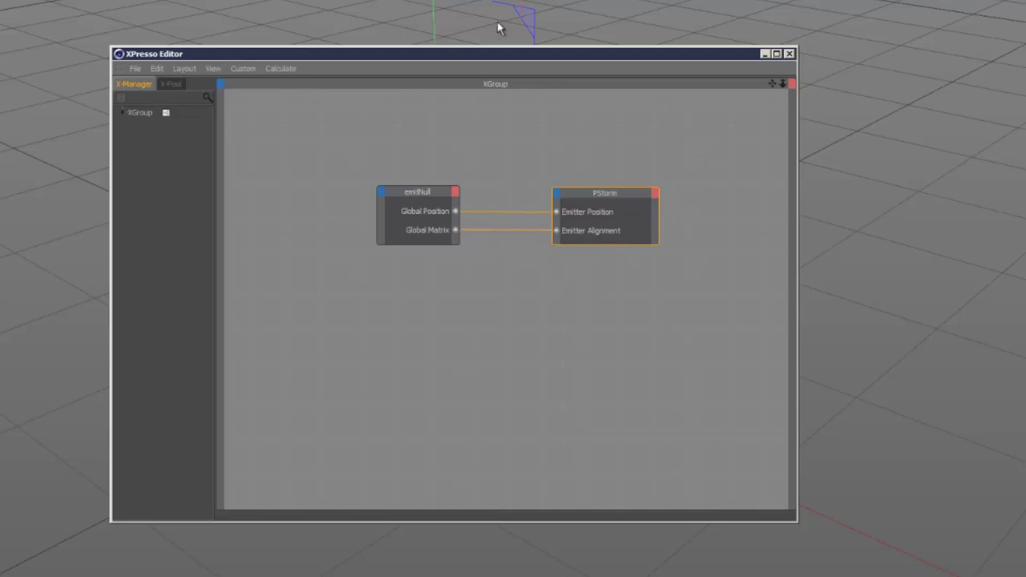
{"action": "left_click", "coordinate": [788, 54]}
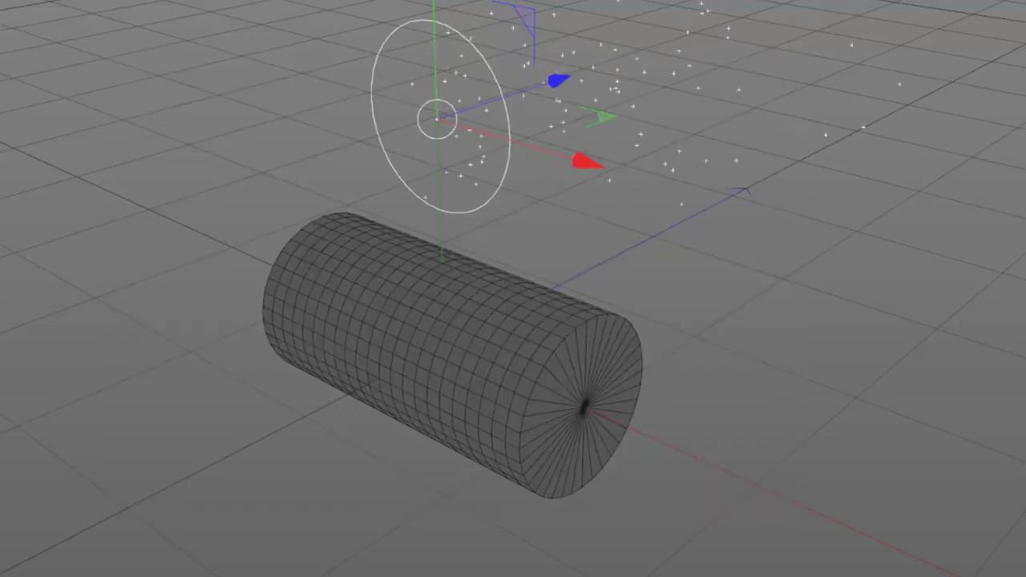
Rotate emitNull -90° in pitch so it points down at the cylinder.
{"action": "key", "text": "r"}
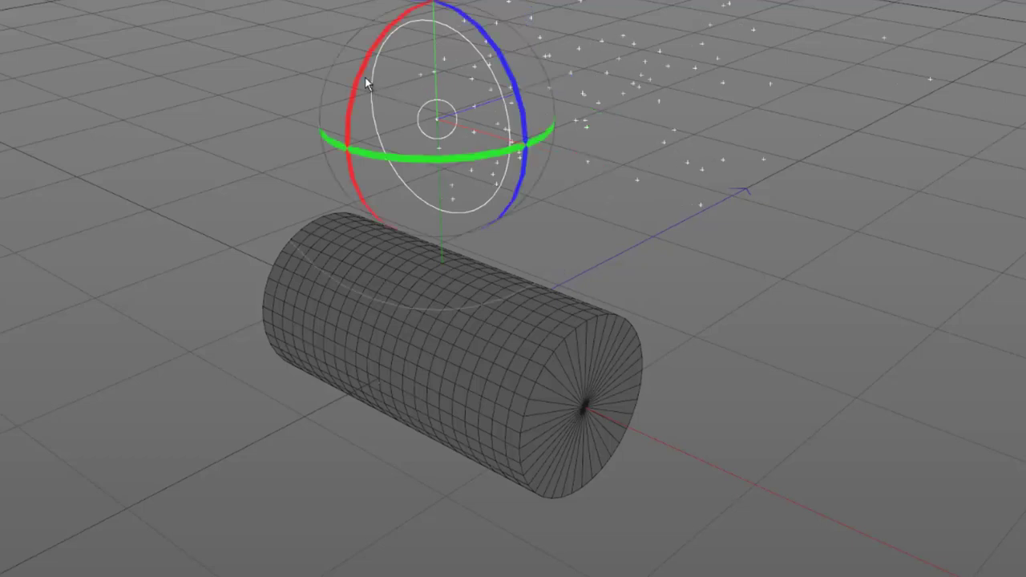
{"action": "left_click_drag", "start_coordinate": [360, 62], "coordinate": [368, 46]}
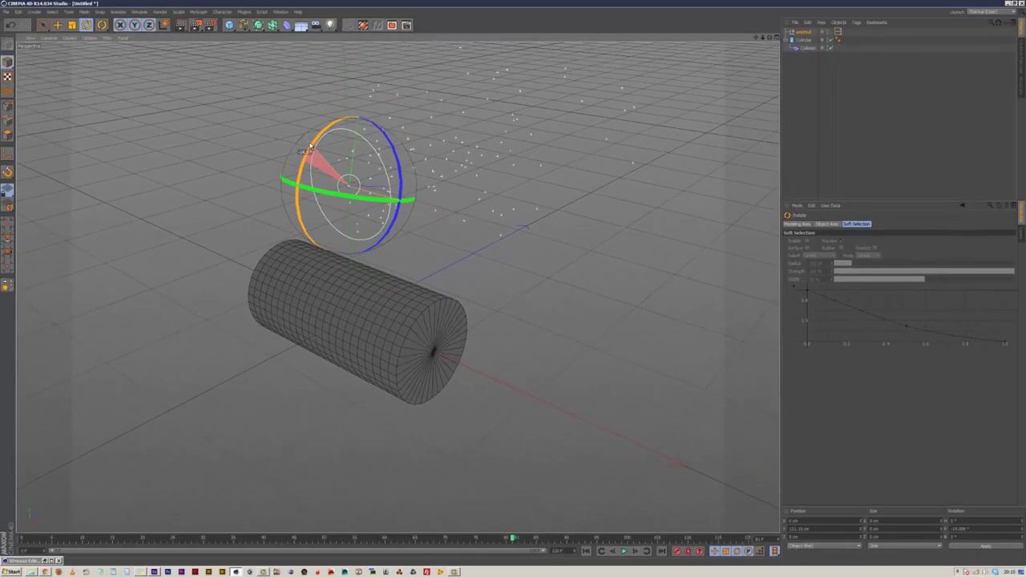
{"action": "left_click_drag", "start_coordinate": [309, 145], "coordinate": [380, 113]}
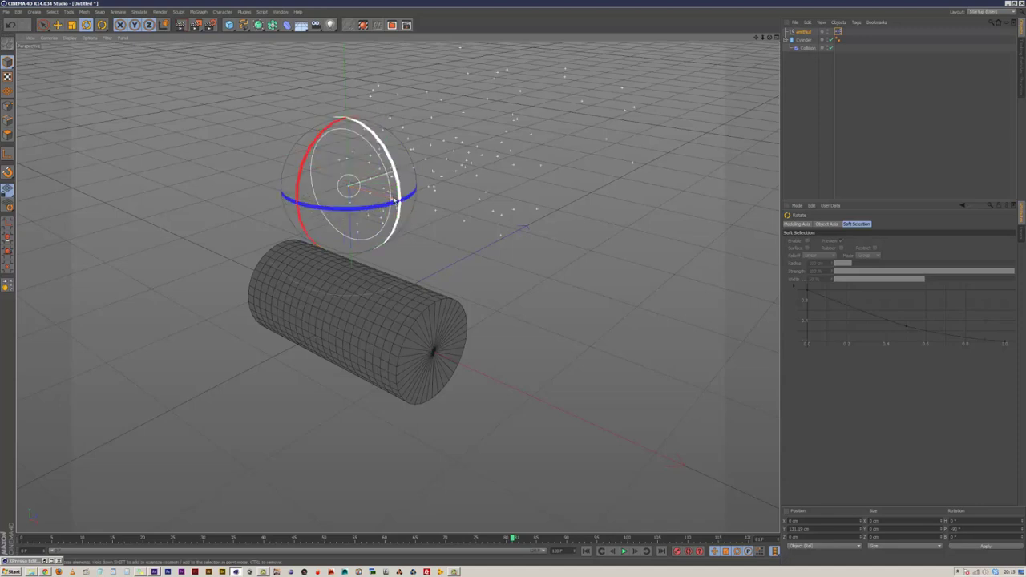
Preview the particle emission from frame 0, then raise emitNull higher.
{"action": "left_click", "coordinate": [587, 552]}
{"action": "left_click", "coordinate": [624, 551]}
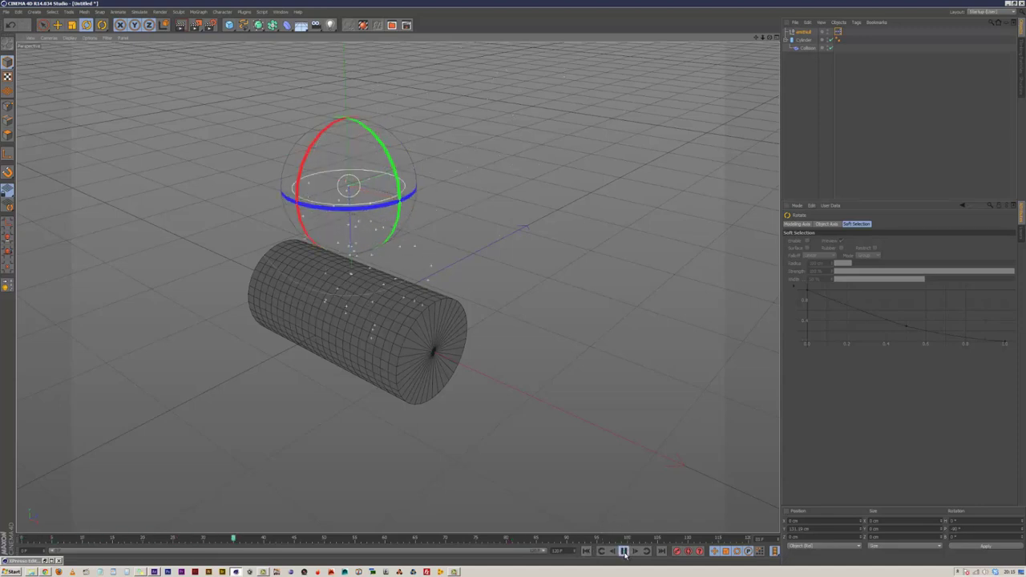
{"action": "left_click", "coordinate": [624, 552]}
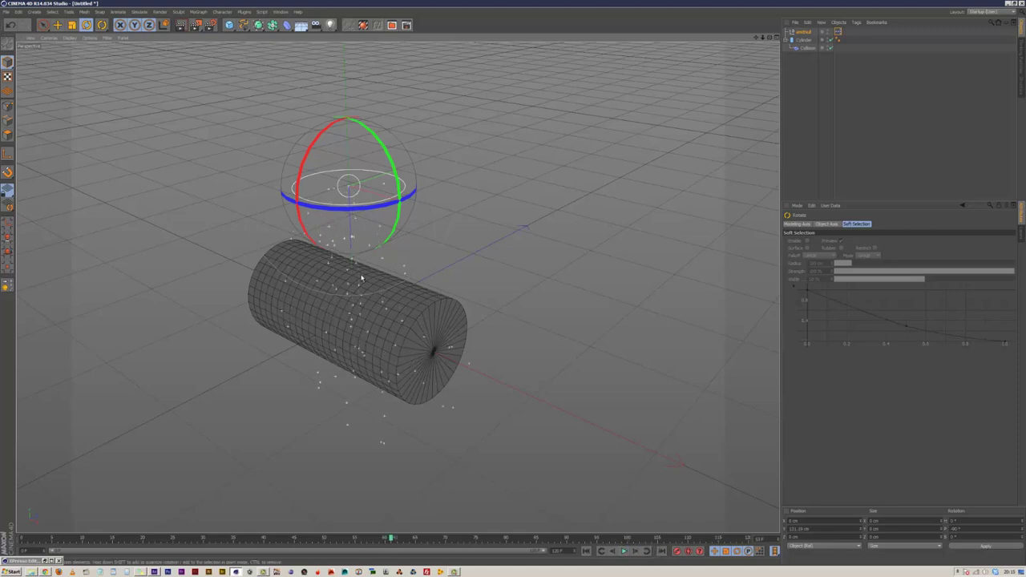
{"action": "key", "text": "e"}
{"action": "left_click_drag", "start_coordinate": [351, 268], "coordinate": [351, 121]}
Set PStorm's Count to 25 and its X and Y Size to 55 cm.
{"action": "double_click", "coordinate": [838, 32]}
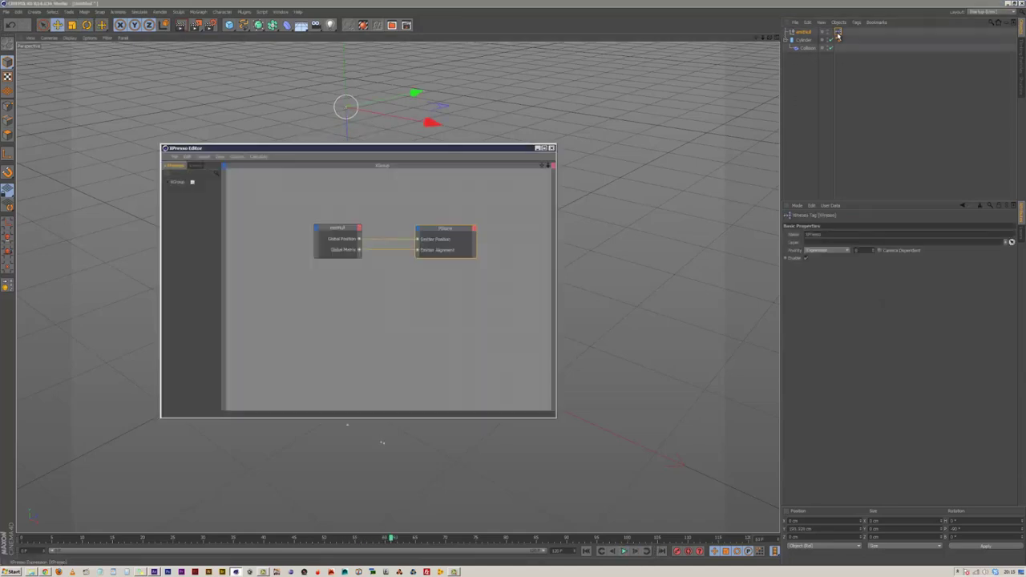
{"action": "left_click", "coordinate": [451, 235]}
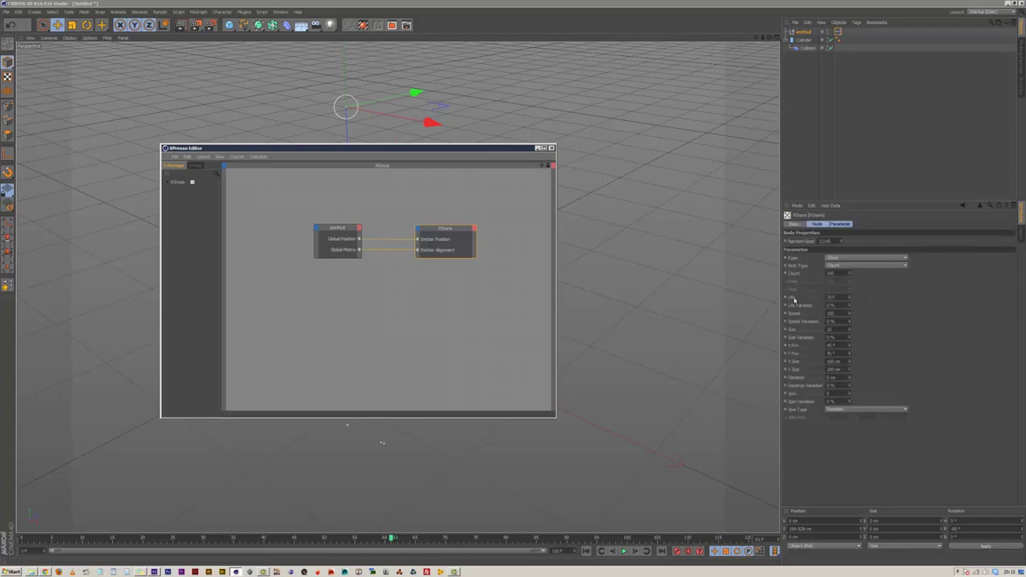
{"action": "left_click", "coordinate": [833, 275]}
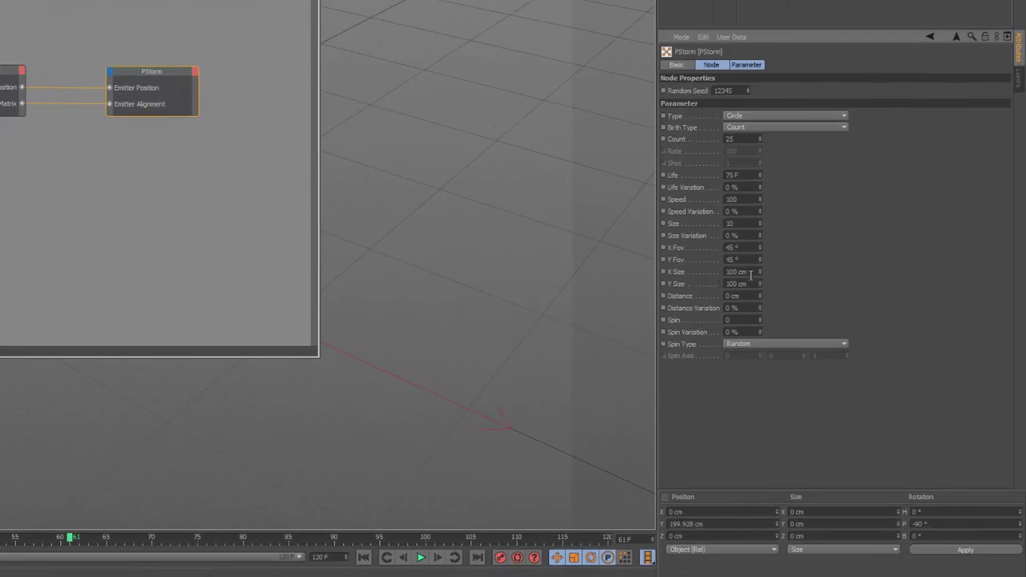
{"action": "double_click", "coordinate": [749, 272]}
{"action": "type", "text": "55"}
{"action": "key", "text": "Tab"}
{"action": "type", "text": "55"}
Set PStorm's X Fov and Y Fov to 22°.
{"action": "left_click", "coordinate": [725, 247]}
{"action": "type", "text": "22"}
{"action": "key", "text": "Tab"}
{"action": "type", "text": "22"}
{"action": "left_click", "coordinate": [748, 248]}
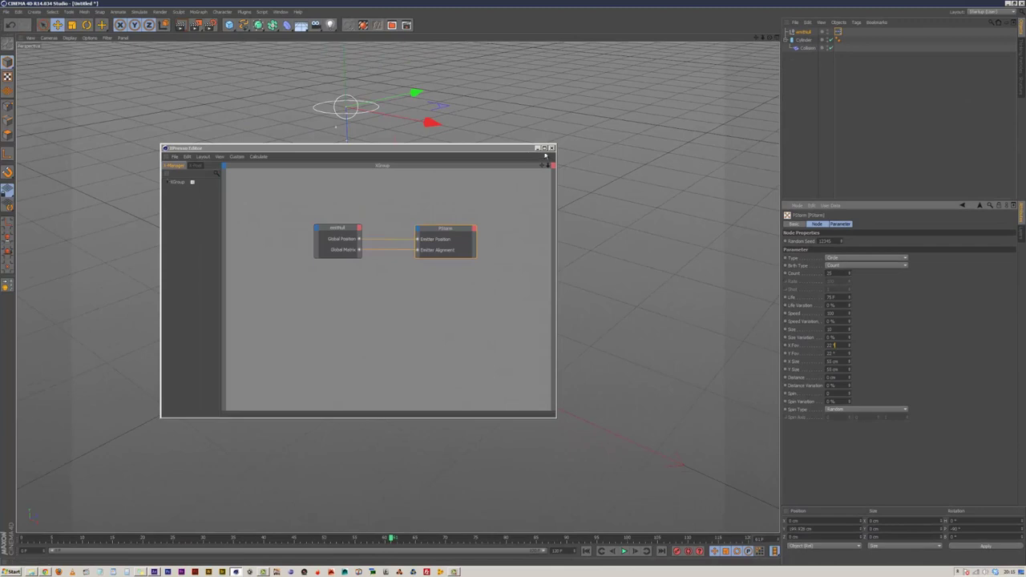
Replay the animation from the start to watch particles fall on the cylinder.
{"action": "left_click", "coordinate": [551, 148]}
{"action": "left_click", "coordinate": [586, 551]}
{"action": "left_click", "coordinate": [624, 551]}
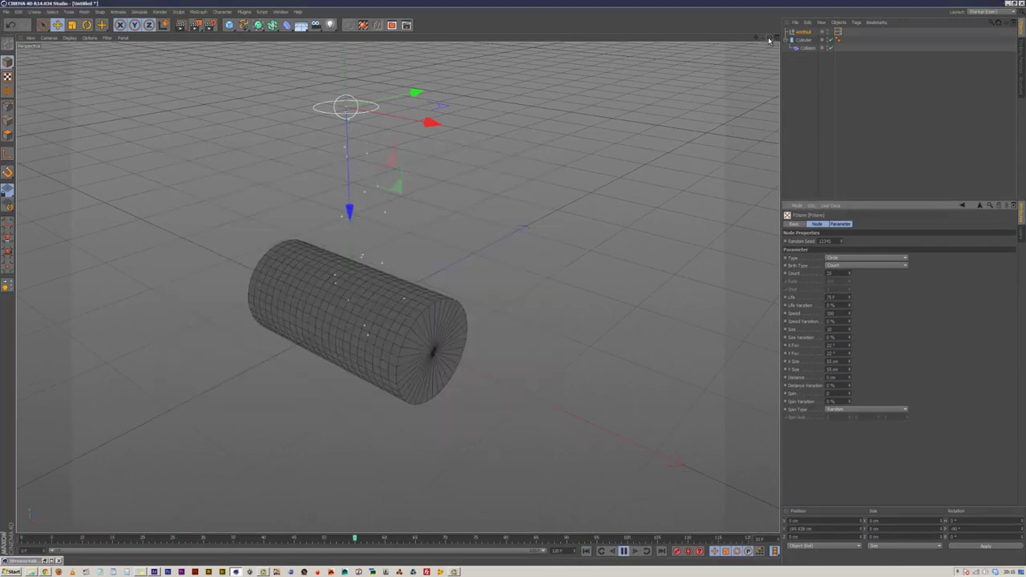
Orbit around the streaming particles, stop playback, and select the Collision deformer.
{"action": "left_click_drag", "start_coordinate": [763, 39], "coordinate": [516, 286]}
{"action": "left_click", "coordinate": [601, 171]}
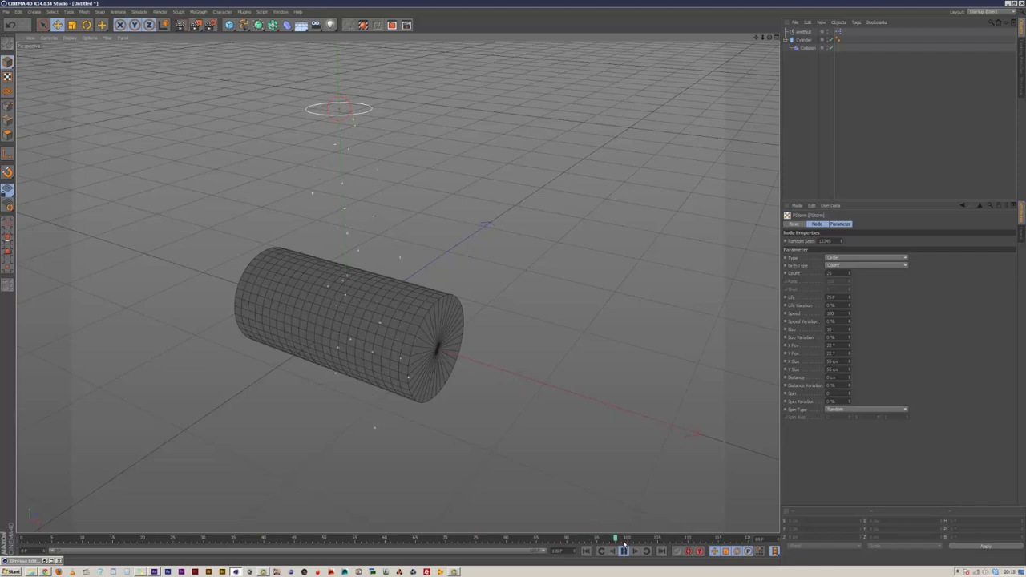
{"action": "key", "text": "F8"}
{"action": "left_click", "coordinate": [806, 48]}
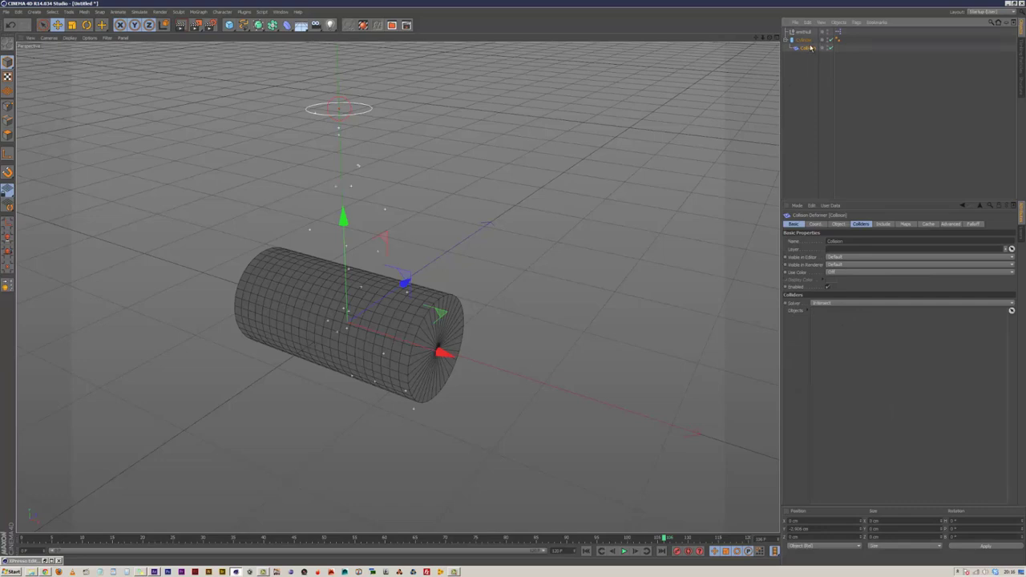
{"action": "left_click", "coordinate": [861, 224]}
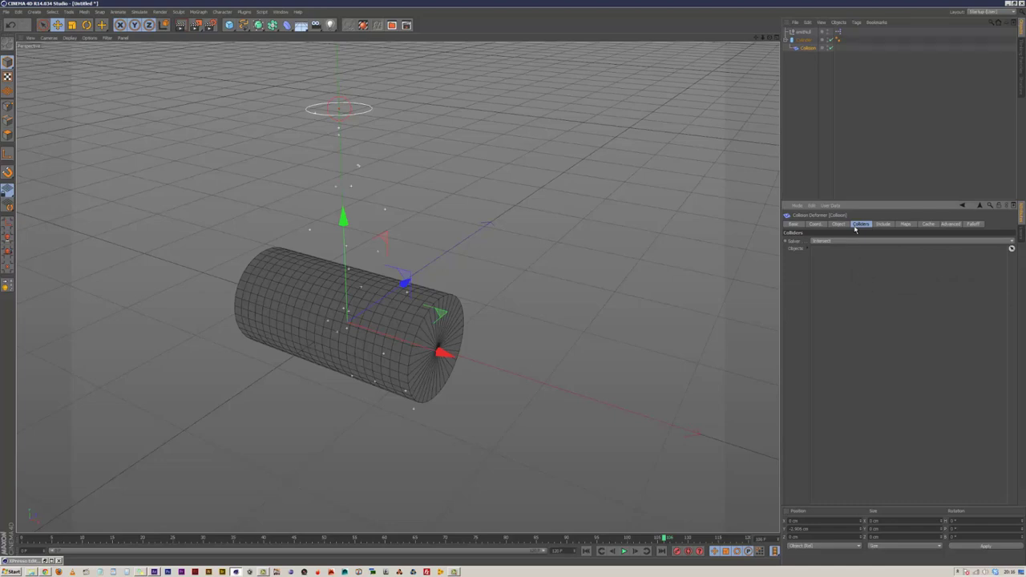
{"action": "left_click", "coordinate": [808, 48]}
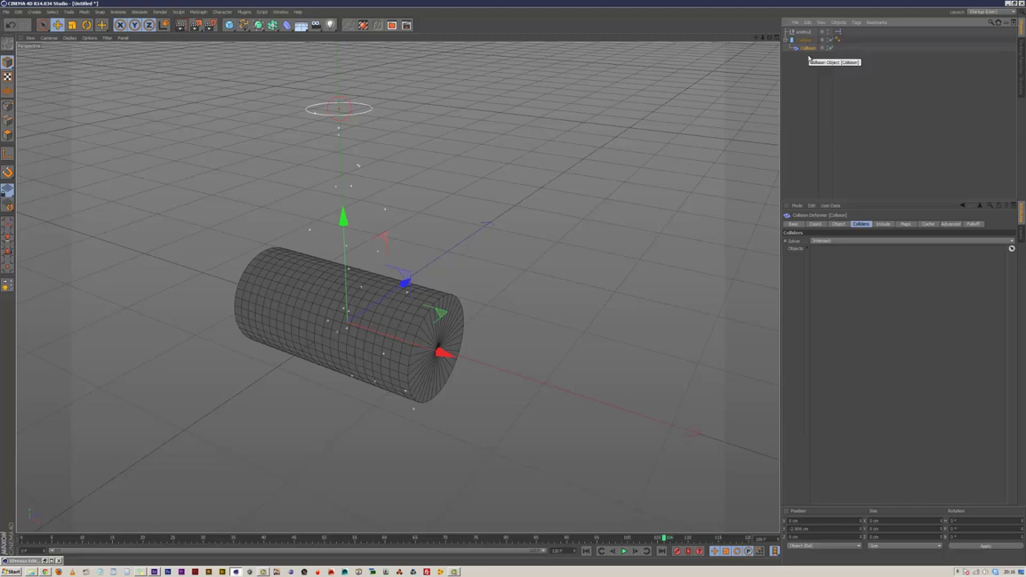
{"action": "left_click", "coordinate": [1021, 57]}
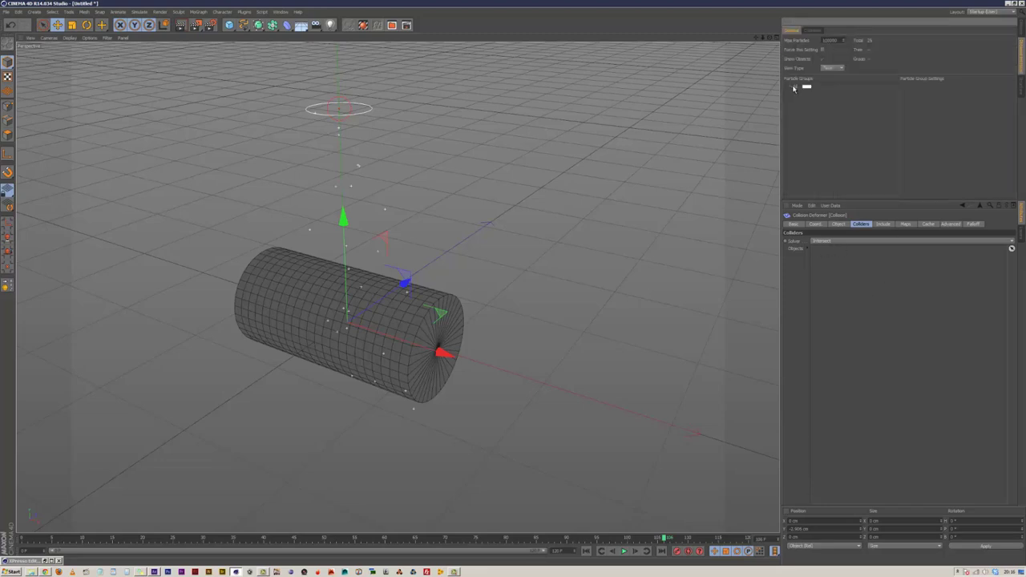
{"action": "left_click", "coordinate": [794, 86]}
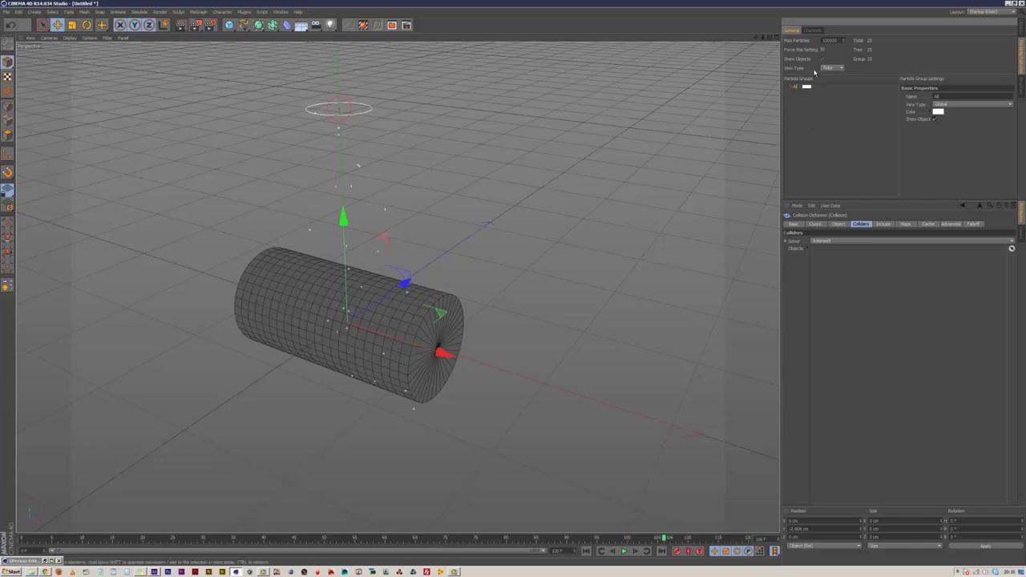
{"action": "left_click", "coordinate": [1021, 29]}
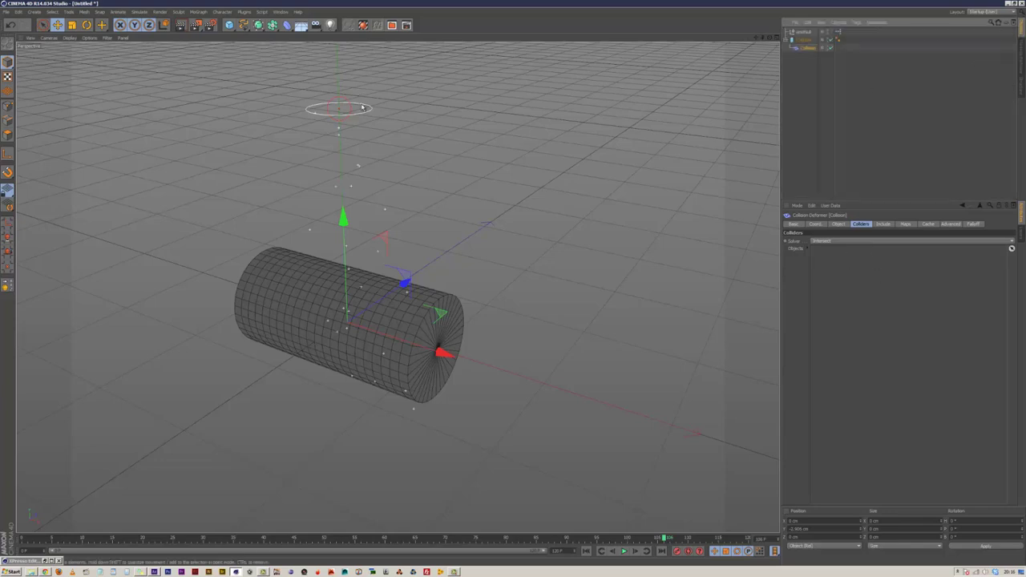
{"action": "left_click", "coordinate": [160, 11]}
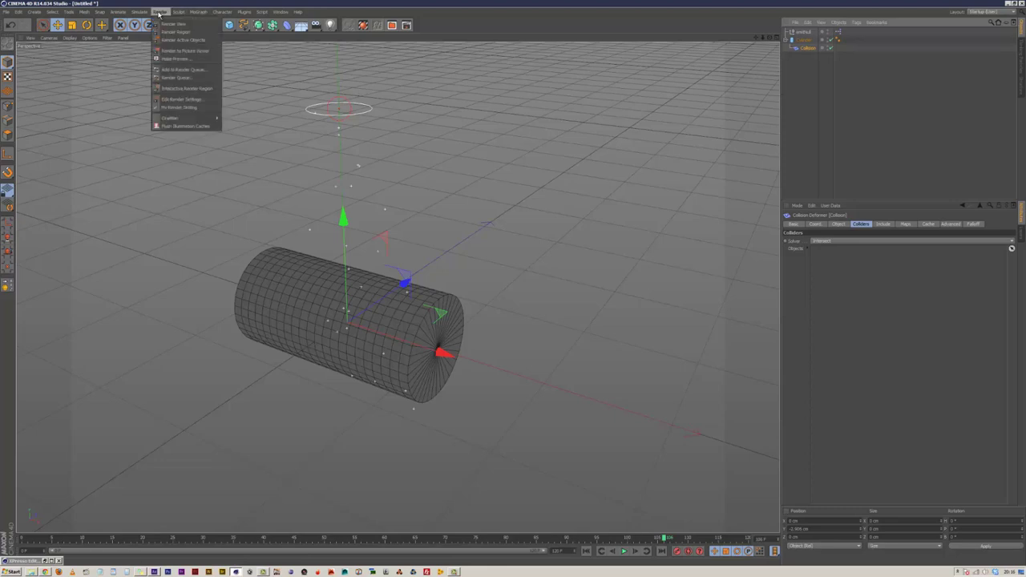
Add a Thinking Particles Particle Geometry object and open the Thinking Particles settings.
{"action": "mouse_move", "coordinate": [139, 11]}
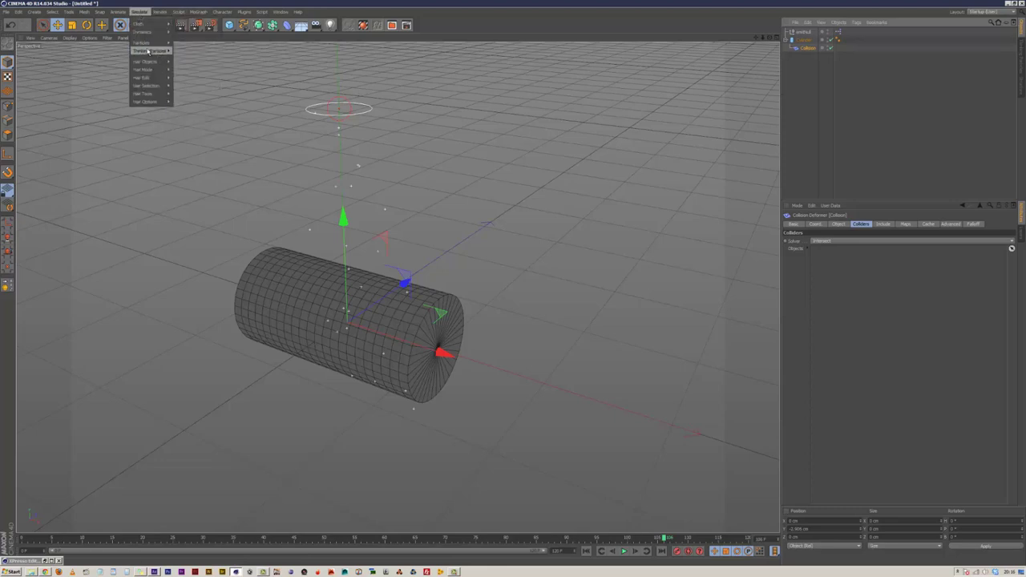
{"action": "mouse_move", "coordinate": [151, 51]}
{"action": "left_click", "coordinate": [210, 55]}
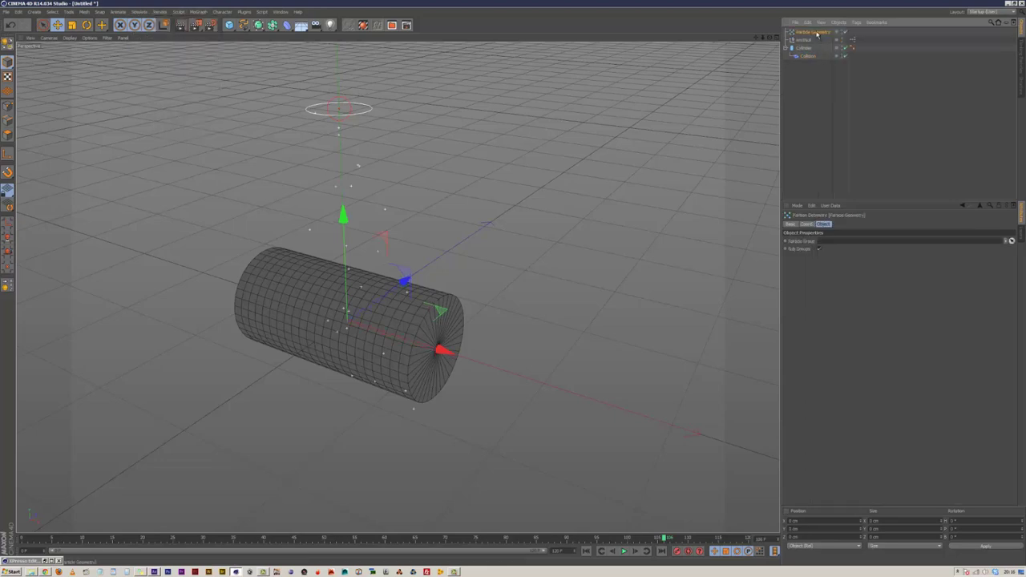
{"action": "left_click", "coordinate": [1021, 60]}
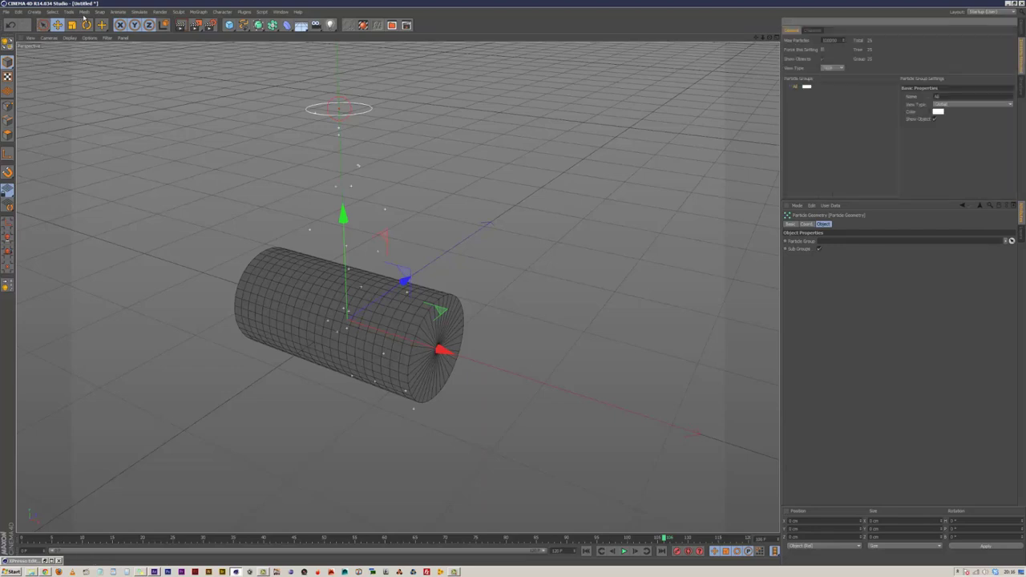
{"action": "left_click", "coordinate": [138, 12]}
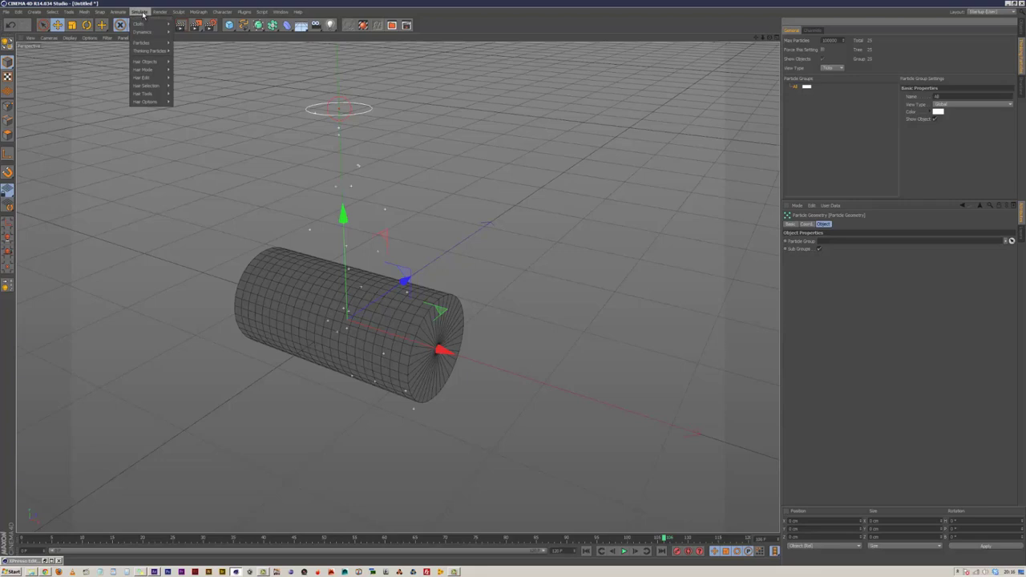
{"action": "mouse_move", "coordinate": [151, 51]}
{"action": "left_click", "coordinate": [225, 64]}
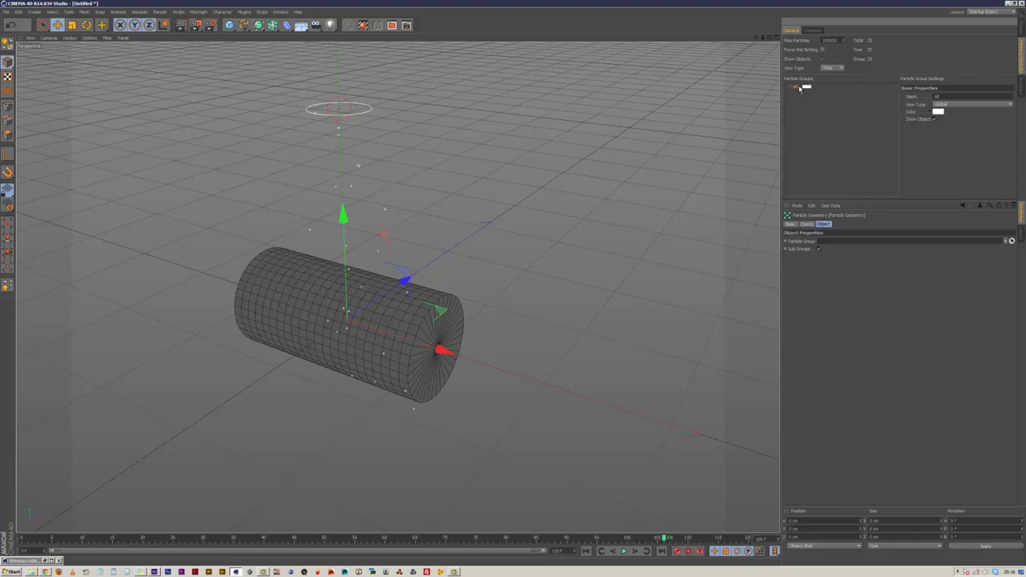
Assign the All particle group to Particle Geometry's Particle Group field.
{"action": "left_click_drag", "start_coordinate": [796, 88], "coordinate": [844, 244]}
{"action": "left_click", "coordinate": [1018, 30]}
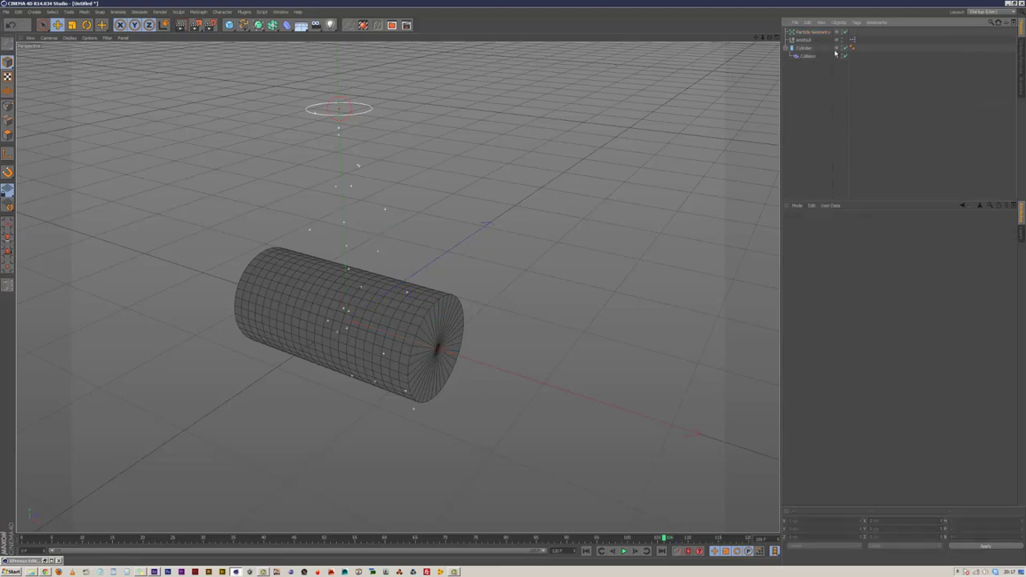
{"action": "left_click", "coordinate": [814, 32]}
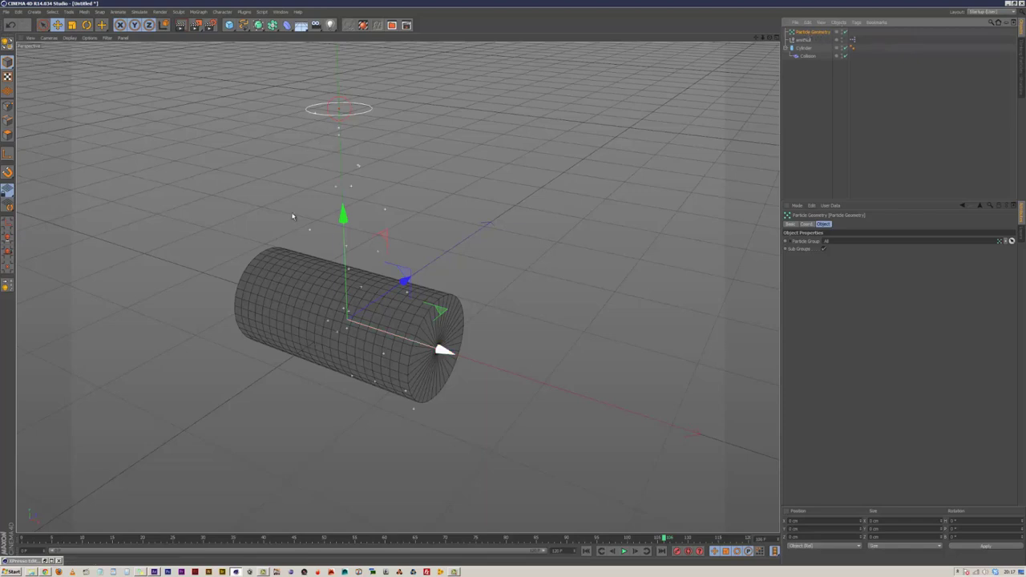
Add Particle Geometry to the Collision deformer's Colliders Objects list and replay the animation.
{"action": "left_click", "coordinate": [807, 57]}
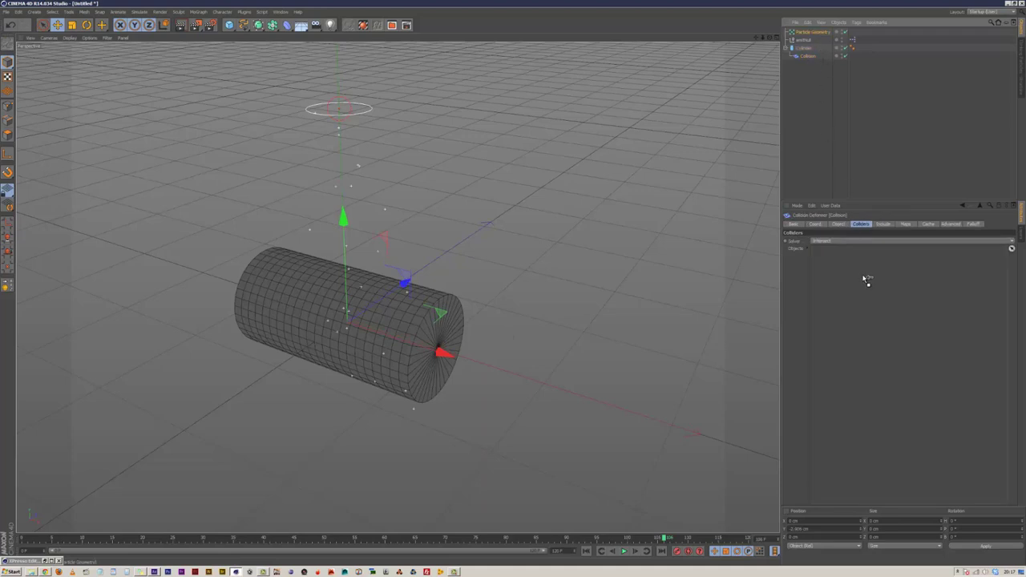
{"action": "left_click_drag", "start_coordinate": [866, 280], "coordinate": [858, 280]}
{"action": "left_click", "coordinate": [587, 551]}
{"action": "left_click", "coordinate": [623, 551]}
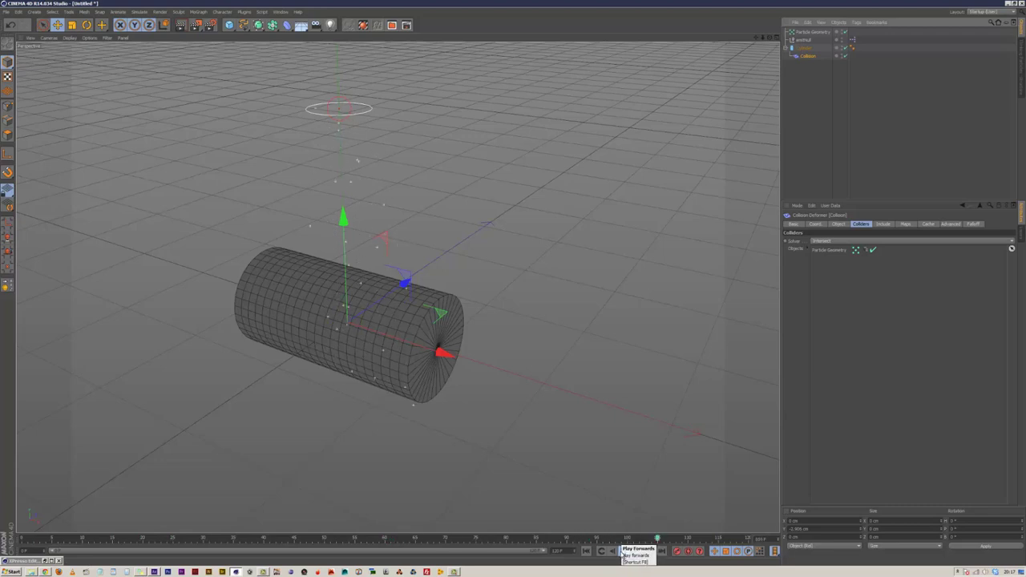
Add a sphere with 8 or fewer segments and a near-zero radius.
{"action": "left_click", "coordinate": [230, 25]}
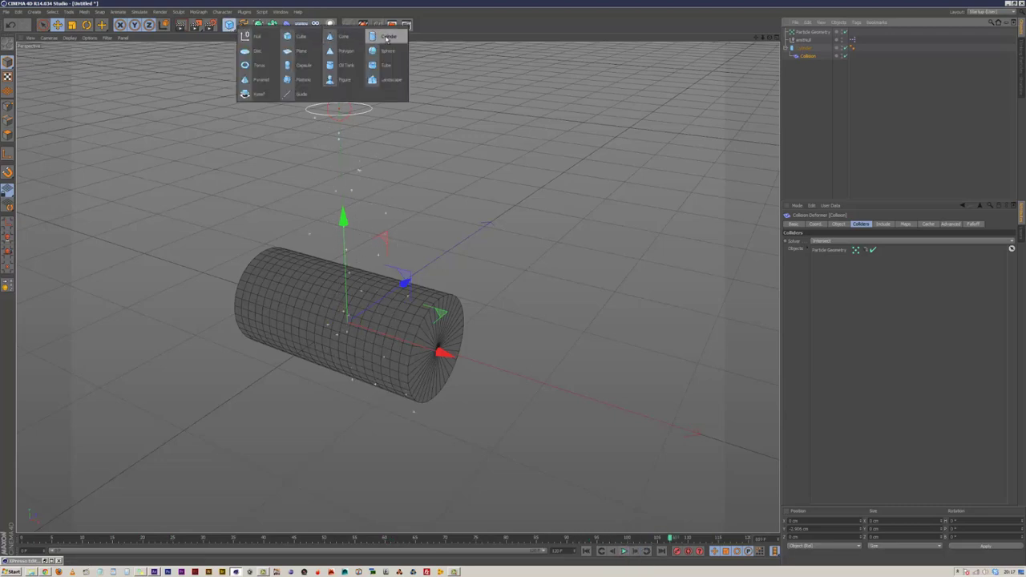
{"action": "left_click", "coordinate": [388, 50]}
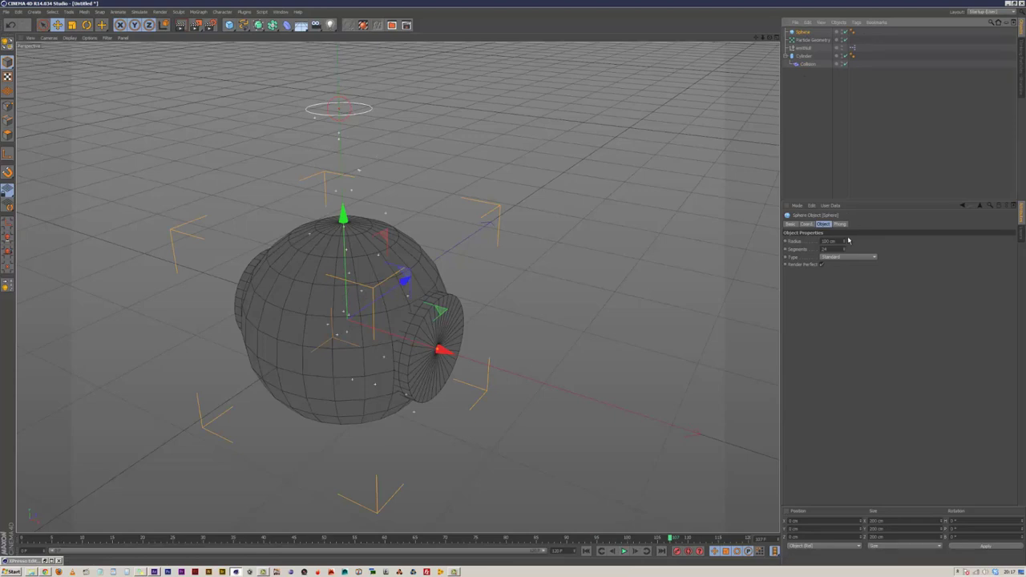
{"action": "left_click", "coordinate": [823, 249]}
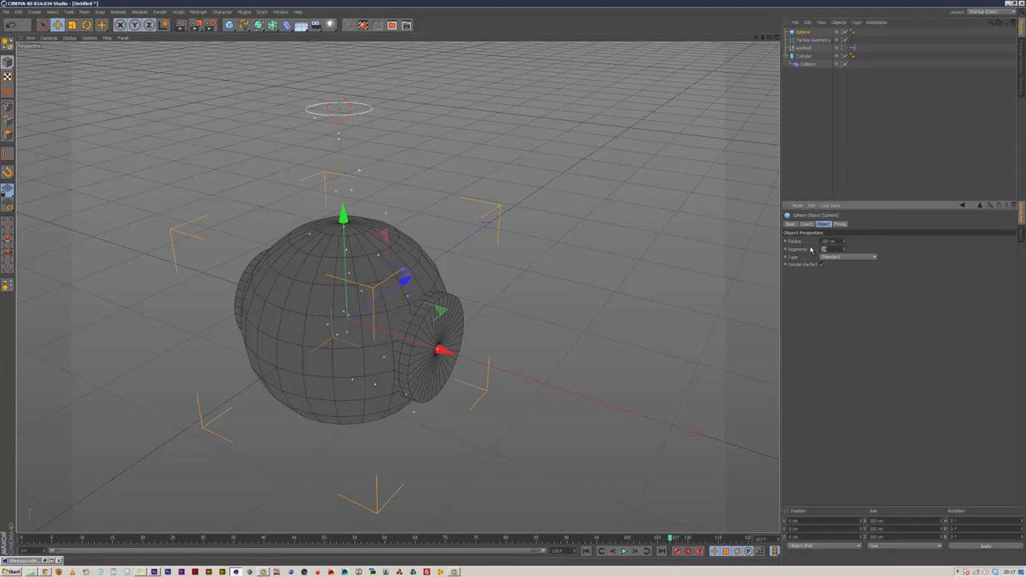
{"action": "type", "text": "8"}
{"action": "key", "text": "Return"}
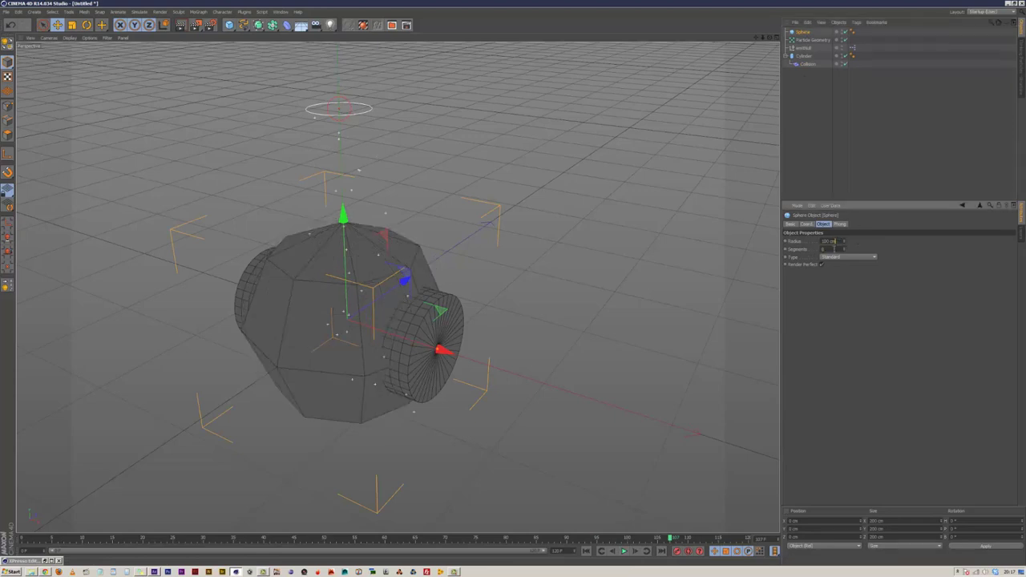
{"action": "left_click", "coordinate": [846, 249]}
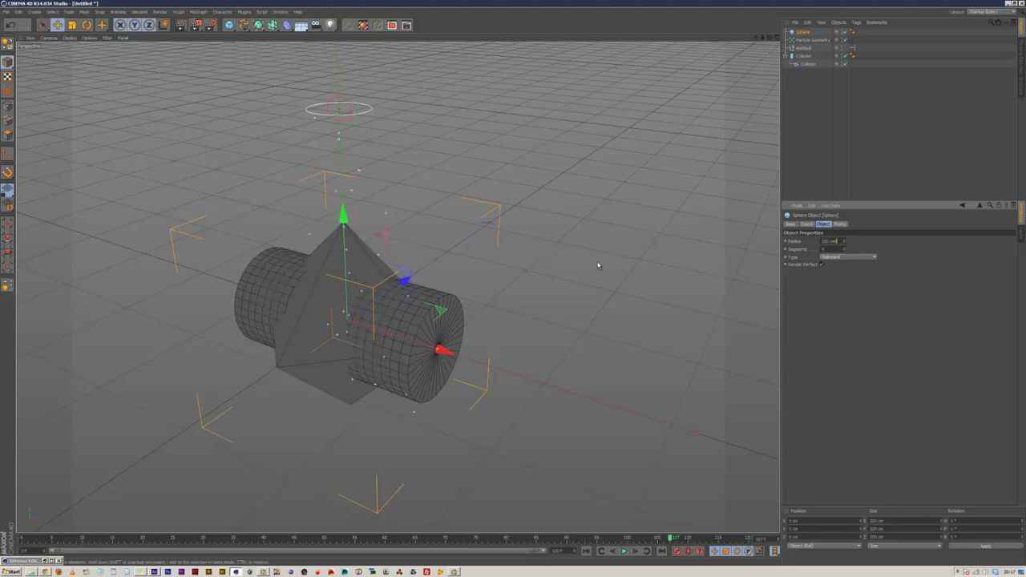
{"action": "left_click_drag", "start_coordinate": [843, 241], "coordinate": [811, 253]}
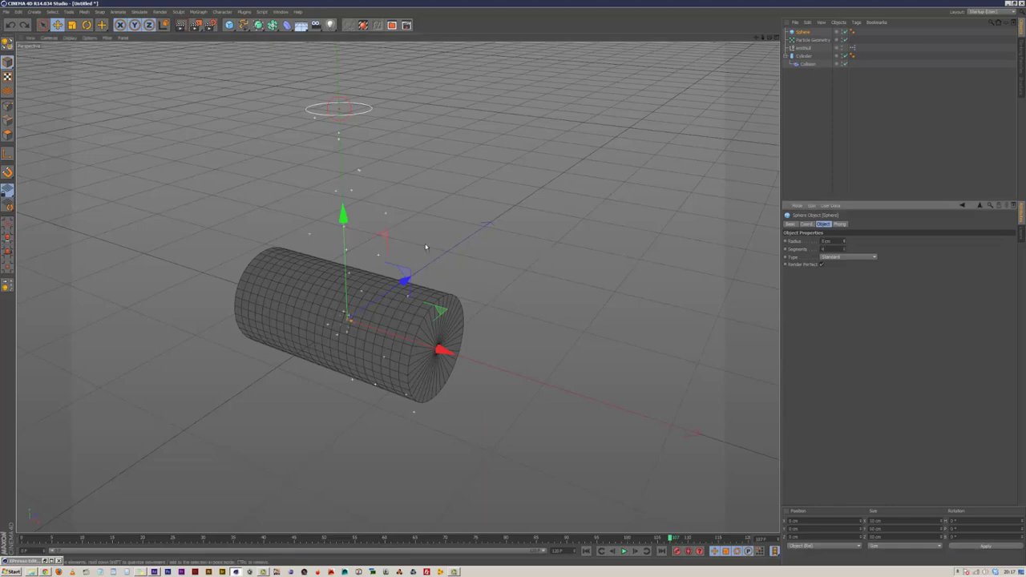
Move the tiny sphere beside the cylinder and rename it partSphere.
{"action": "key", "text": "e"}
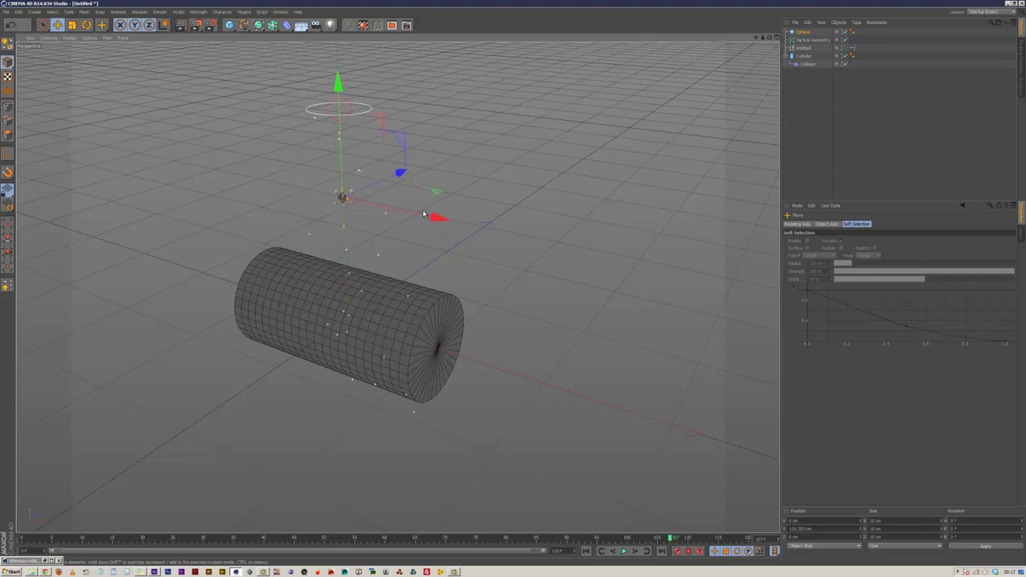
{"action": "left_click_drag", "start_coordinate": [439, 224], "coordinate": [698, 224]}
{"action": "left_click", "coordinate": [571, 251]}
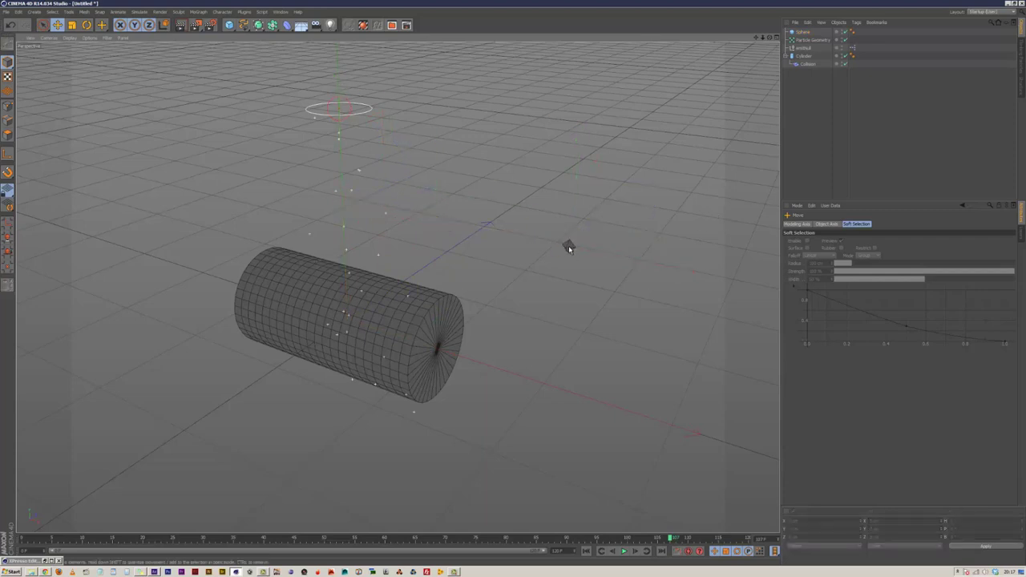
{"action": "left_click", "coordinate": [568, 247]}
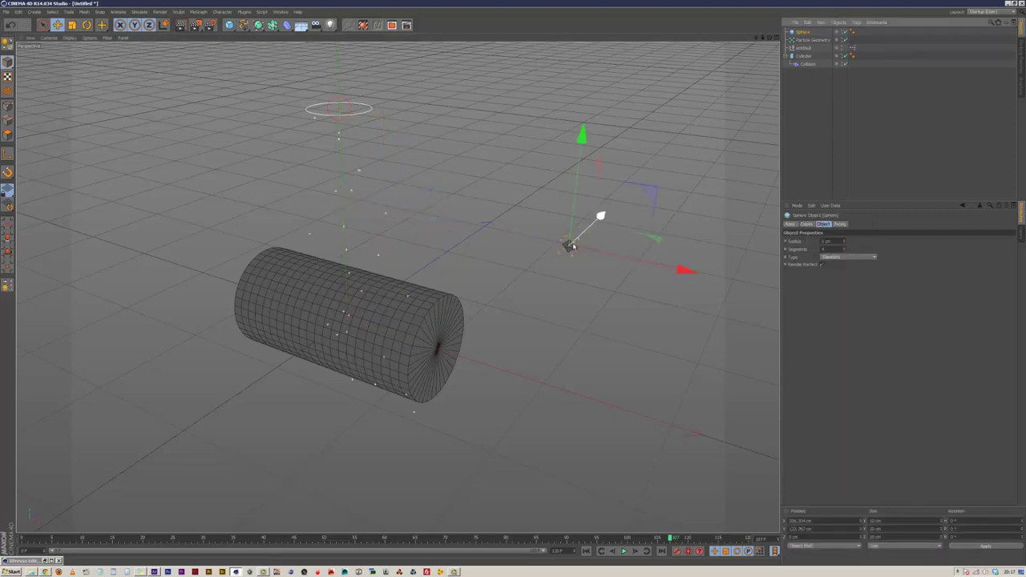
{"action": "left_click", "coordinate": [566, 271]}
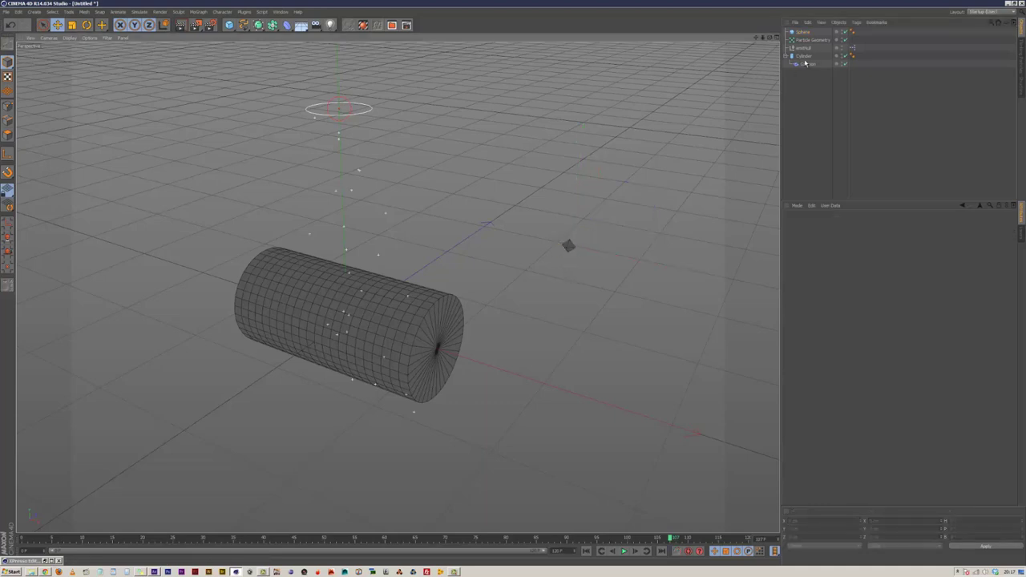
{"action": "double_click", "coordinate": [804, 31]}
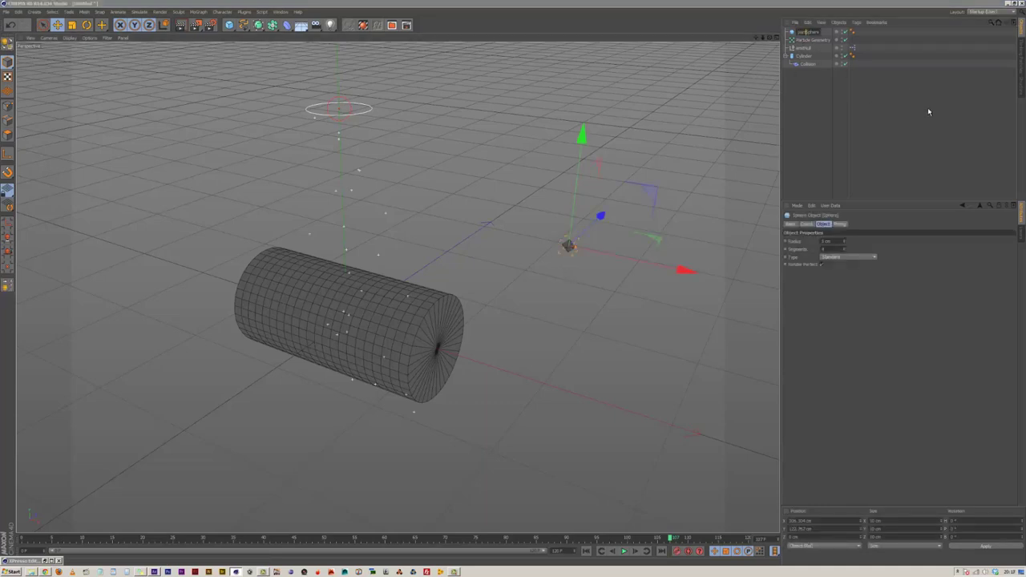
Confirm the partSphere name and move emitNull to the top of the Object Manager.
{"action": "key", "text": "Return"}
{"action": "left_click", "coordinate": [903, 137]}
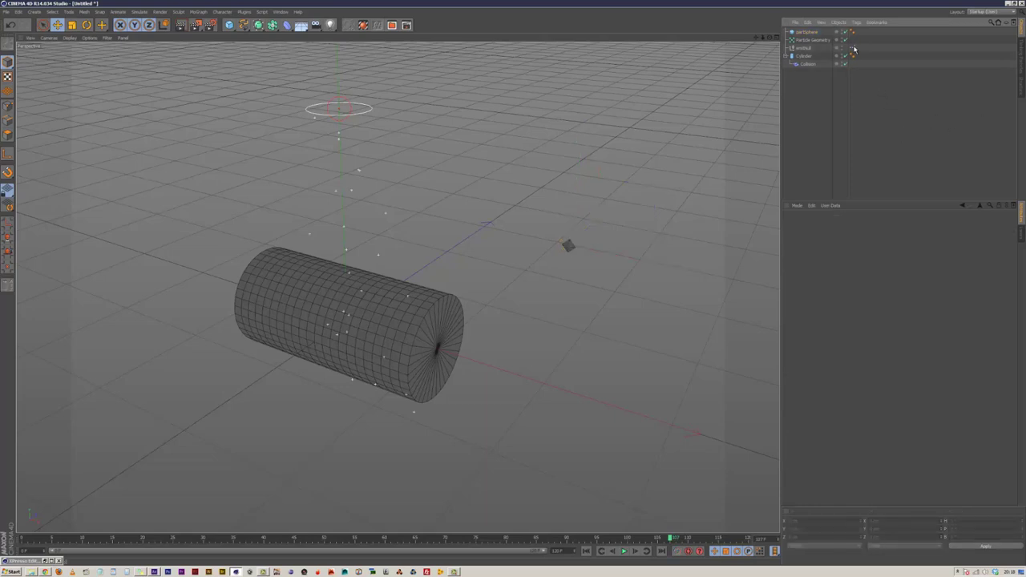
{"action": "left_click_drag", "start_coordinate": [815, 50], "coordinate": [810, 30]}
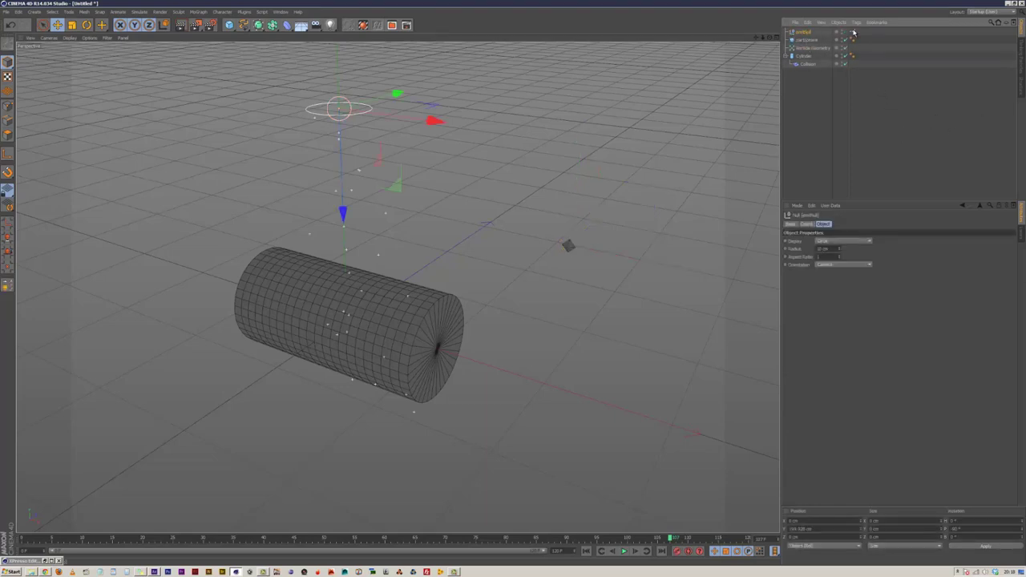
Add a Particle Birth output port to the PStorm node in emitNull's XPresso graph.
{"action": "double_click", "coordinate": [851, 32]}
{"action": "left_click_drag", "start_coordinate": [321, 147], "coordinate": [244, 149]}
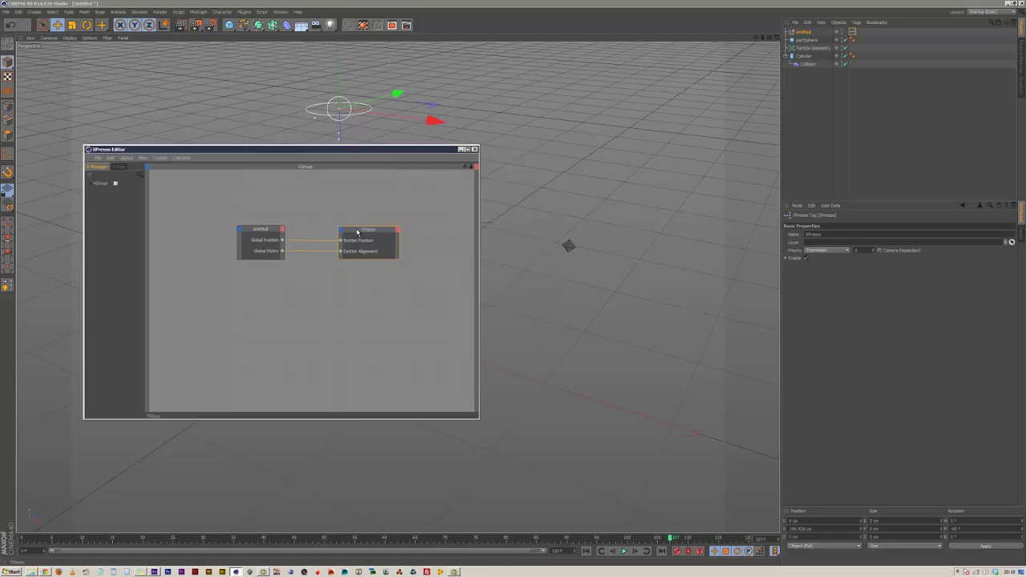
{"action": "left_click_drag", "start_coordinate": [356, 229], "coordinate": [325, 216]}
{"action": "left_click", "coordinate": [367, 215]}
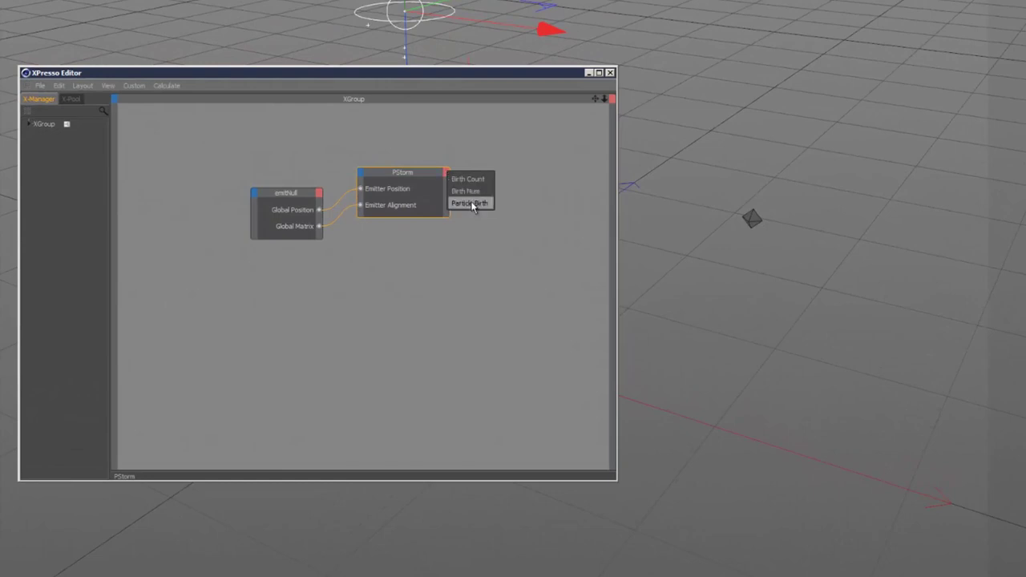
{"action": "left_click", "coordinate": [472, 204]}
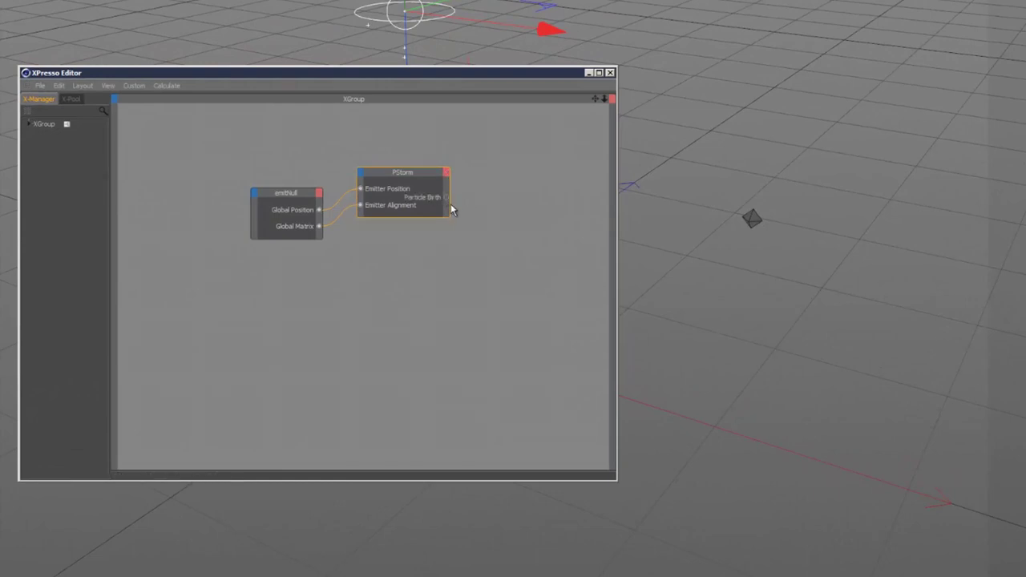
Add a PGroup node fed by PStorm's Particle Birth output.
{"action": "right_click", "coordinate": [521, 201]}
{"action": "mouse_move", "coordinate": [537, 206]}
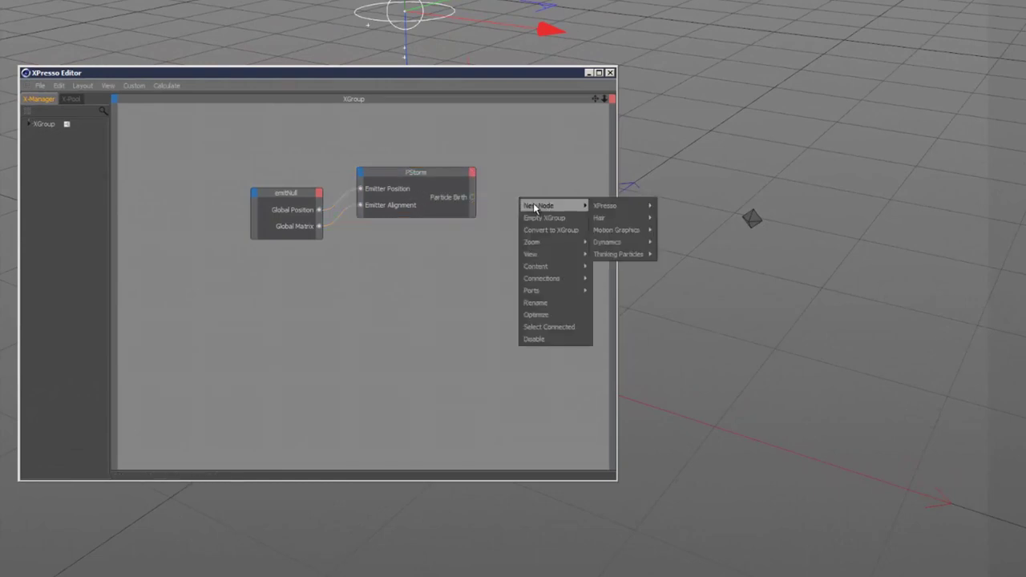
{"action": "mouse_move", "coordinate": [634, 209]}
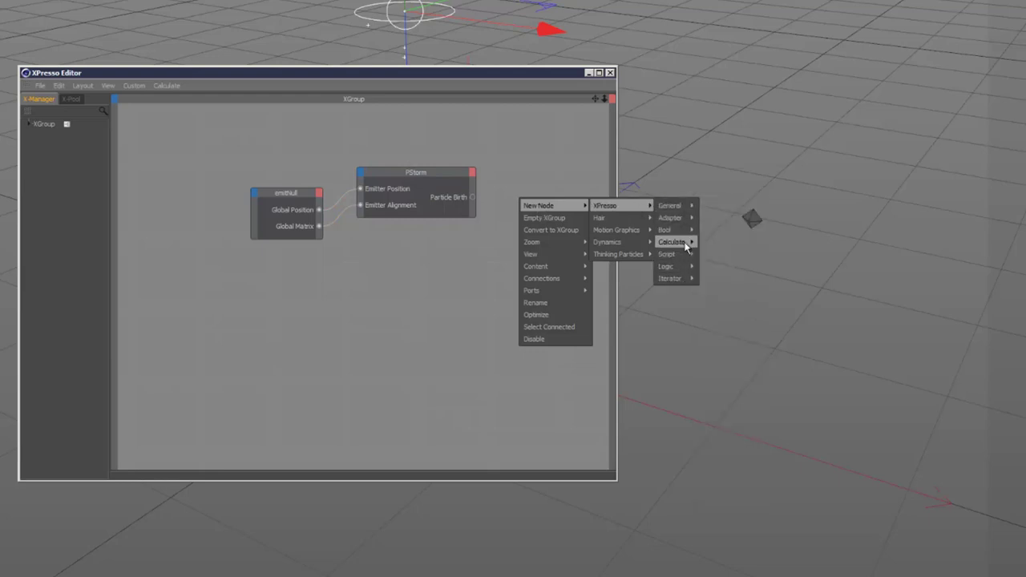
{"action": "mouse_move", "coordinate": [691, 274]}
{"action": "mouse_move", "coordinate": [683, 210]}
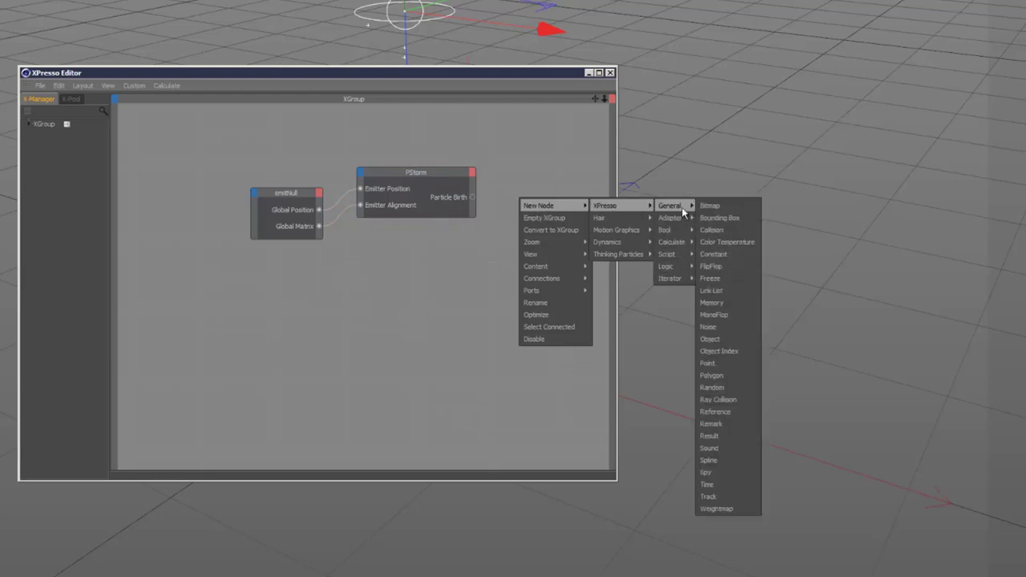
{"action": "mouse_move", "coordinate": [635, 255]}
{"action": "mouse_move", "coordinate": [681, 293]}
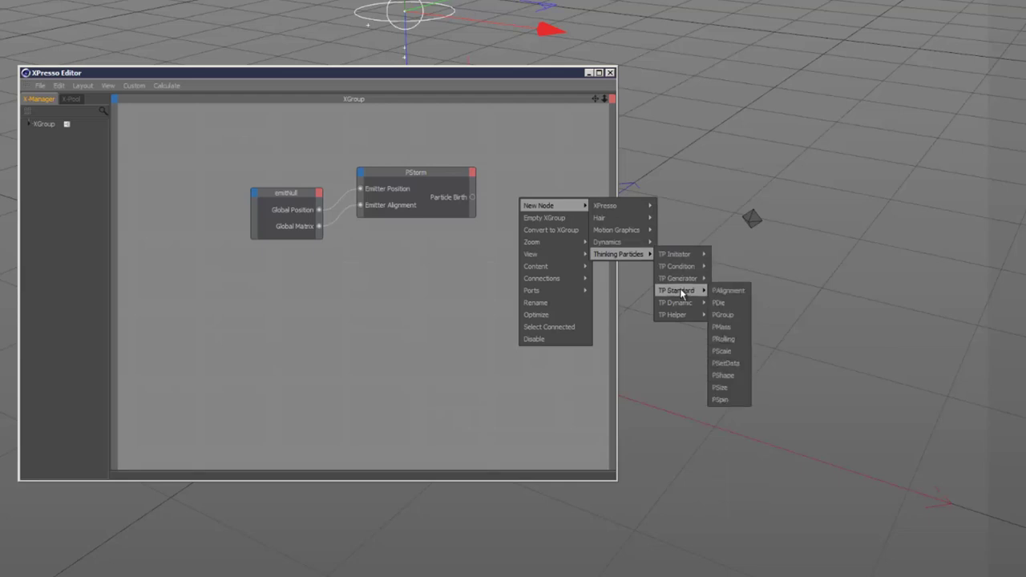
{"action": "left_click", "coordinate": [735, 316]}
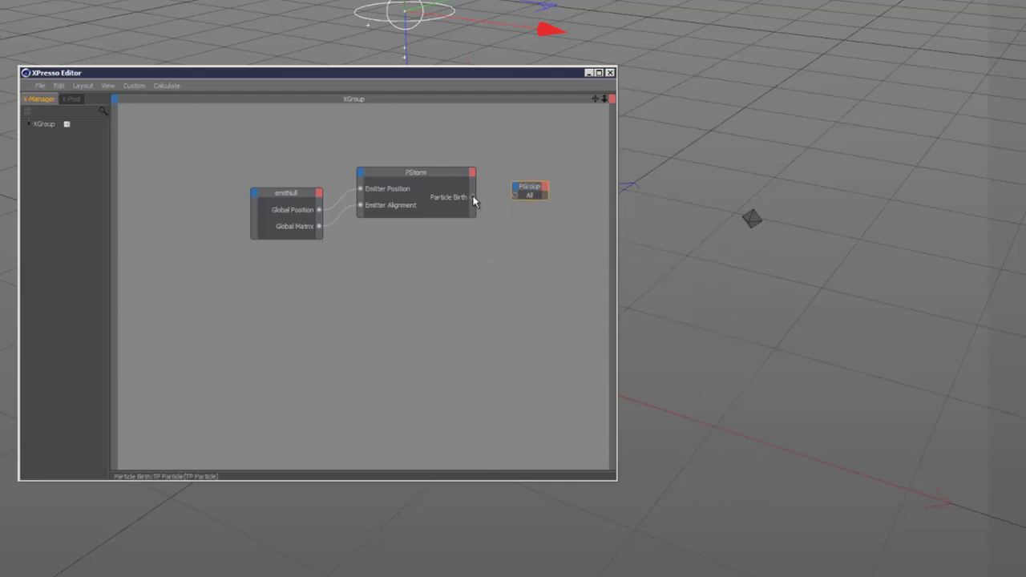
{"action": "left_click_drag", "start_coordinate": [473, 197], "coordinate": [515, 196]}
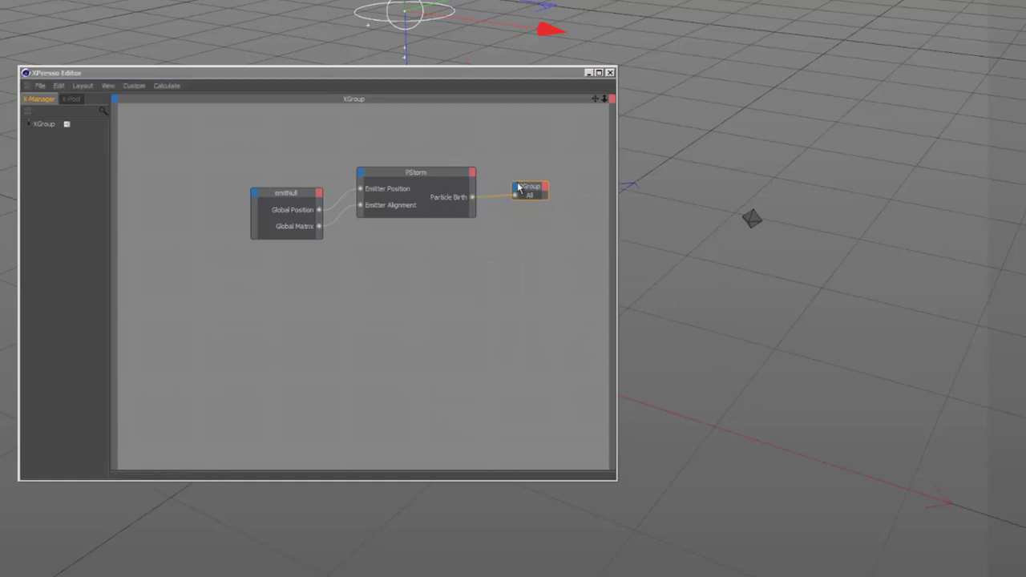
{"action": "left_click_drag", "start_coordinate": [529, 186], "coordinate": [534, 172]}
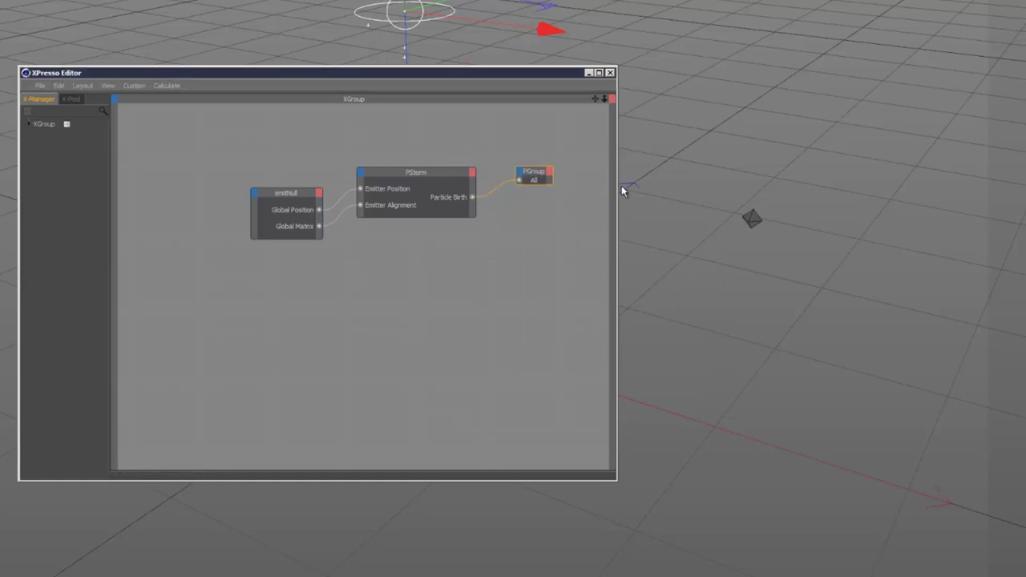
Add a PShape node below PGroup and set partSphere as its shape object.
{"action": "right_click", "coordinate": [514, 211]}
{"action": "mouse_move", "coordinate": [539, 220]}
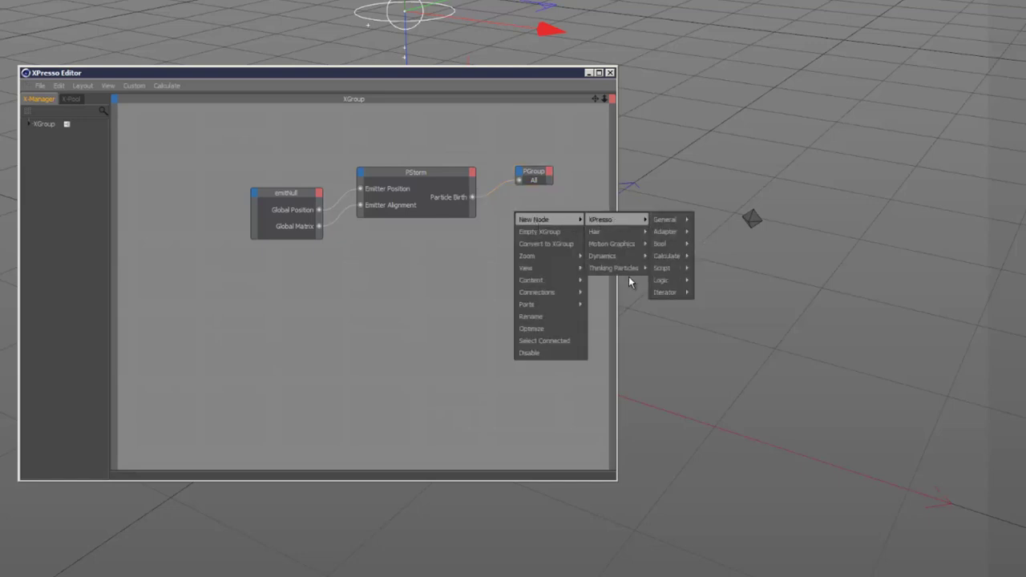
{"action": "mouse_move", "coordinate": [627, 269]}
{"action": "mouse_move", "coordinate": [699, 308]}
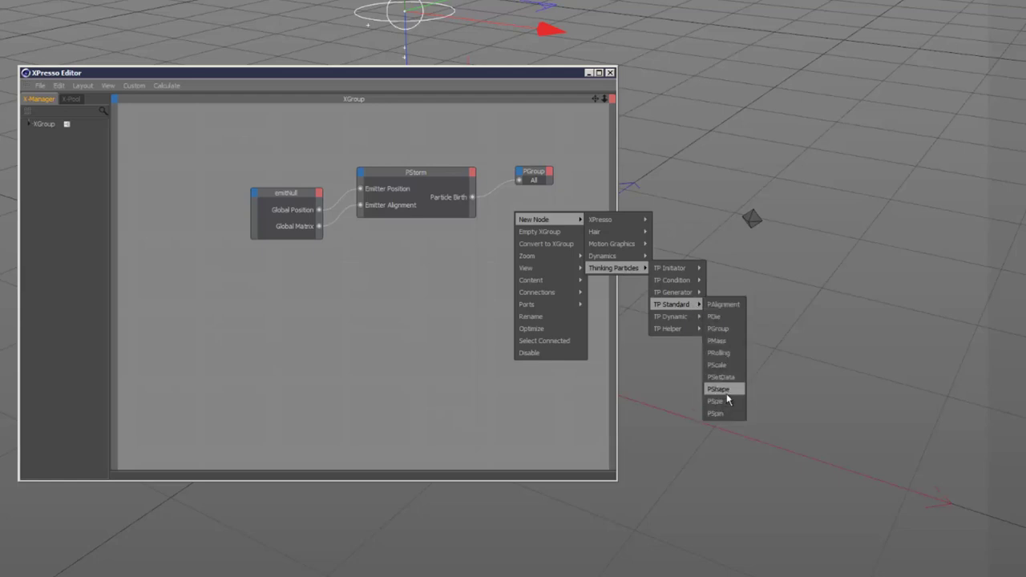
{"action": "left_click", "coordinate": [716, 388]}
{"action": "left_click_drag", "start_coordinate": [521, 213], "coordinate": [472, 206]}
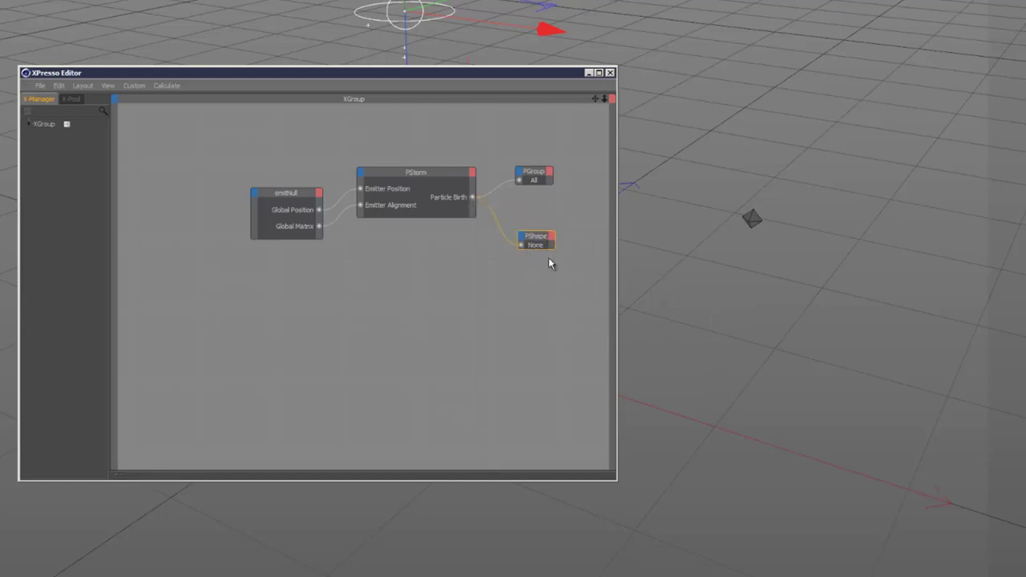
{"action": "left_click_drag", "start_coordinate": [555, 249], "coordinate": [574, 263]}
{"action": "left_click", "coordinate": [752, 218]}
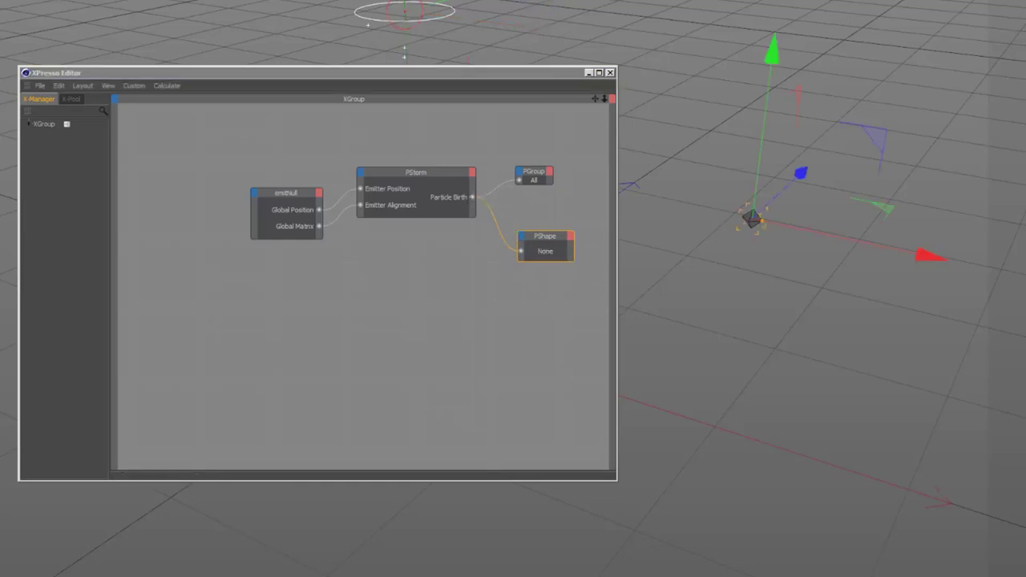
{"action": "left_click_drag", "start_coordinate": [836, 38], "coordinate": [544, 251]}
{"action": "left_click", "coordinate": [609, 72]}
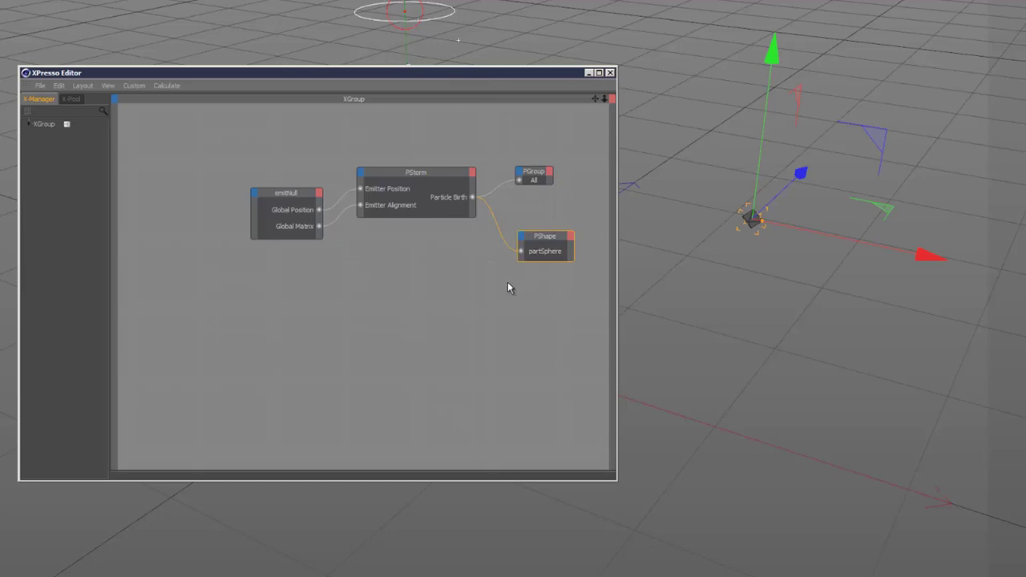
Add a PScale node and wire it to PStorm's Particle Birth.
{"action": "right_click", "coordinate": [510, 283]}
{"action": "mouse_move", "coordinate": [525, 293]}
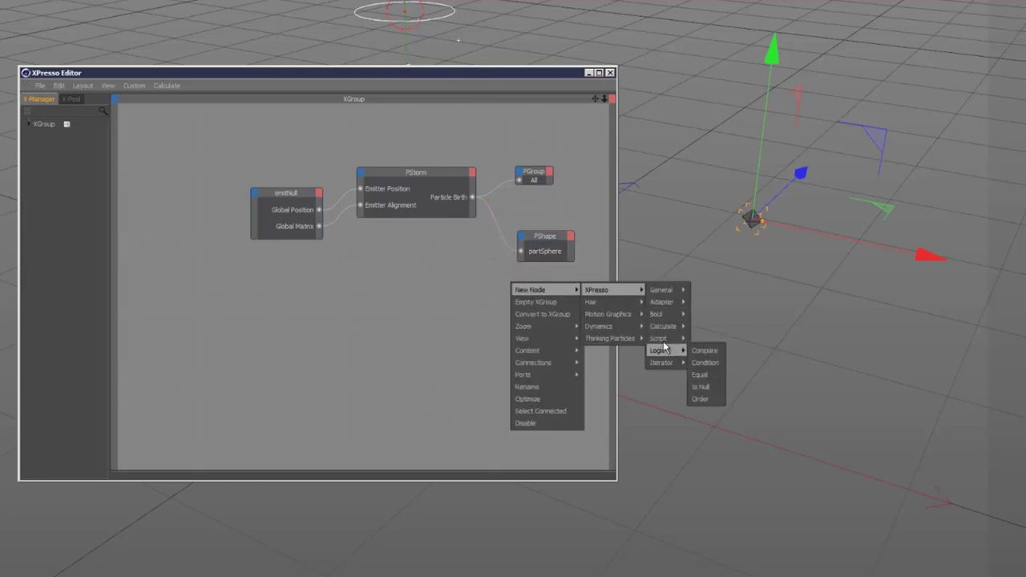
{"action": "mouse_move", "coordinate": [637, 340]}
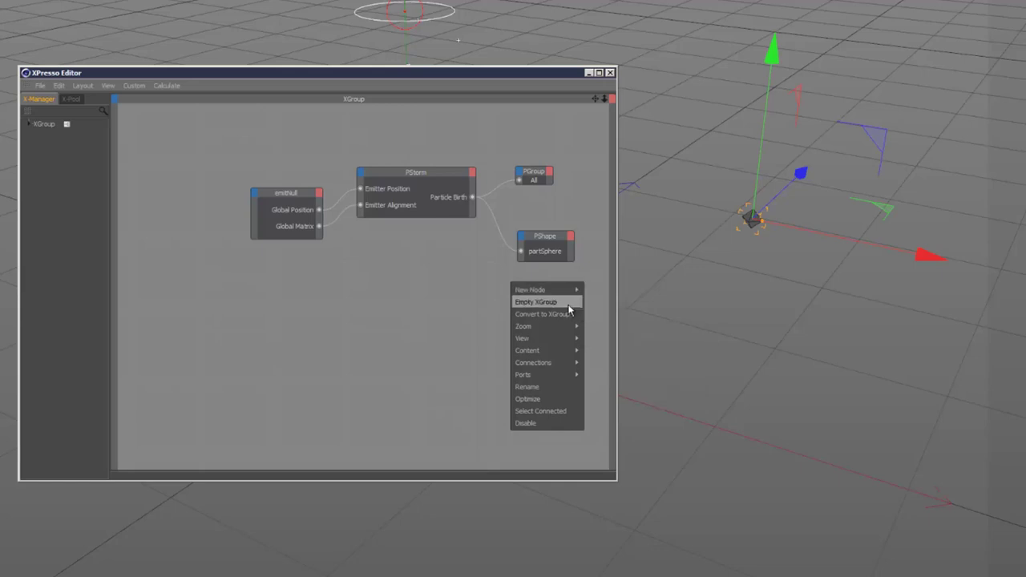
{"action": "left_click", "coordinate": [645, 343]}
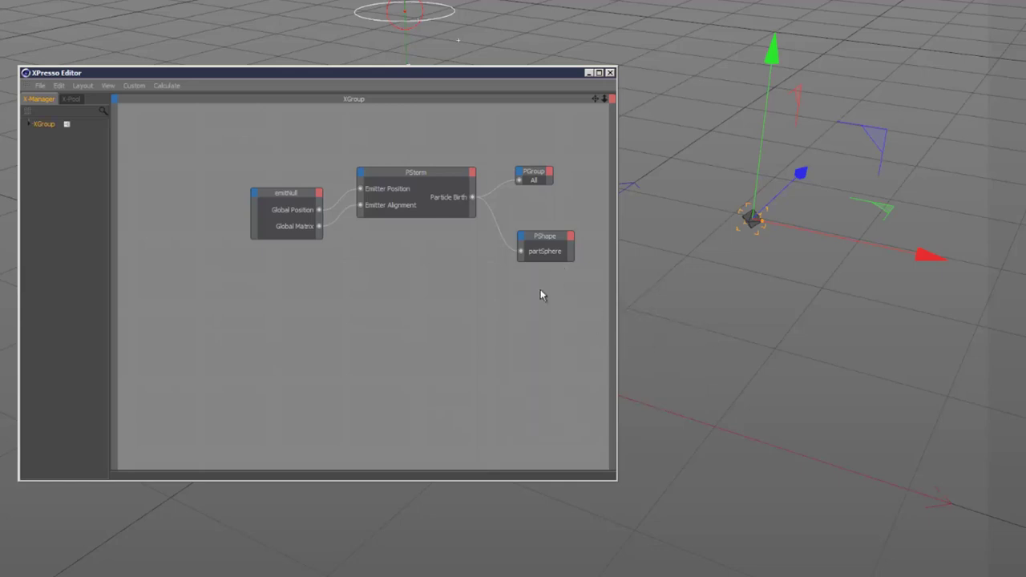
{"action": "right_click", "coordinate": [523, 303]}
{"action": "mouse_move", "coordinate": [553, 309]}
{"action": "mouse_move", "coordinate": [625, 357]}
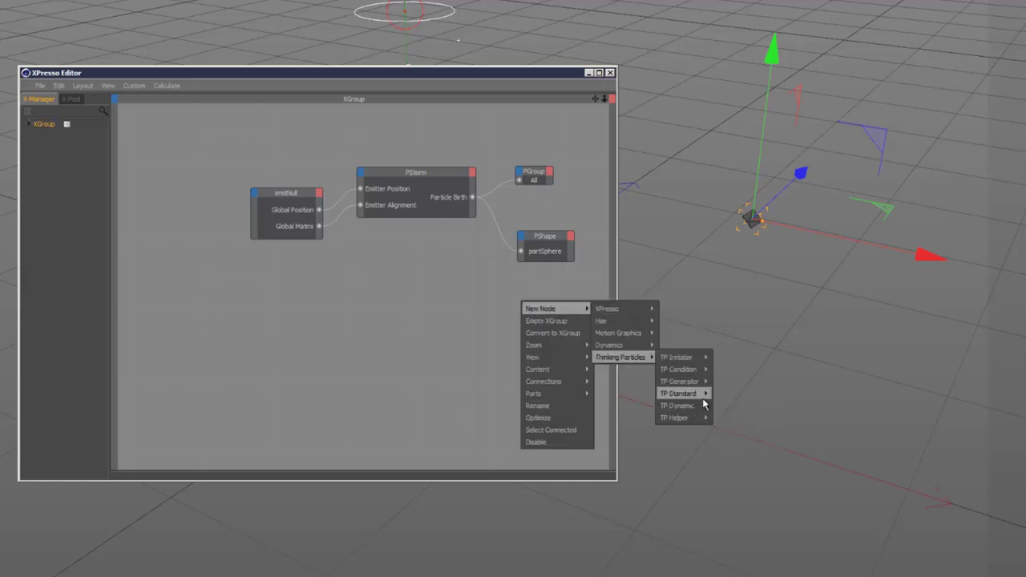
{"action": "mouse_move", "coordinate": [702, 397]}
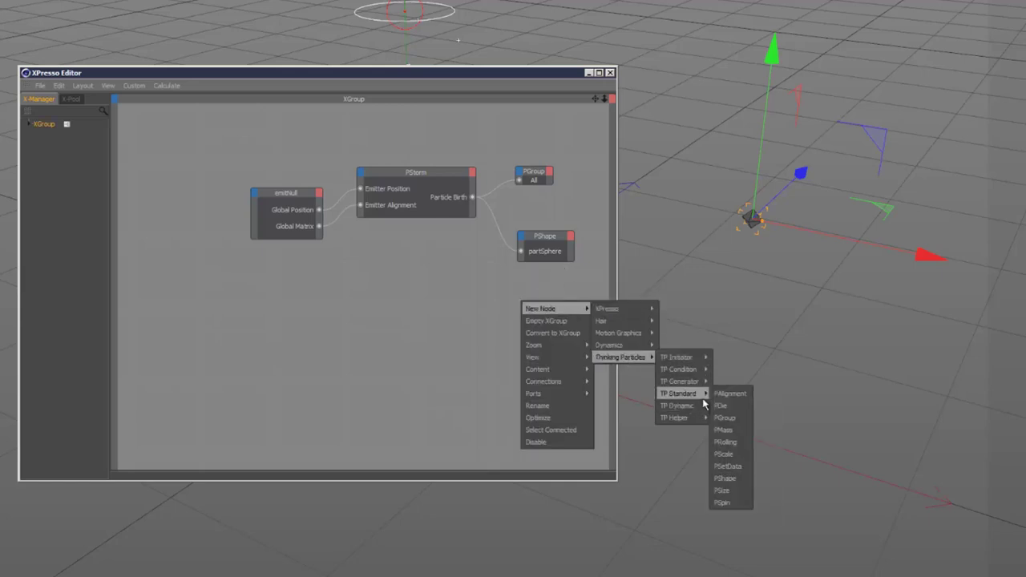
{"action": "left_click", "coordinate": [740, 454]}
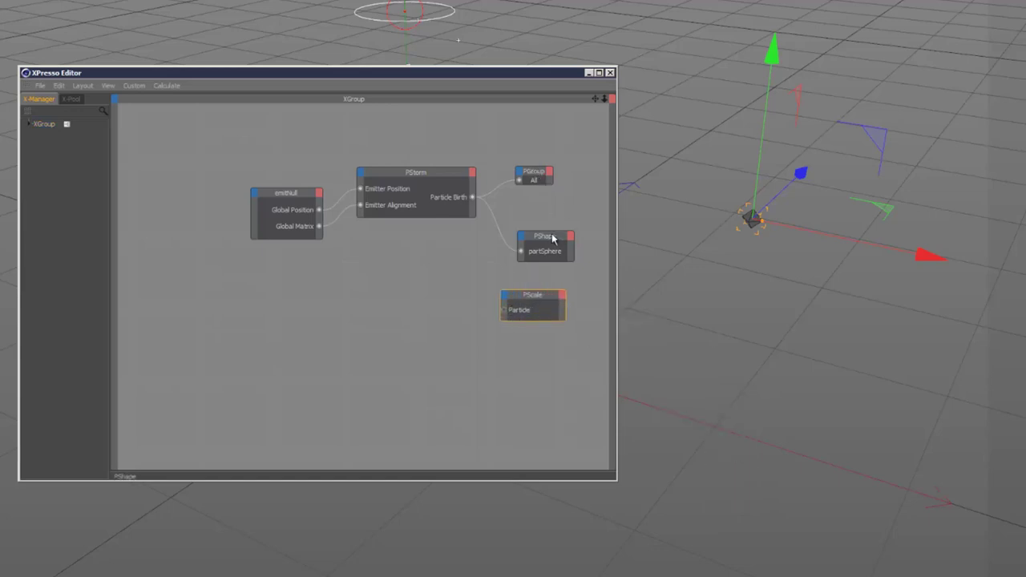
{"action": "left_click_drag", "start_coordinate": [504, 309], "coordinate": [474, 196]}
Wire a new PSize node to Particle Birth, delete PScale, and close the XPresso editor.
{"action": "right_click", "coordinate": [524, 347]}
{"action": "mouse_move", "coordinate": [553, 351]}
{"action": "mouse_move", "coordinate": [641, 399]}
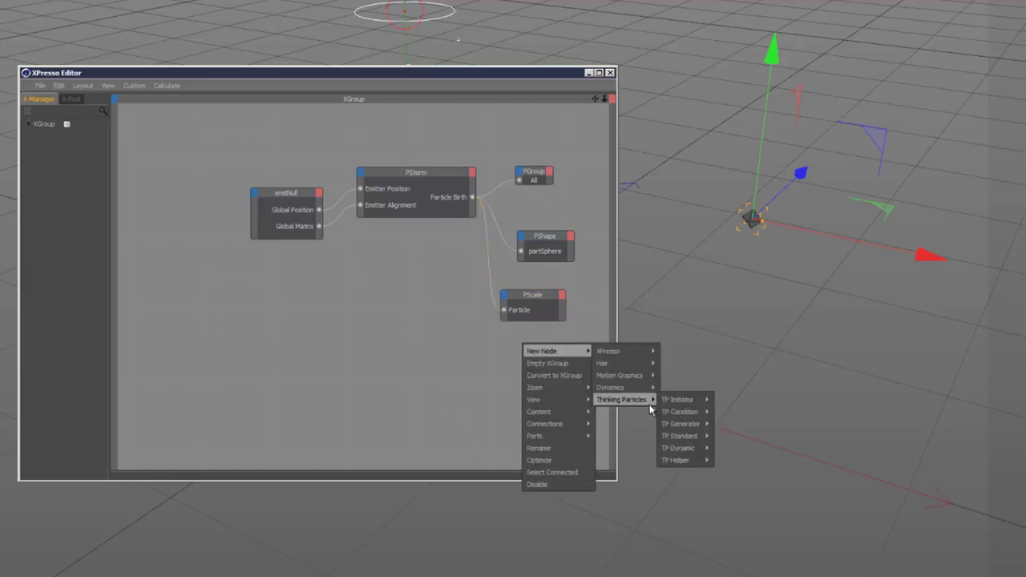
{"action": "mouse_move", "coordinate": [704, 435]}
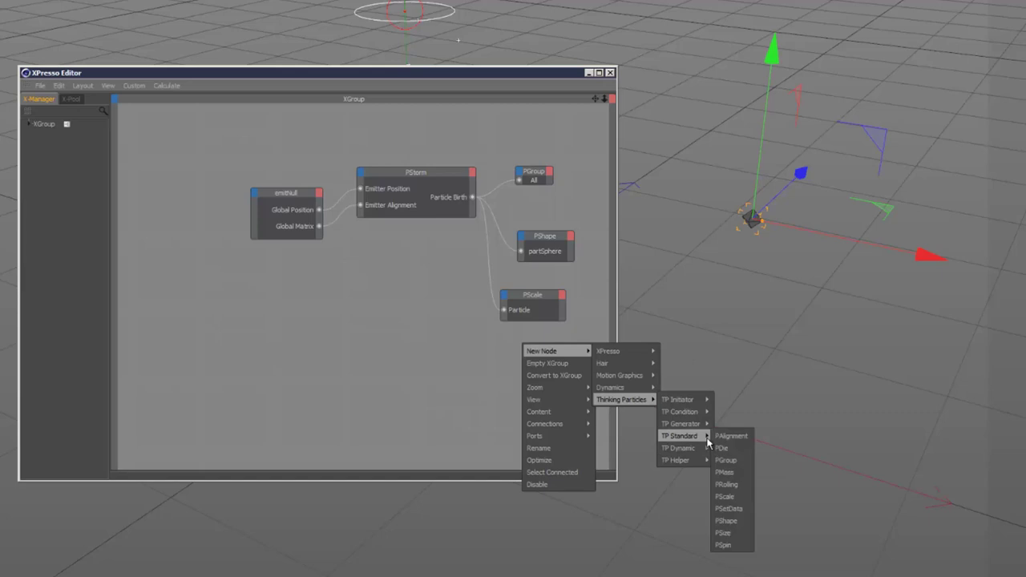
{"action": "left_click", "coordinate": [742, 532]}
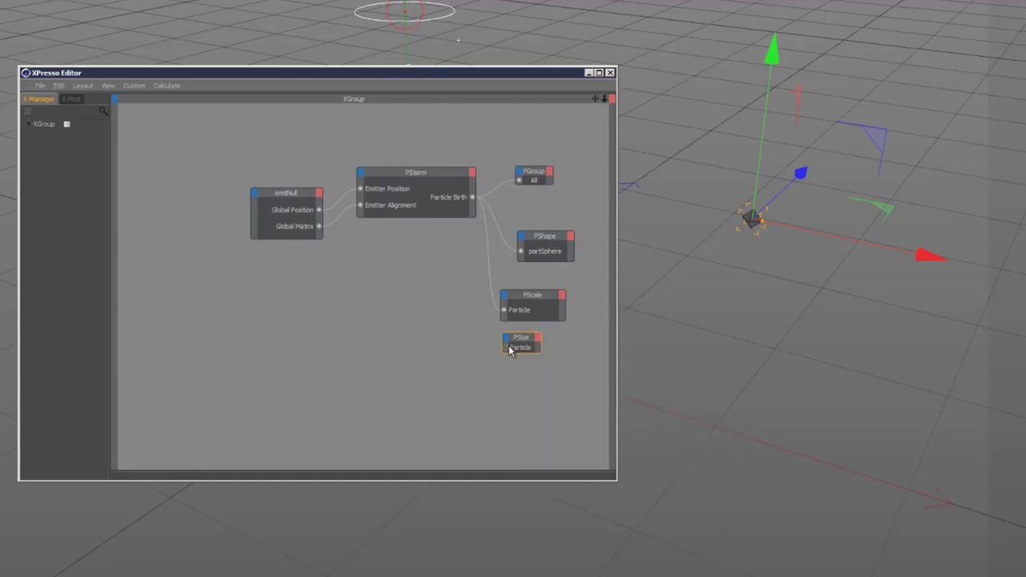
{"action": "left_click_drag", "start_coordinate": [505, 348], "coordinate": [473, 198]}
{"action": "left_click", "coordinate": [522, 297]}
{"action": "key", "text": "Delete"}
{"action": "left_click_drag", "start_coordinate": [525, 340], "coordinate": [543, 306]}
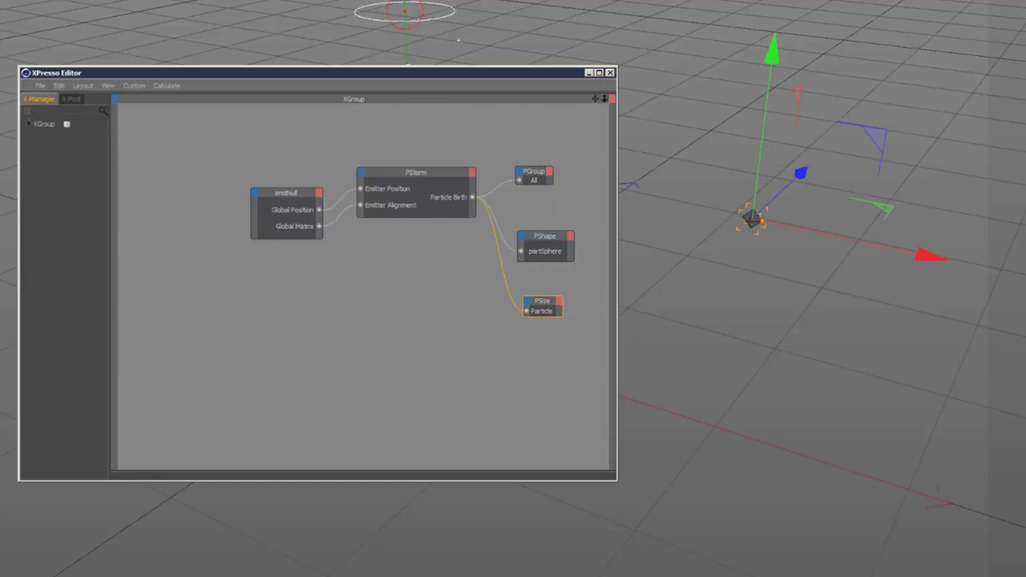
{"action": "left_click", "coordinate": [589, 72]}
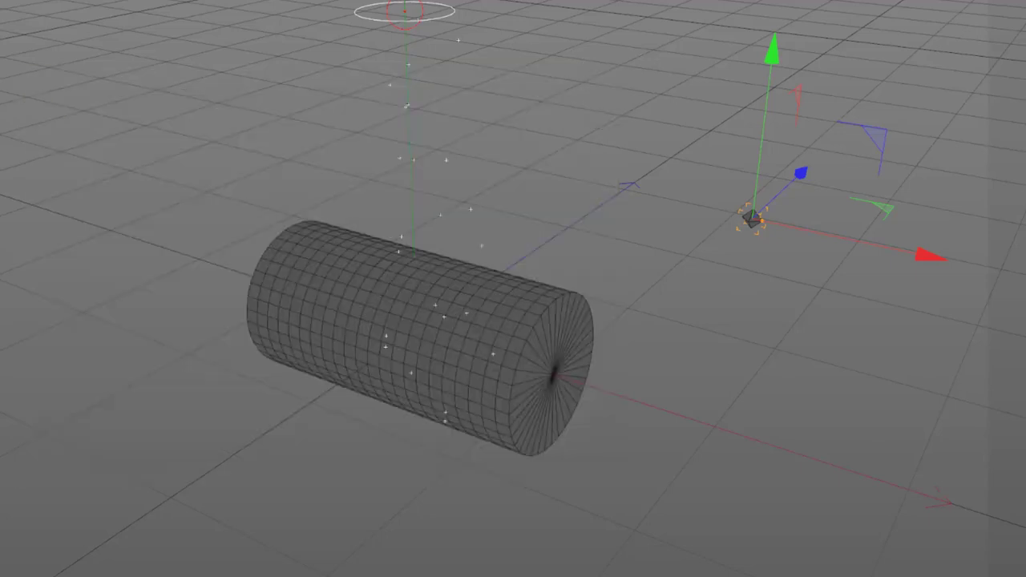
Convert partSphere into an editable polygon object.
{"action": "left_click", "coordinate": [628, 552]}
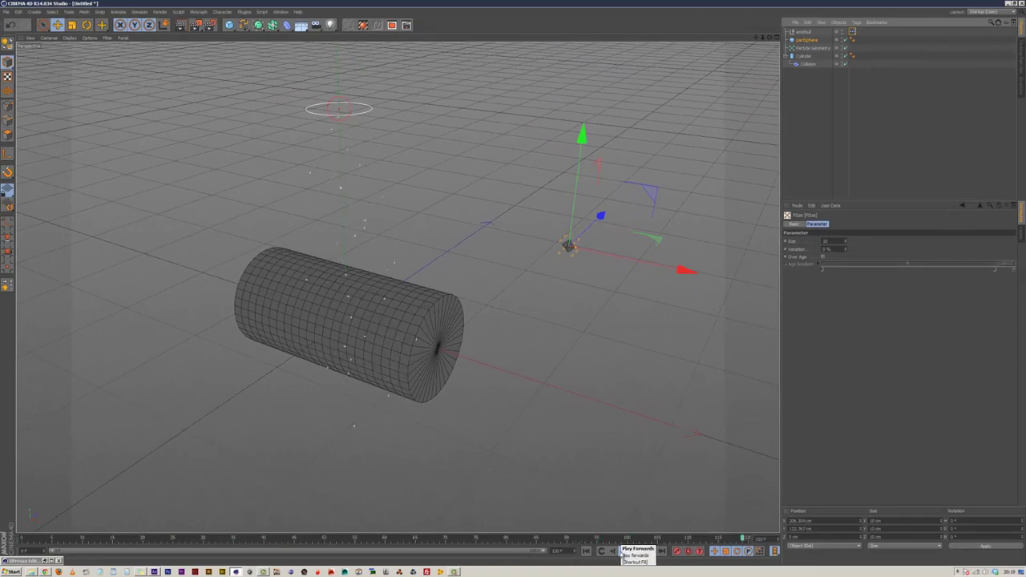
{"action": "left_click", "coordinate": [625, 551]}
{"action": "double_click", "coordinate": [852, 32]}
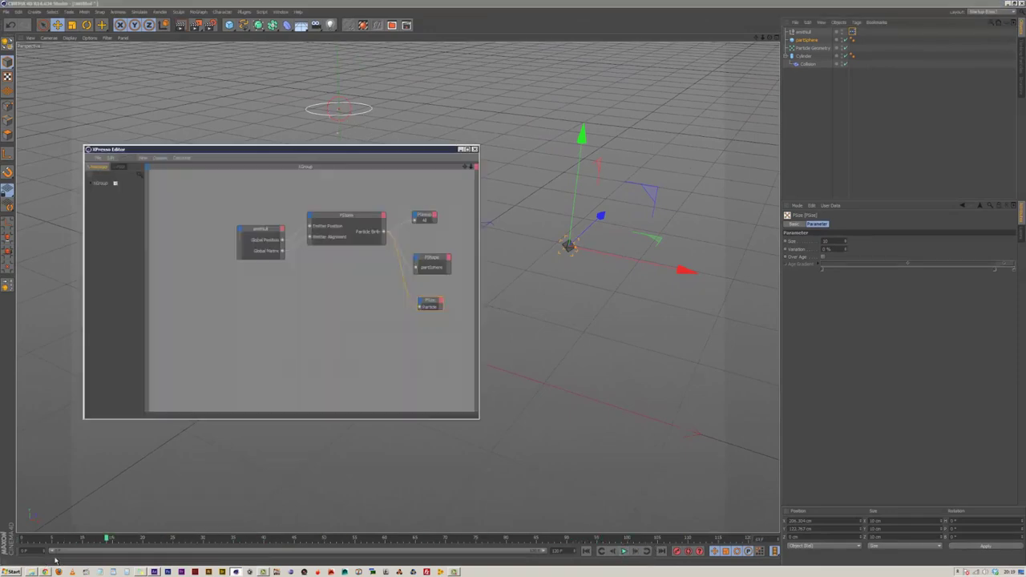
{"action": "left_click", "coordinate": [804, 40]}
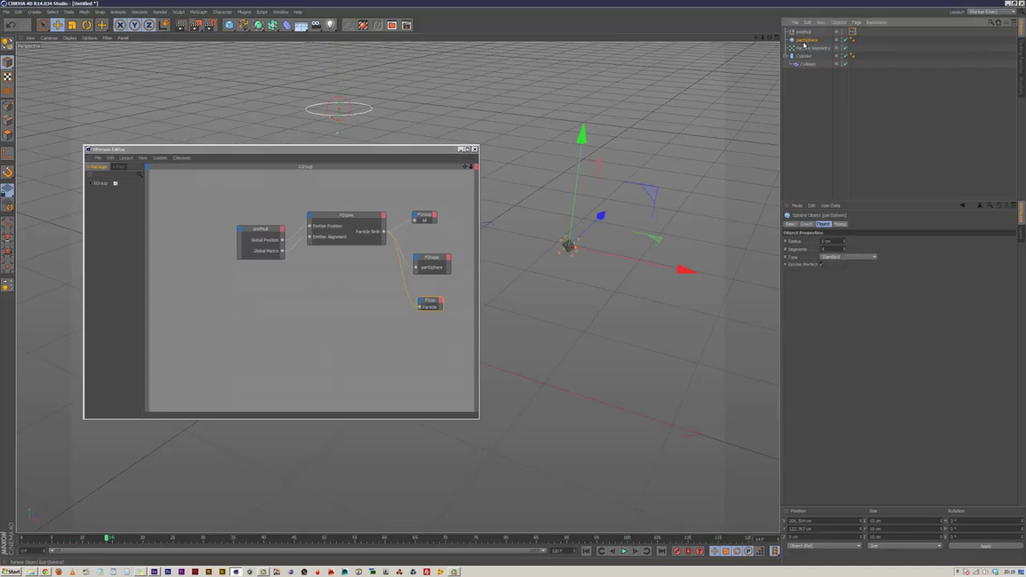
{"action": "left_click", "coordinate": [8, 45]}
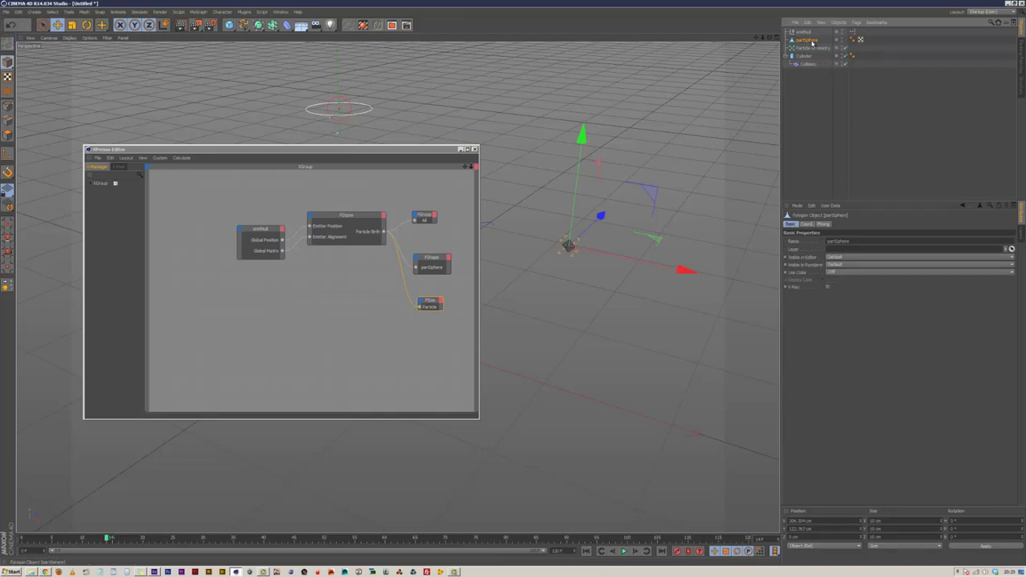
Minimize the XPresso editor and replay the particle animation over the cylinder.
{"action": "left_click", "coordinate": [461, 149]}
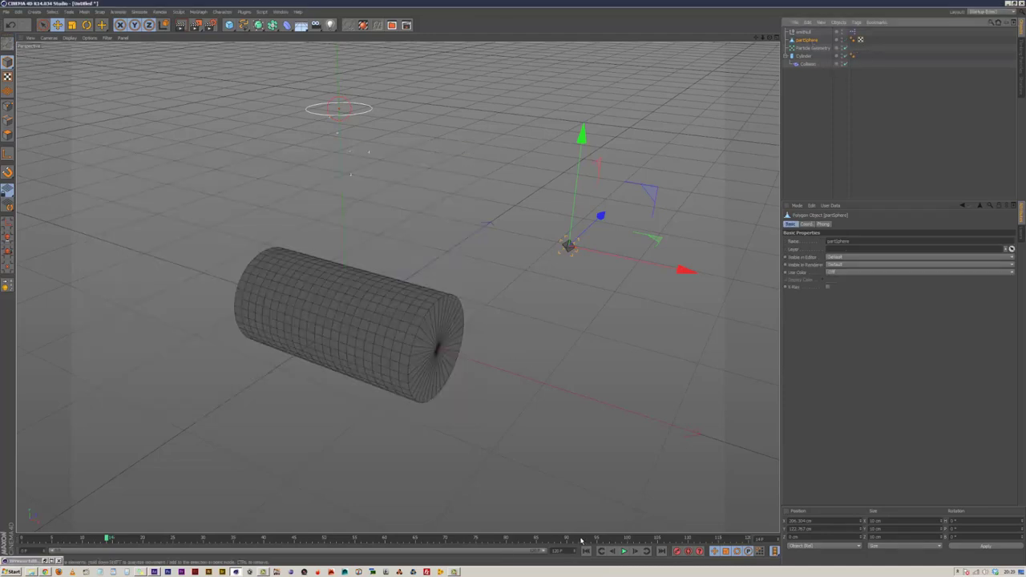
{"action": "left_click", "coordinate": [623, 551]}
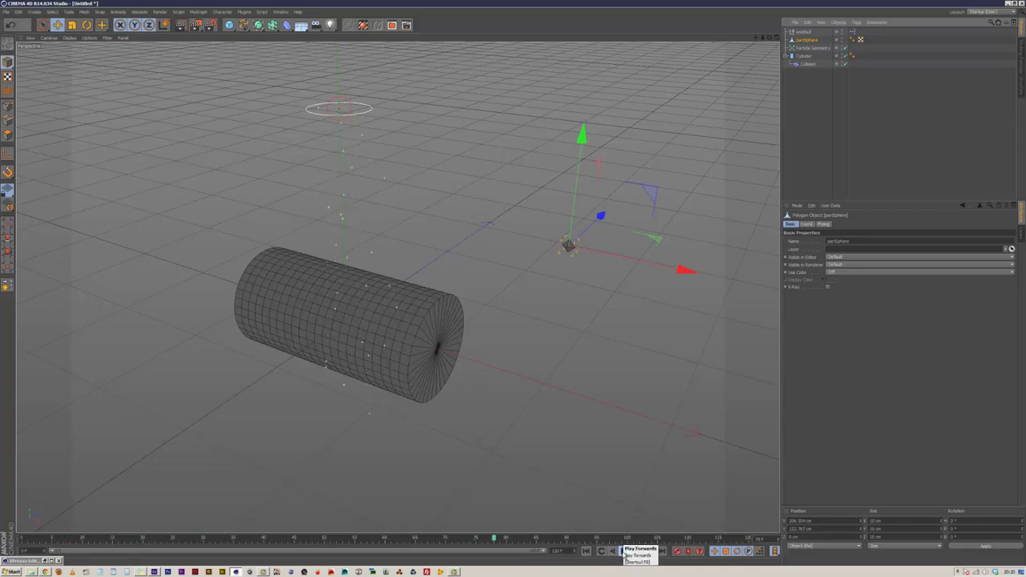
{"action": "left_click", "coordinate": [804, 56]}
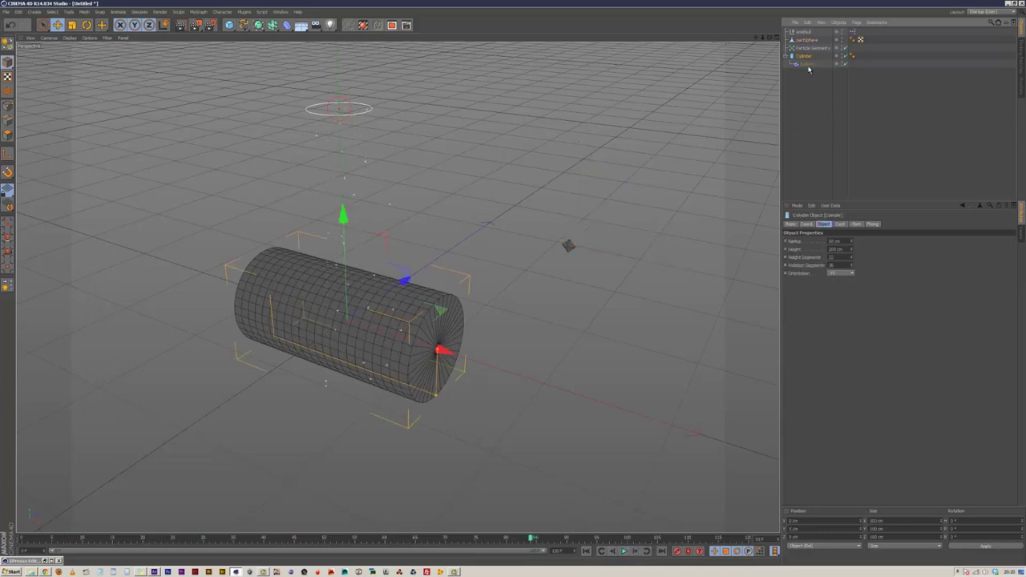
Raise the Collision deformer's Stiffness to 93 % in its Advanced settings.
{"action": "left_click", "coordinate": [808, 64]}
{"action": "left_click", "coordinate": [838, 225]}
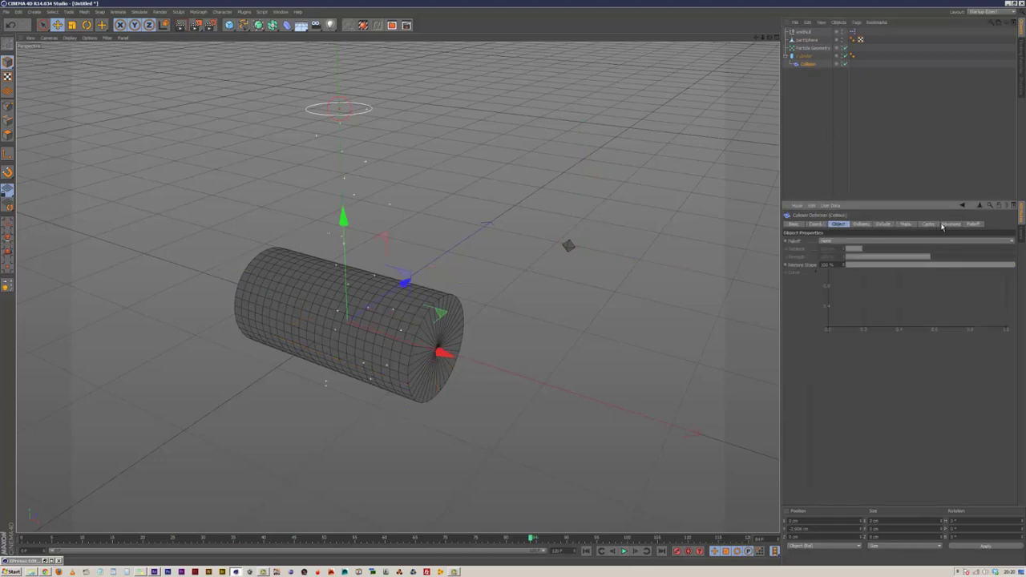
{"action": "left_click", "coordinate": [859, 223]}
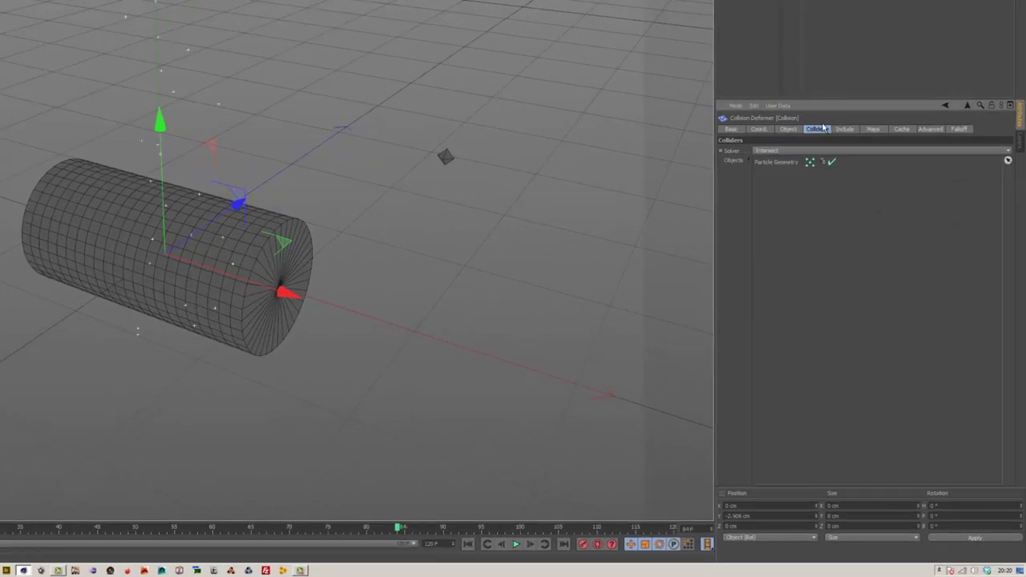
{"action": "left_click", "coordinate": [843, 130]}
{"action": "left_click", "coordinate": [871, 130]}
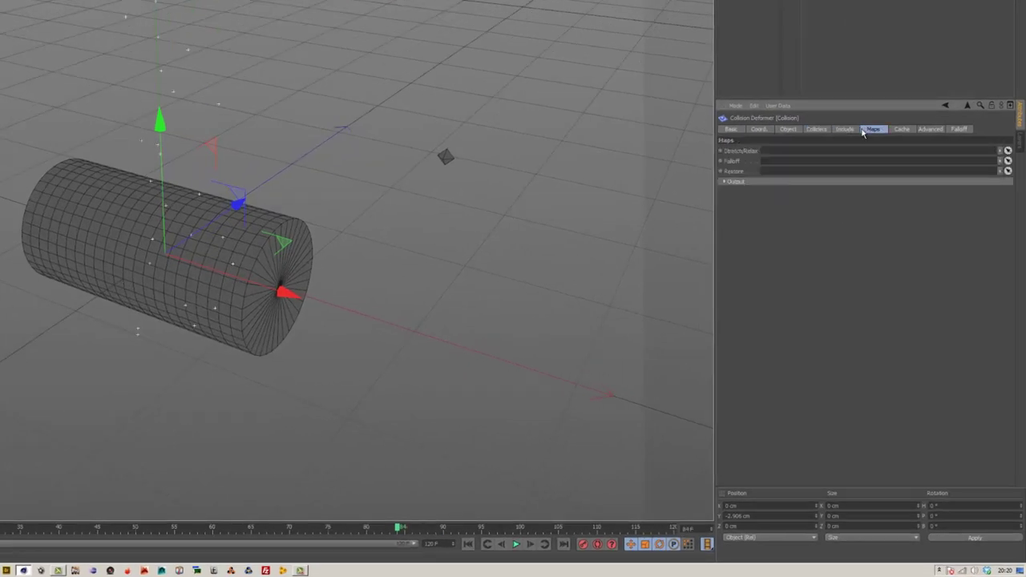
{"action": "left_click", "coordinate": [928, 130]}
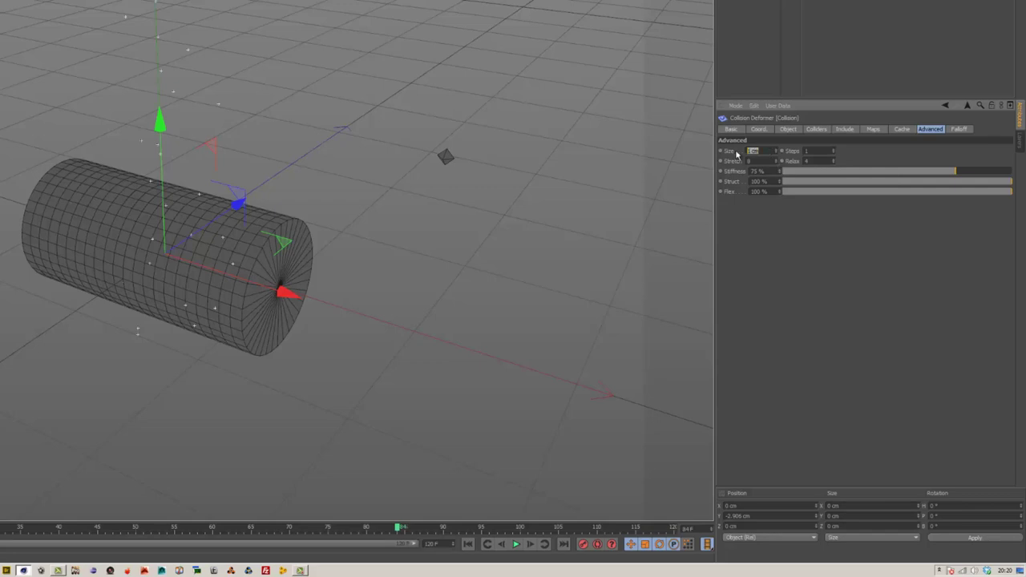
{"action": "left_click", "coordinate": [771, 161]}
{"action": "left_click_drag", "start_coordinate": [970, 172], "coordinate": [995, 179]}
Set the Collision deformer's Restore Shape to 0 % and play the animation.
{"action": "left_click", "coordinate": [818, 129]}
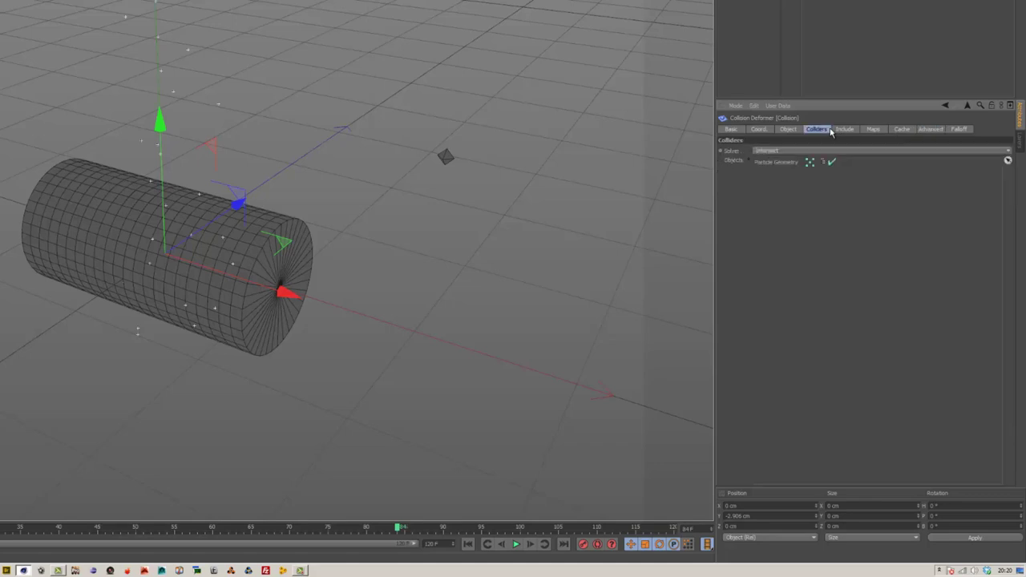
{"action": "left_click", "coordinate": [845, 130]}
{"action": "left_click", "coordinate": [789, 130]}
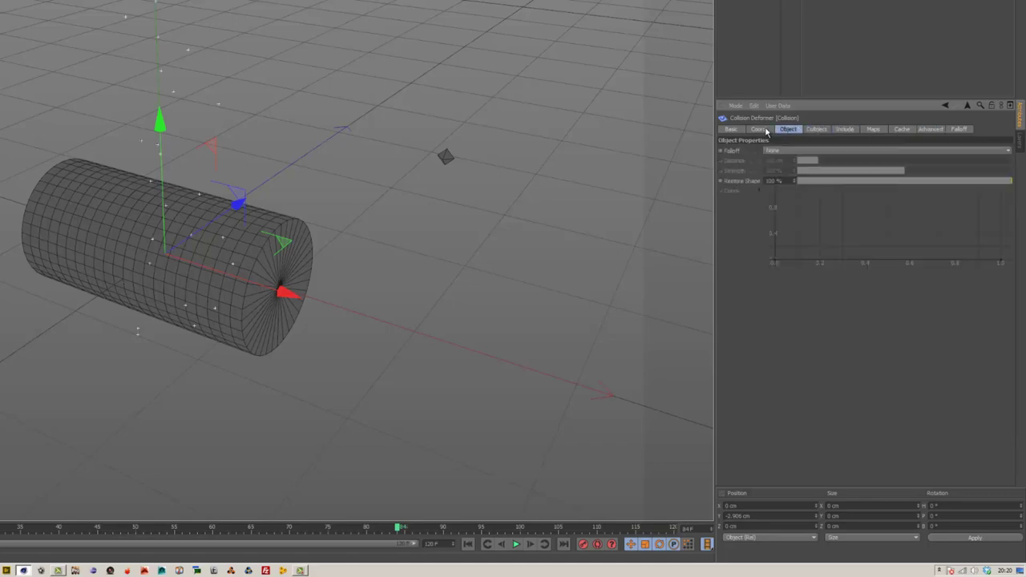
{"action": "left_click", "coordinate": [765, 130]}
{"action": "left_click", "coordinate": [789, 129]}
{"action": "left_click_drag", "start_coordinate": [819, 184], "coordinate": [799, 184]}
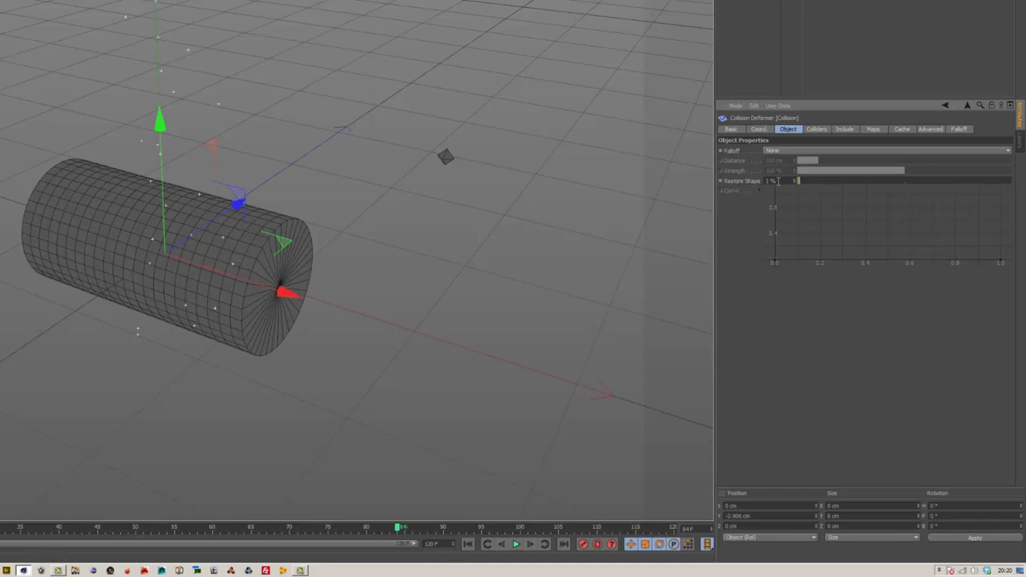
{"action": "left_click_drag", "start_coordinate": [814, 186], "coordinate": [1010, 179]}
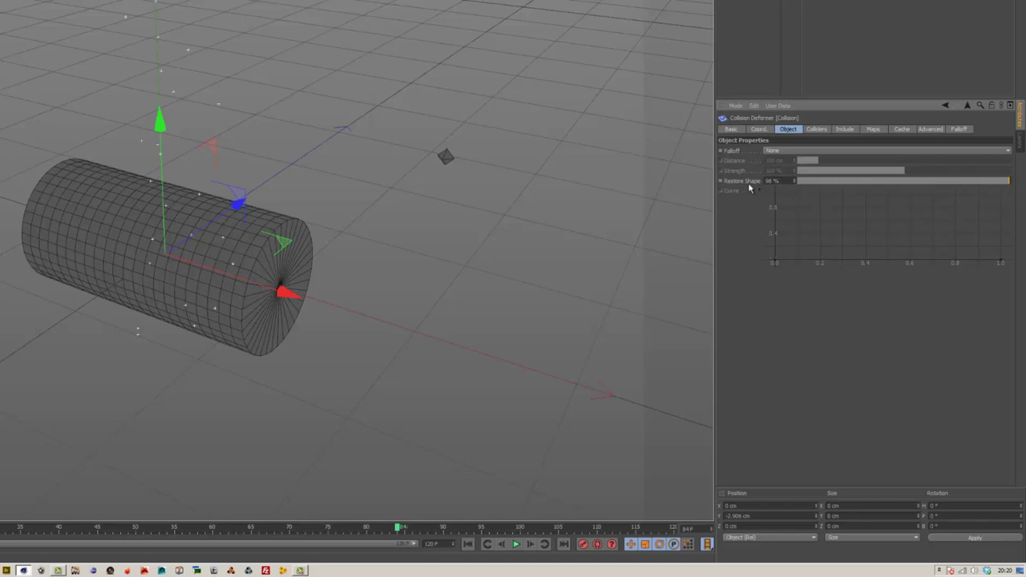
{"action": "left_click_drag", "start_coordinate": [949, 187], "coordinate": [791, 187]}
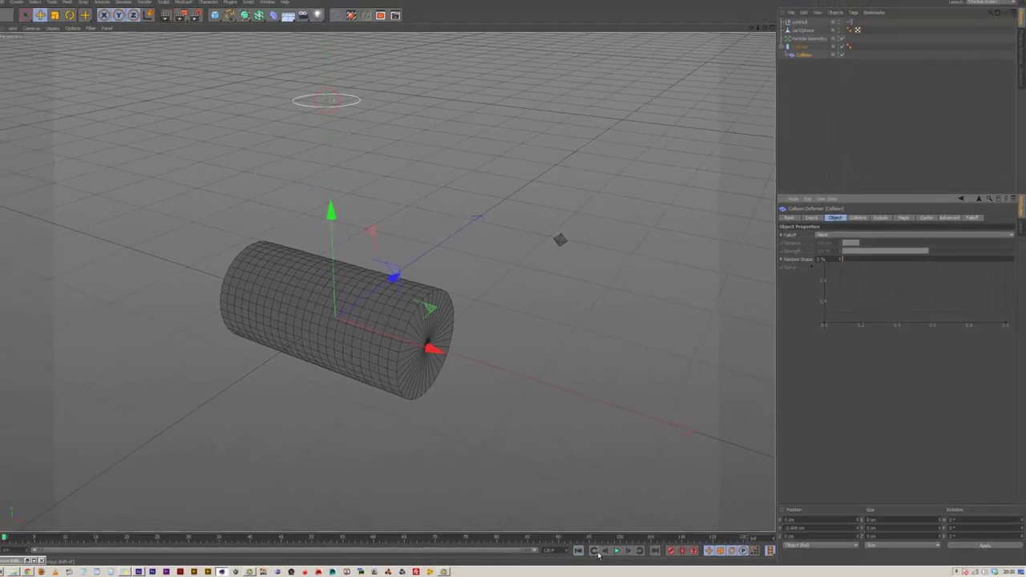
{"action": "left_click", "coordinate": [616, 552]}
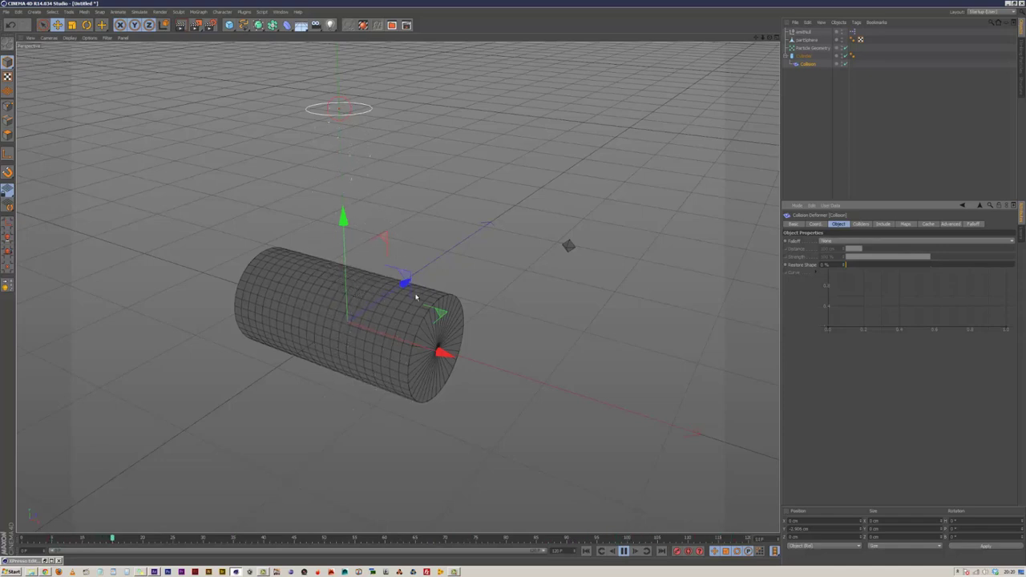
{"action": "left_click", "coordinate": [500, 295]}
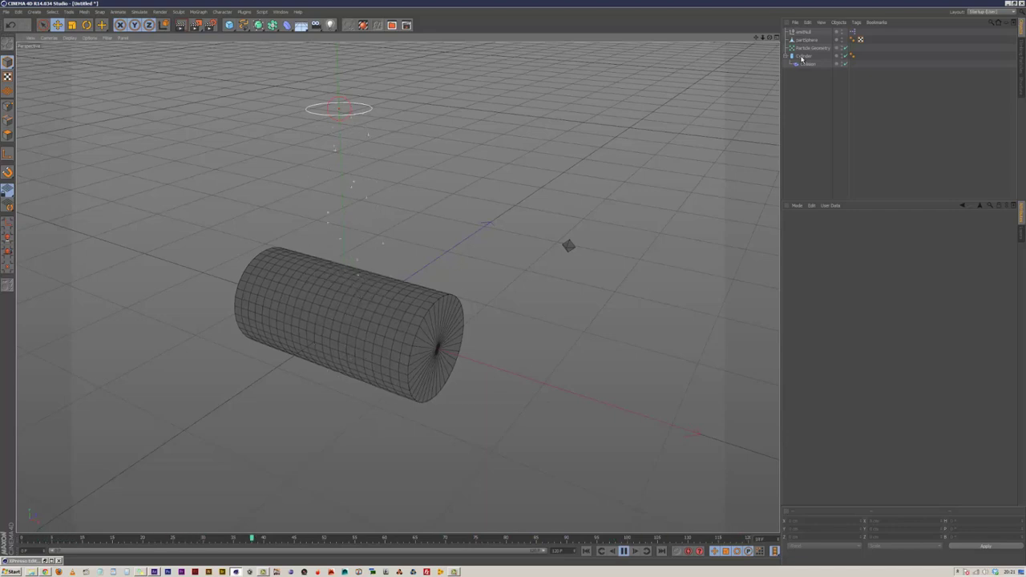
Set the PStorm node's particle Speed to 120 and close the XPresso editor.
{"action": "double_click", "coordinate": [859, 40]}
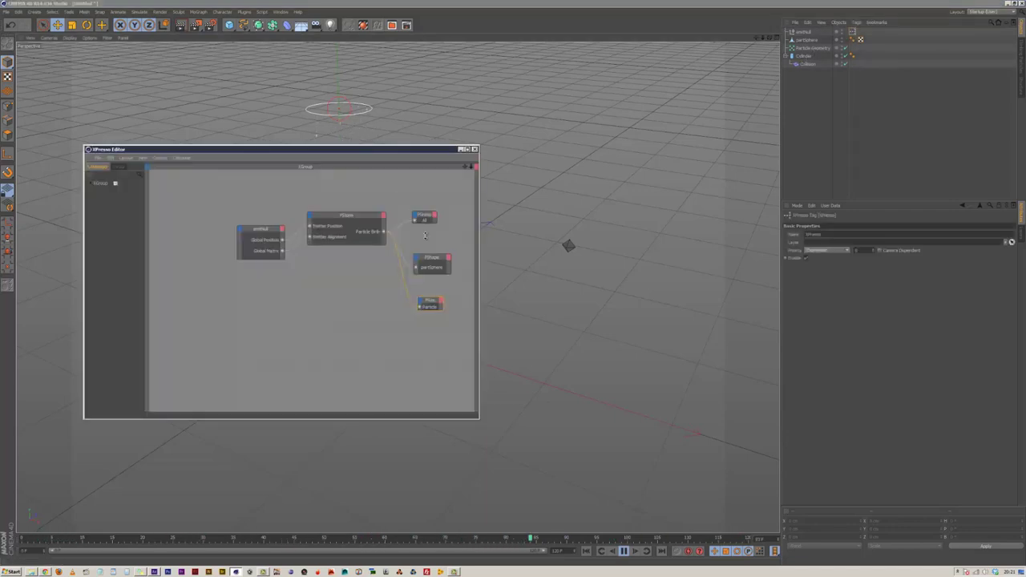
{"action": "left_click", "coordinate": [344, 218]}
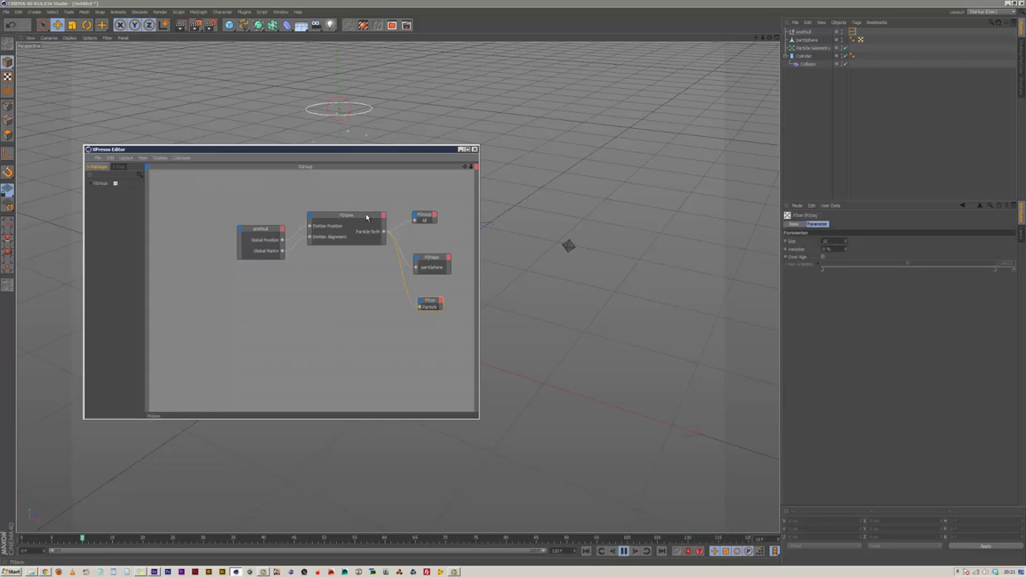
{"action": "left_click", "coordinate": [840, 223], "text": "shift"}
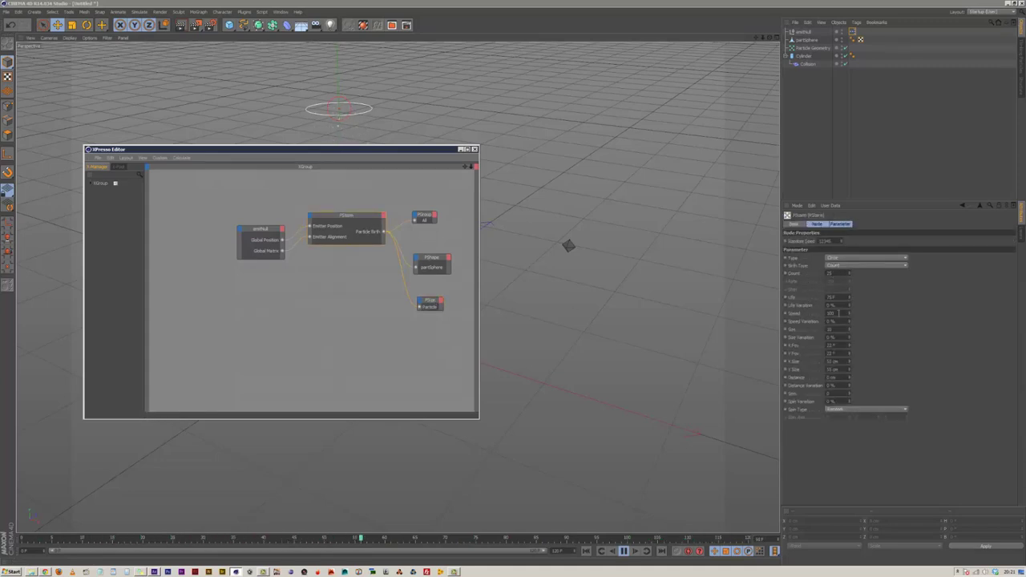
{"action": "left_click", "coordinate": [829, 313]}
{"action": "type", "text": "120"}
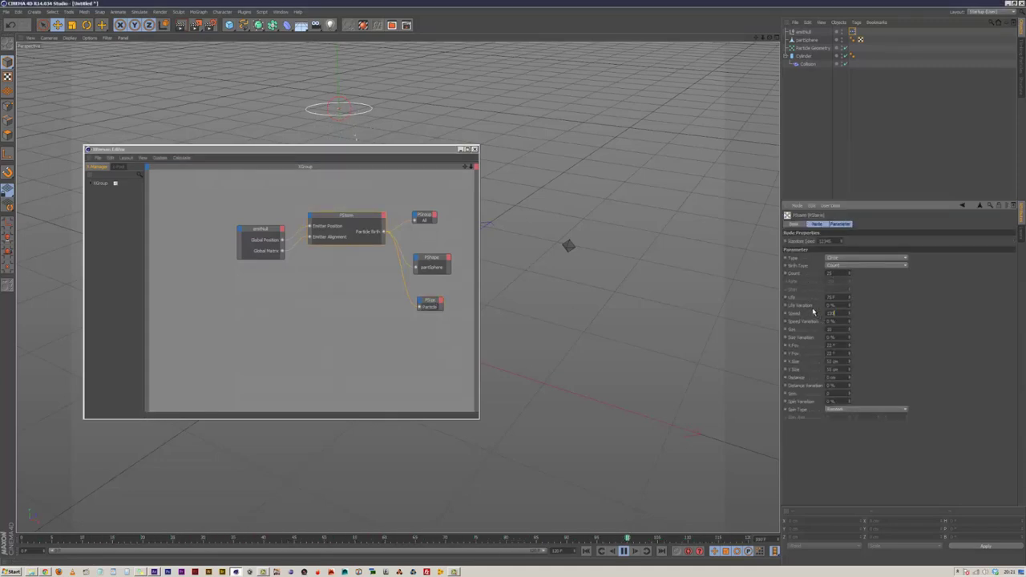
{"action": "key", "text": "Return"}
{"action": "left_click", "coordinate": [474, 149]}
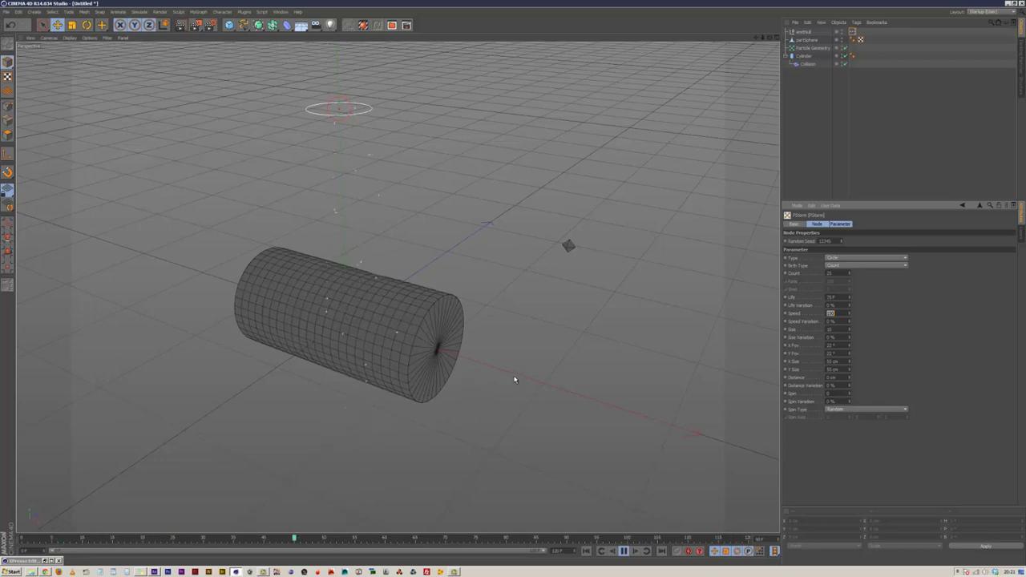
Enter 1 as the Collision deformer's Size value in its Advanced settings.
{"action": "left_click", "coordinate": [811, 65]}
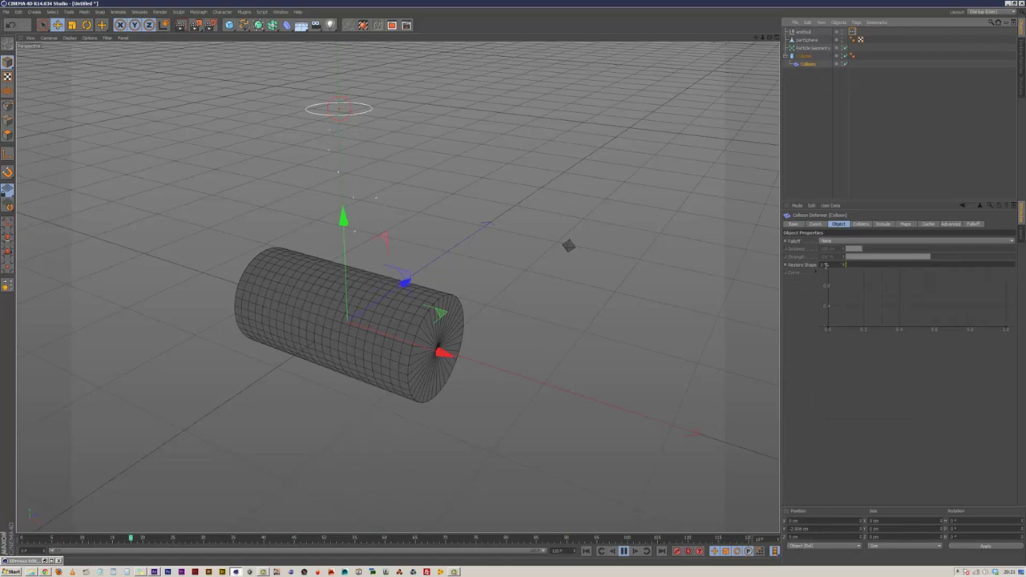
{"action": "left_click", "coordinate": [950, 224]}
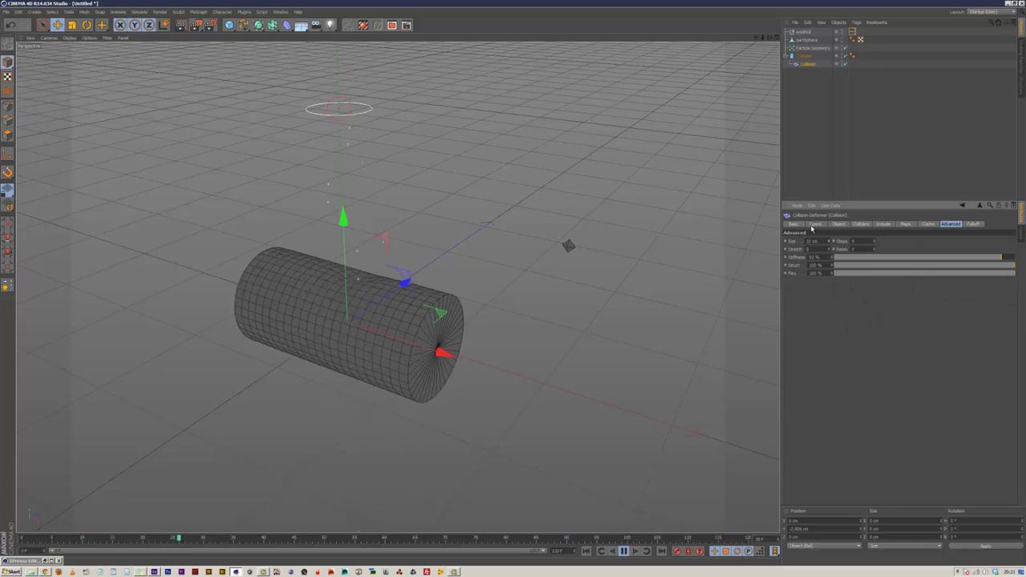
{"action": "left_click", "coordinate": [812, 240]}
{"action": "type", "text": "1"}
{"action": "key", "text": "Tab"}
Raise the Cylinder's segment count in its Object properties for a denser mesh.
{"action": "left_click", "coordinate": [803, 56]}
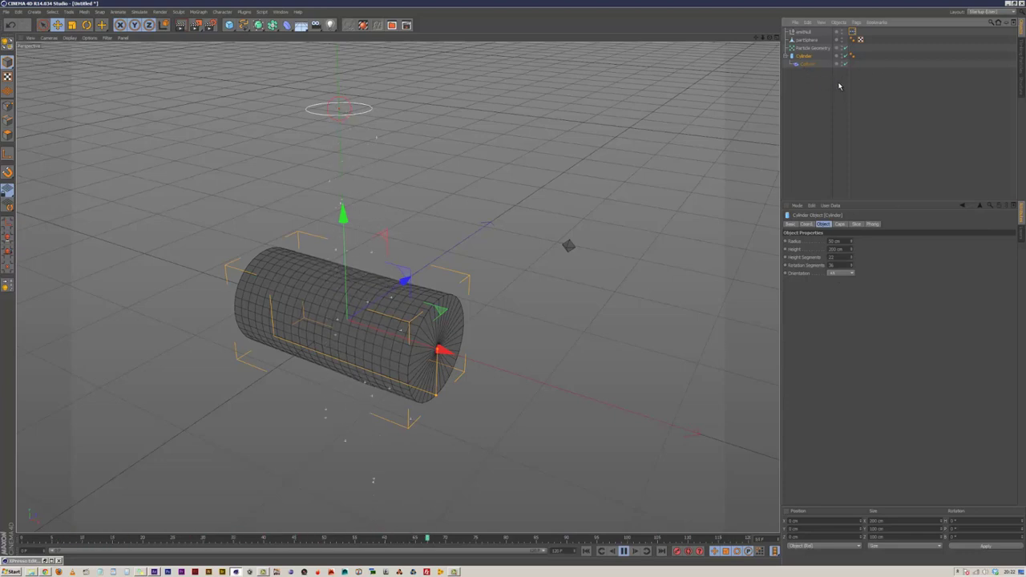
{"action": "scroll", "coordinate": [833, 257], "scroll_direction": "up", "scroll_amount": 6}
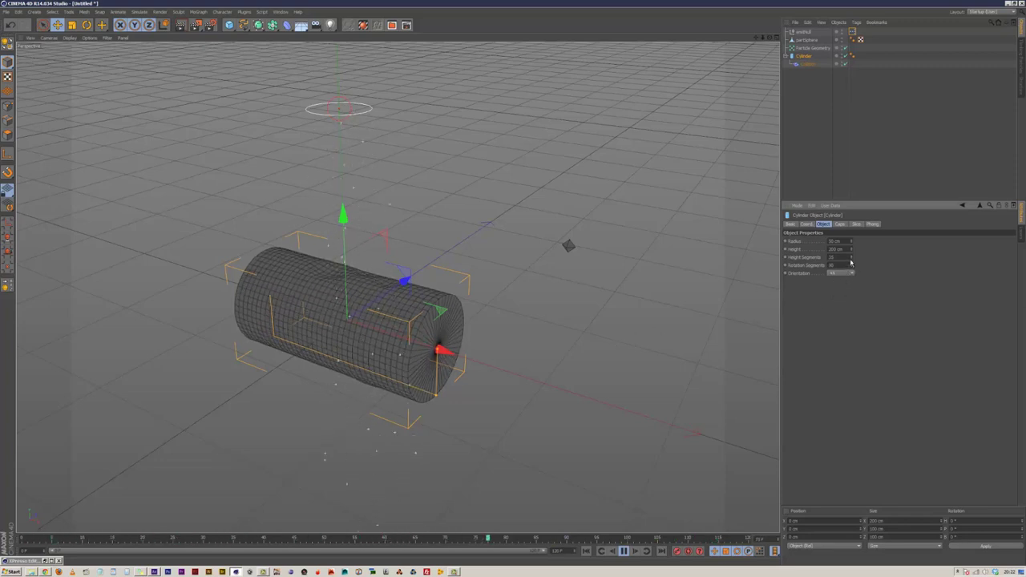
{"action": "left_click_drag", "start_coordinate": [851, 258], "coordinate": [851, 262]}
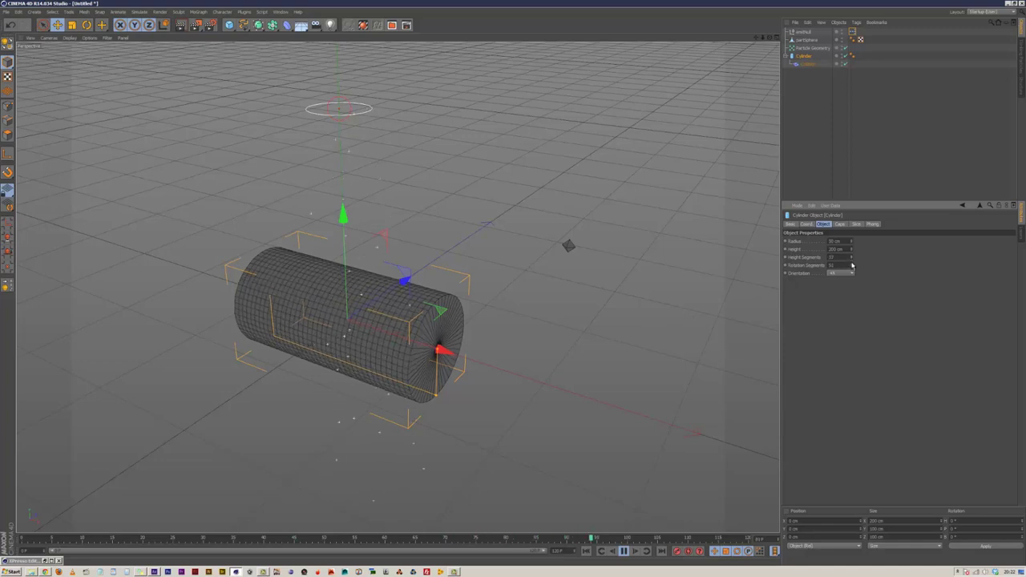
{"action": "left_click", "coordinate": [609, 366]}
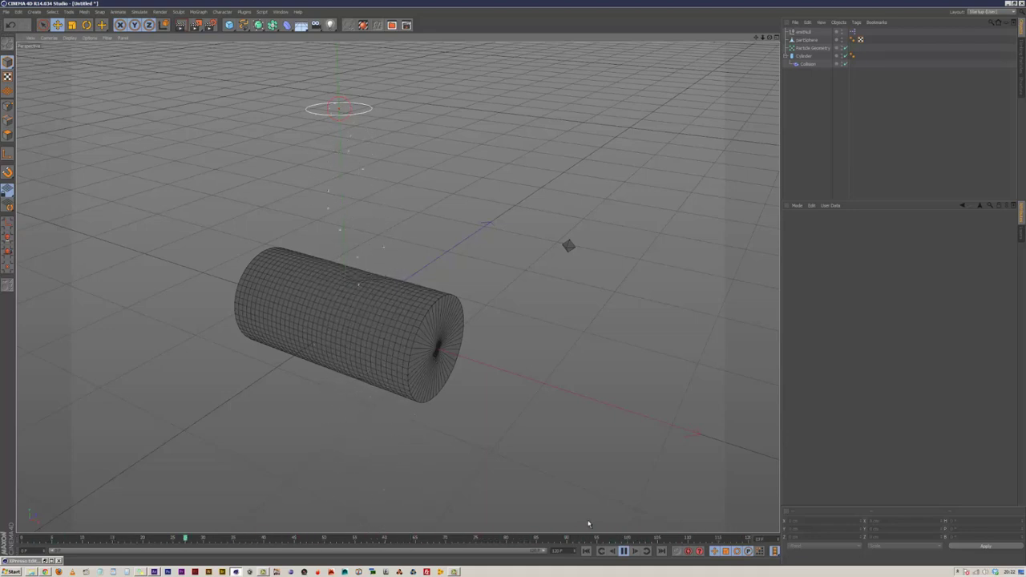
Stop playback, duplicate the Cylinder, and delete the copy's Collision deformer.
{"action": "key", "text": "F8"}
{"action": "left_click", "coordinate": [806, 57]}
{"action": "left_click_drag", "start_coordinate": [810, 76], "coordinate": [813, 93], "text": "ctrl"}
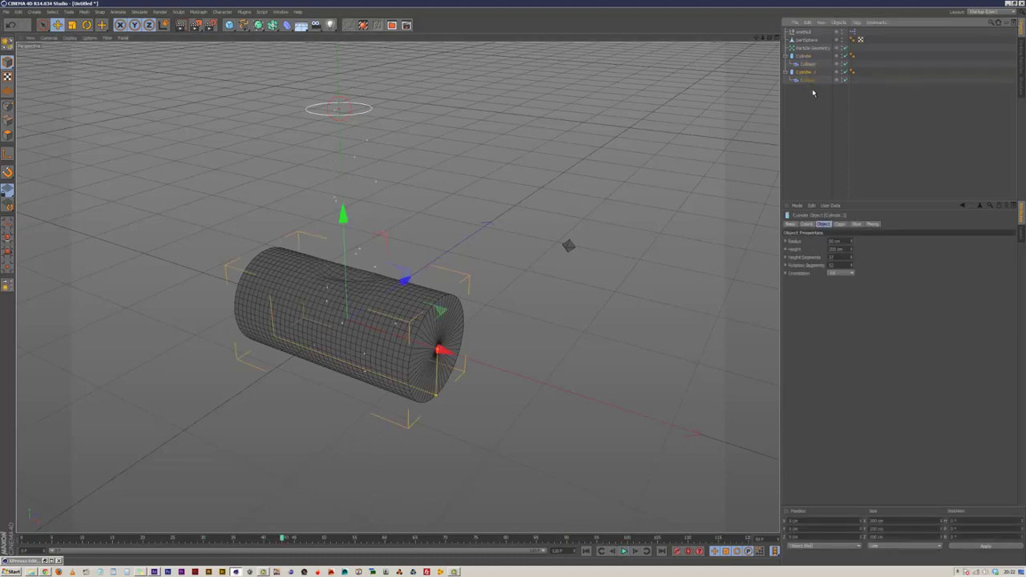
{"action": "left_click", "coordinate": [809, 79]}
{"action": "key", "text": "Delete"}
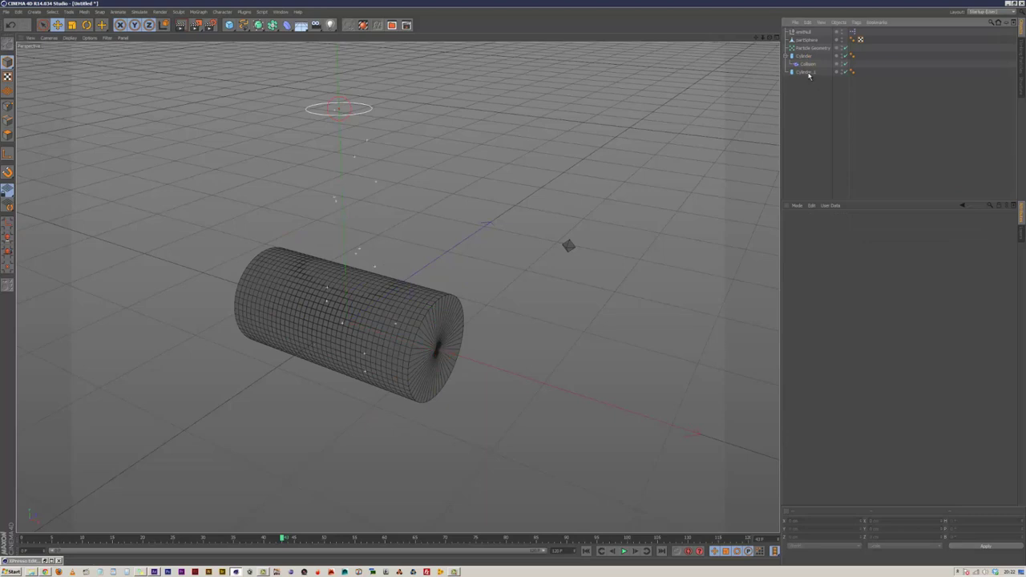
{"action": "left_click", "coordinate": [807, 72]}
Rename the copied cylinder to InnerCylinder.
{"action": "double_click", "coordinate": [805, 73]}
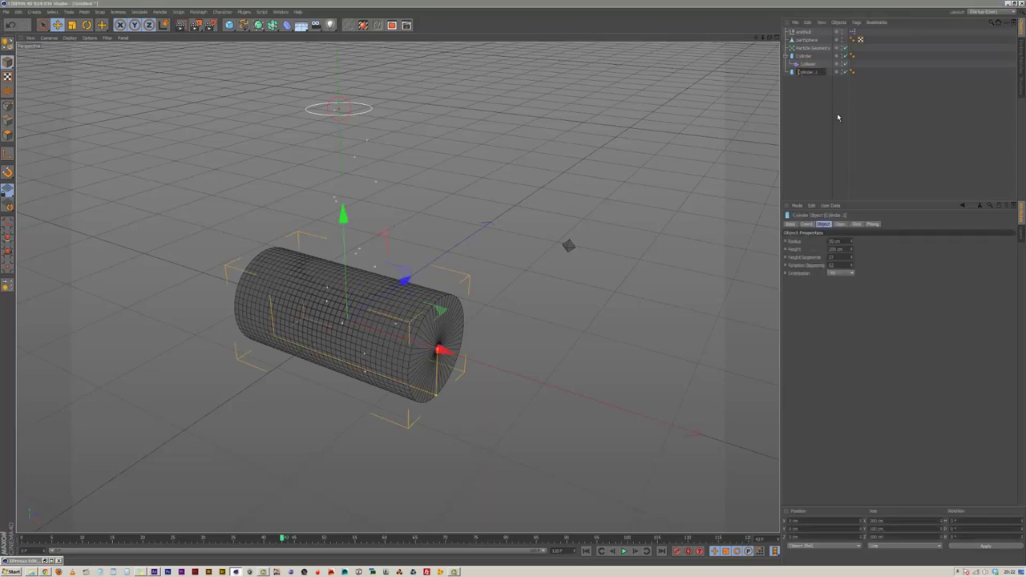
{"action": "type", "text": "Inner"}
{"action": "key", "text": "Return"}
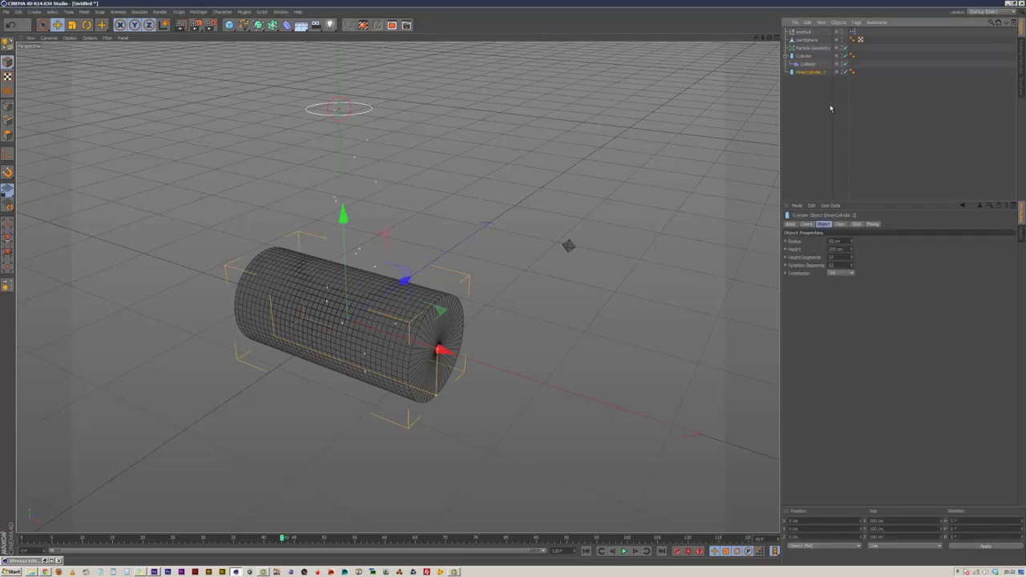
{"action": "double_click", "coordinate": [809, 72]}
{"action": "key", "text": "BackSpace"}
{"action": "key", "text": "BackSpace"}
{"action": "key", "text": "Return"}
Shrink InnerCylinder's radius to 45 cm and increase its height.
{"action": "left_click_drag", "start_coordinate": [851, 243], "coordinate": [823, 251]}
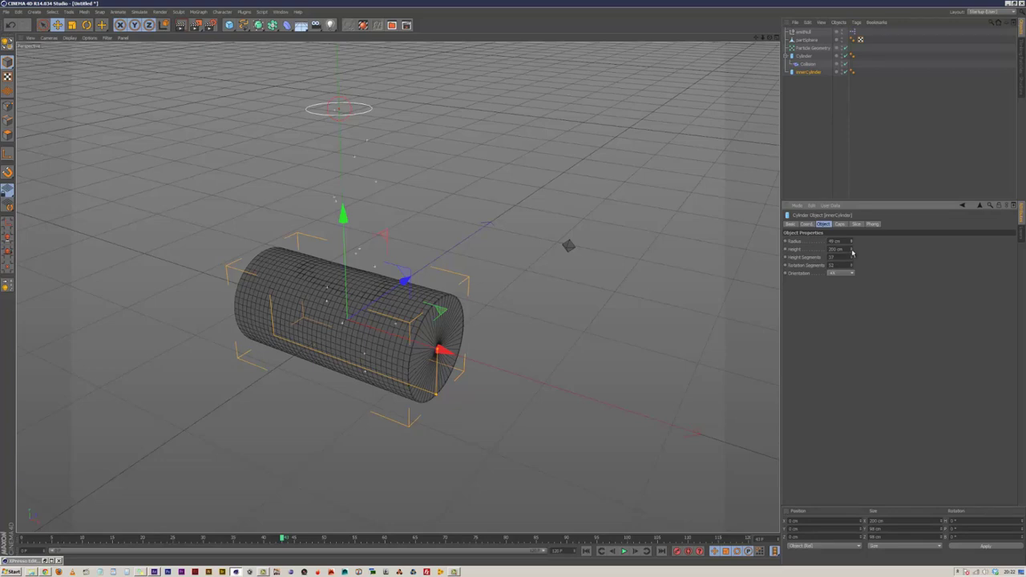
{"action": "left_click_drag", "start_coordinate": [851, 250], "coordinate": [851, 252]}
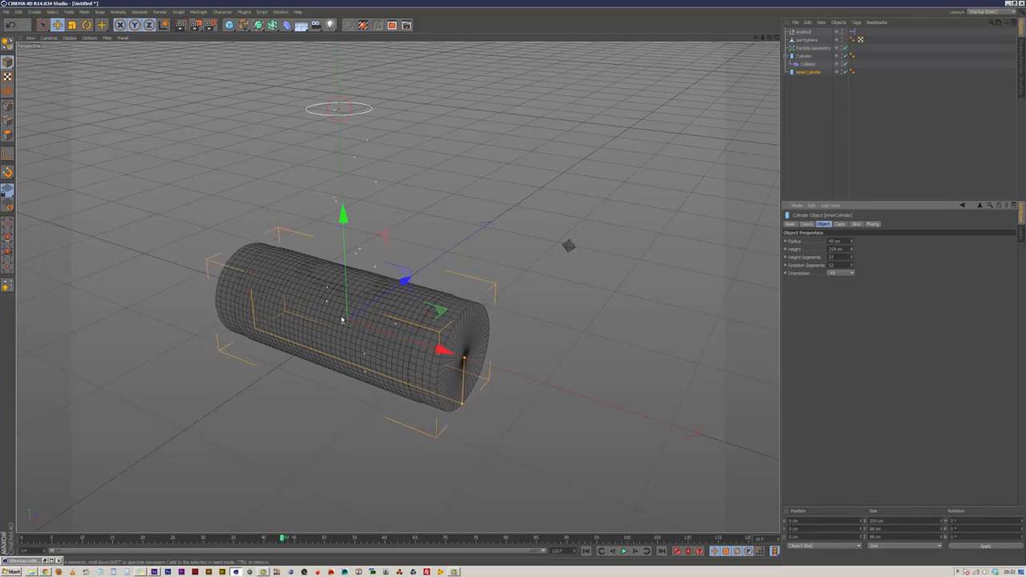
{"action": "left_click", "coordinate": [813, 88]}
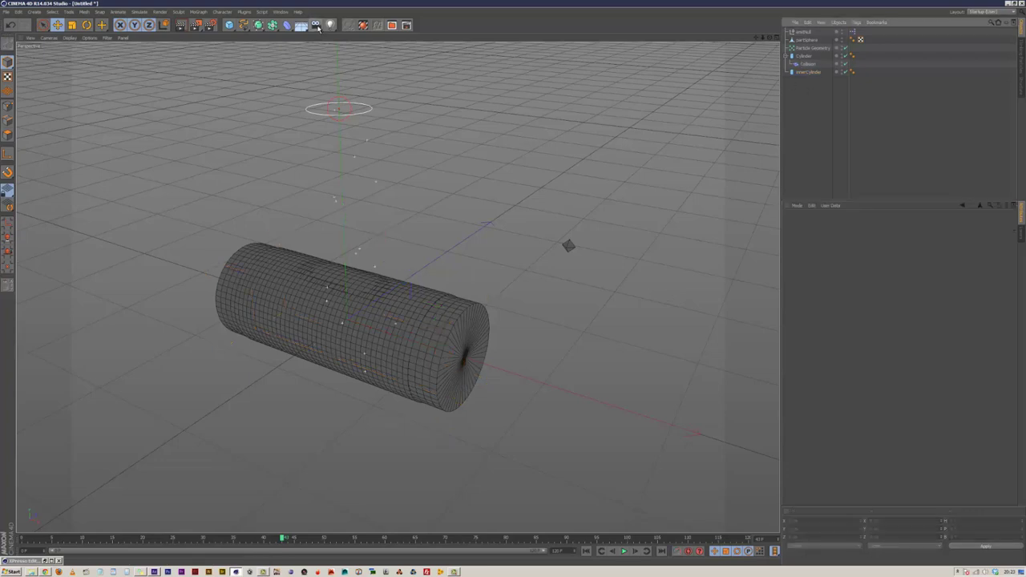
Add a Boole object from the modeling generators.
{"action": "left_click", "coordinate": [258, 25]}
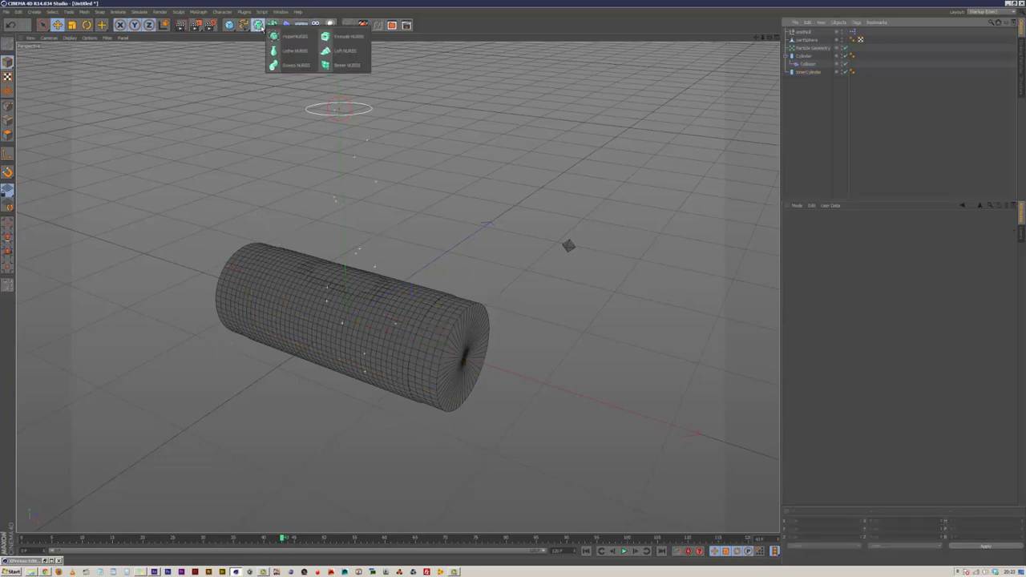
{"action": "left_click", "coordinate": [273, 25]}
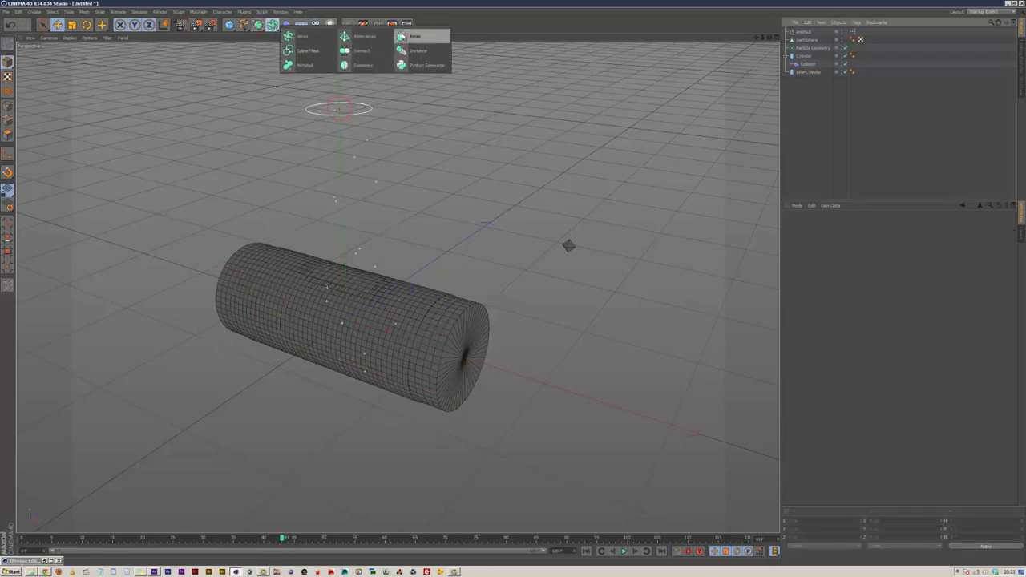
{"action": "left_click", "coordinate": [402, 37]}
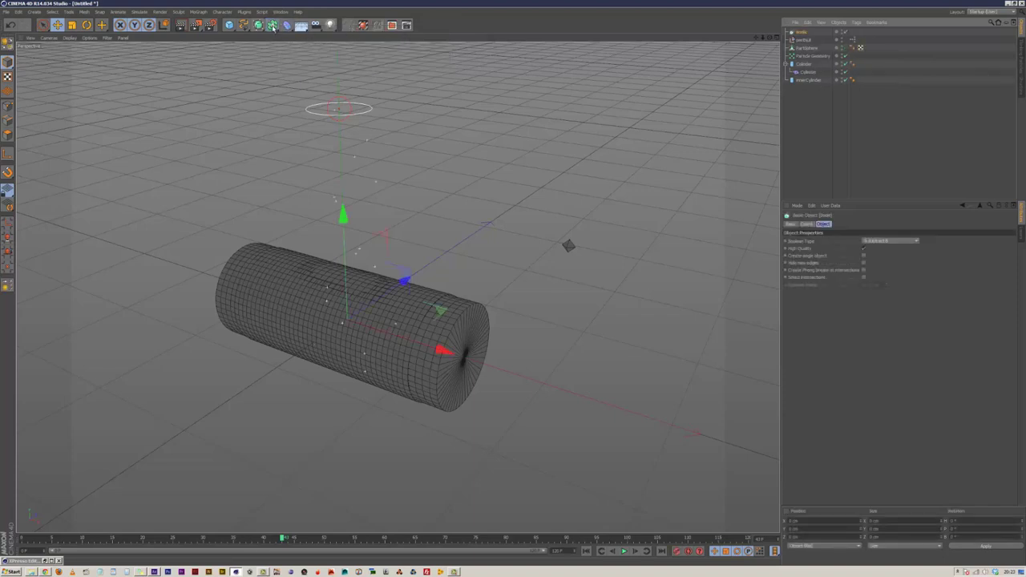
{"action": "left_click", "coordinate": [273, 25]}
Move innerCylinder under the Boole object and orbit to view the hollowed cylinder.
{"action": "left_click", "coordinate": [786, 64]}
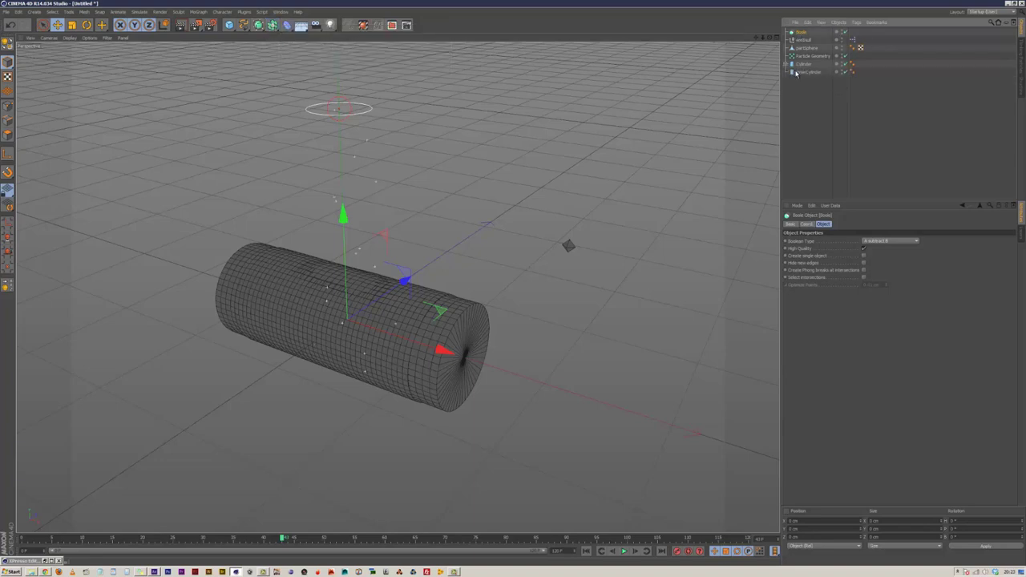
{"action": "left_click_drag", "start_coordinate": [810, 72], "coordinate": [804, 32]}
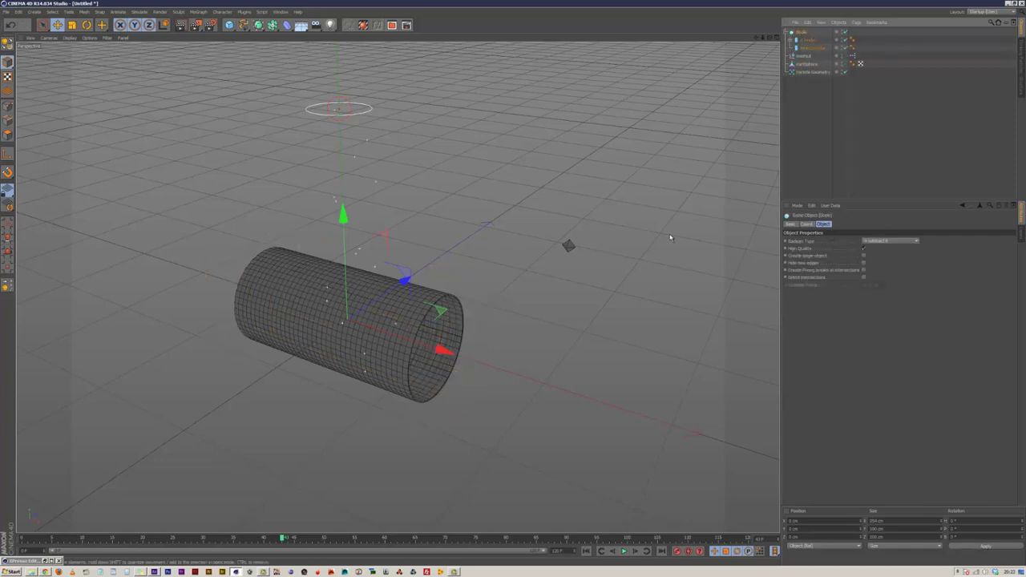
{"action": "left_click", "coordinate": [600, 331]}
{"action": "left_click_drag", "start_coordinate": [769, 38], "coordinate": [705, 72]}
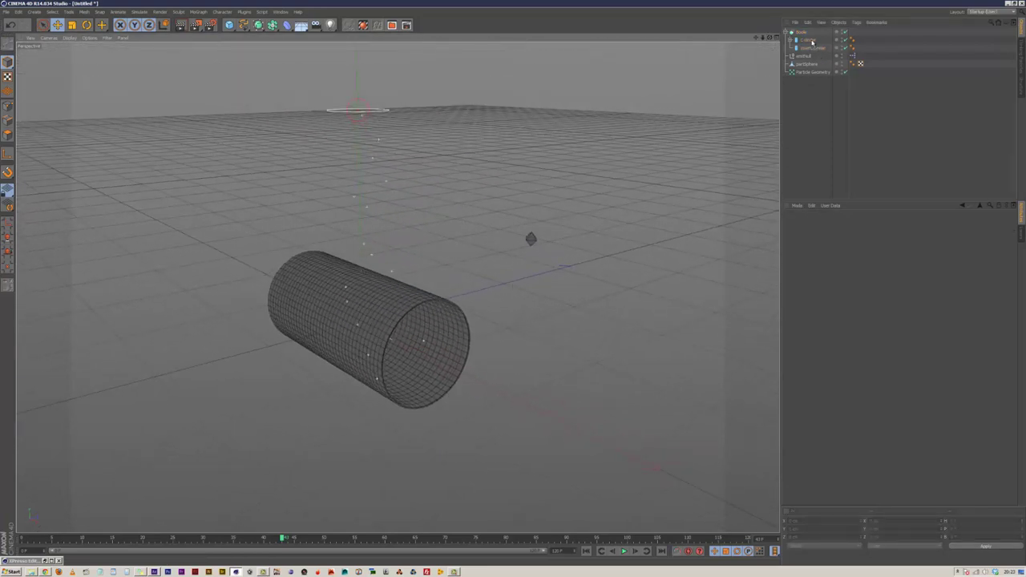
{"action": "left_click_drag", "start_coordinate": [771, 39], "coordinate": [514, 286]}
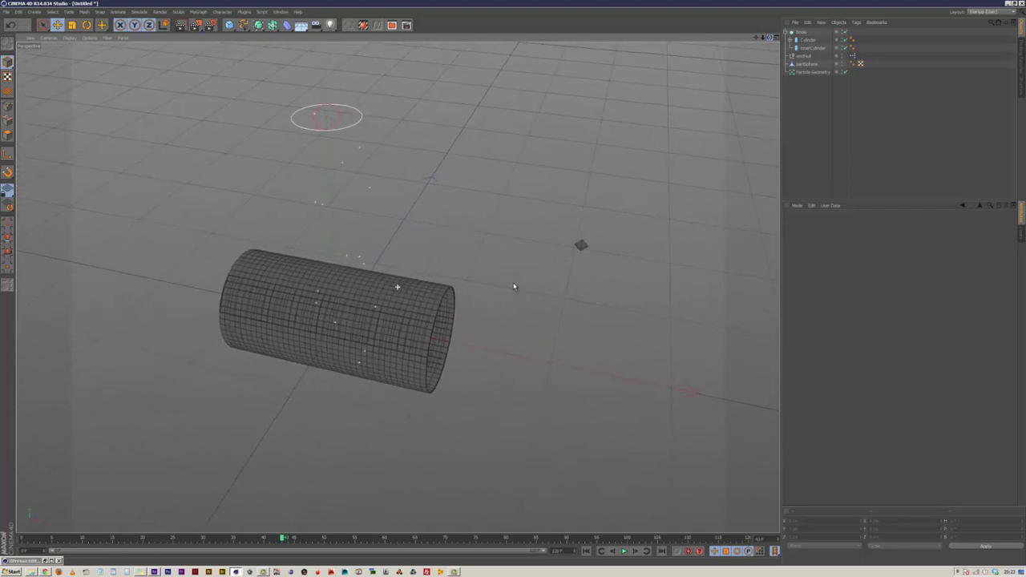
Replay the particle animation from frame 0 and orbit to inspect the holes in the tube.
{"action": "left_click", "coordinate": [586, 551]}
{"action": "left_click", "coordinate": [625, 551]}
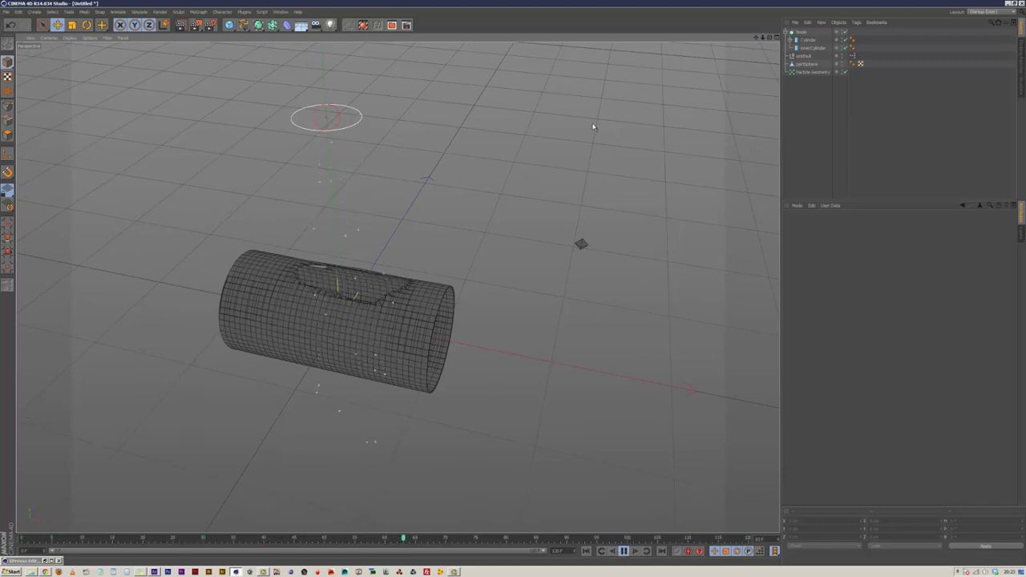
{"action": "mouse_move", "coordinate": [513, 287]}
{"action": "left_mouse_down", "text": "alt"}
{"action": "mouse_move", "coordinate": [499, 286]}
{"action": "mouse_move", "coordinate": [514, 287]}
{"action": "left_mouse_up", "text": "alt"}
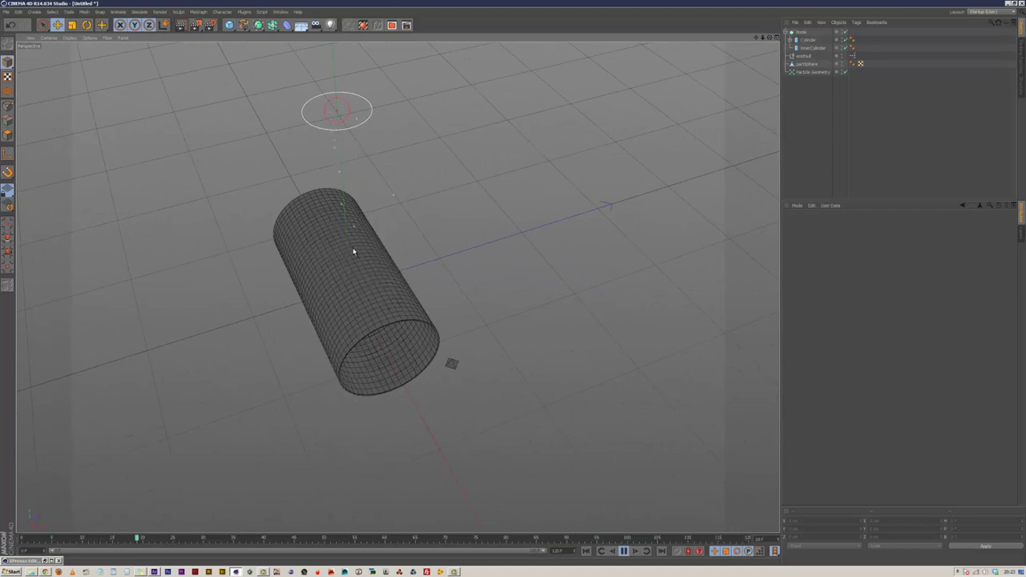
{"action": "left_click", "coordinate": [811, 48]}
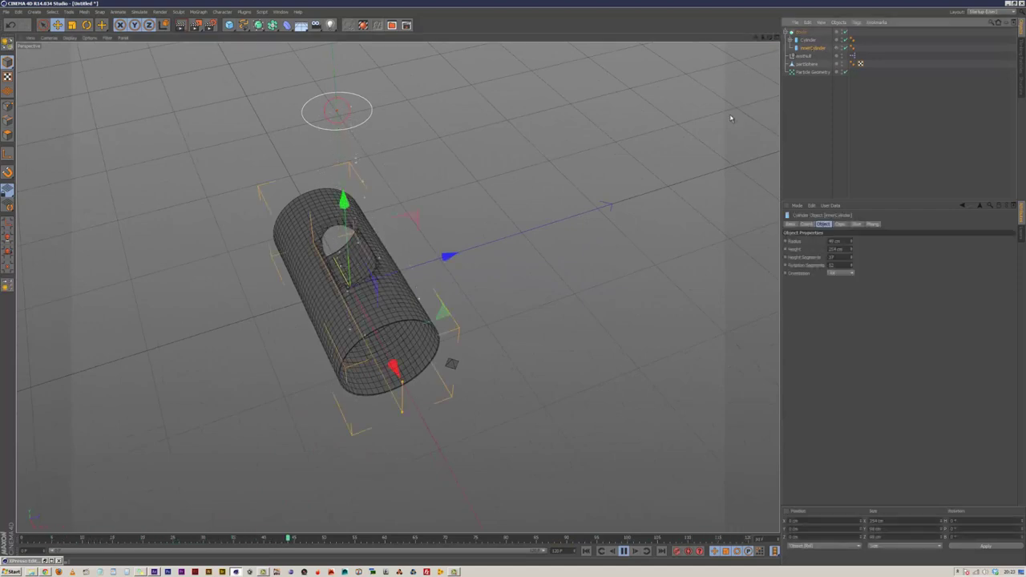
{"action": "left_click", "coordinate": [545, 270]}
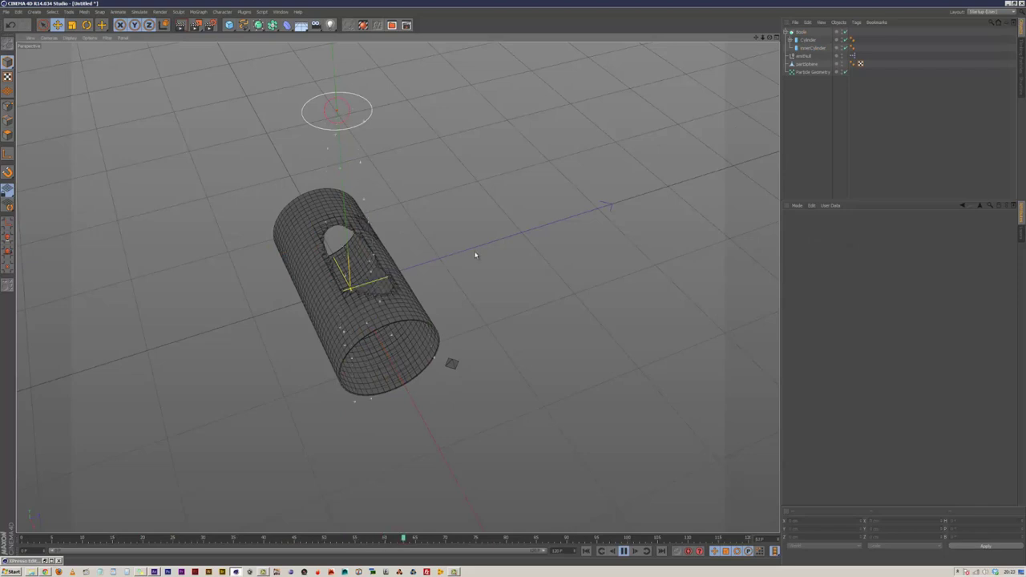
{"action": "left_click_drag", "start_coordinate": [499, 284], "coordinate": [513, 283], "text": "alt"}
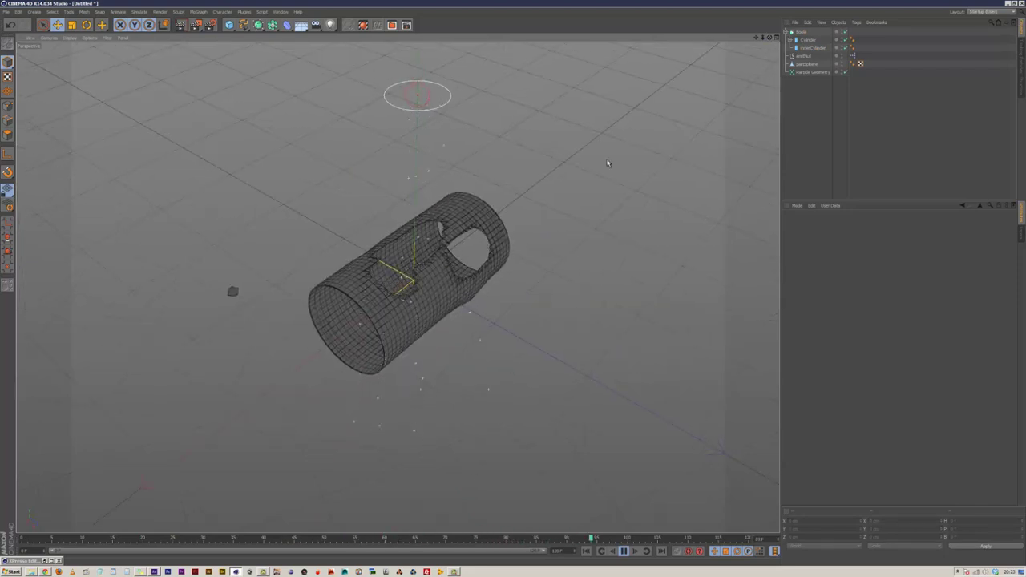
{"action": "left_click", "coordinate": [822, 72]}
Change the Collision deformer's Size in its Advanced settings, then replay the animation from the start.
{"action": "left_click", "coordinate": [792, 40]}
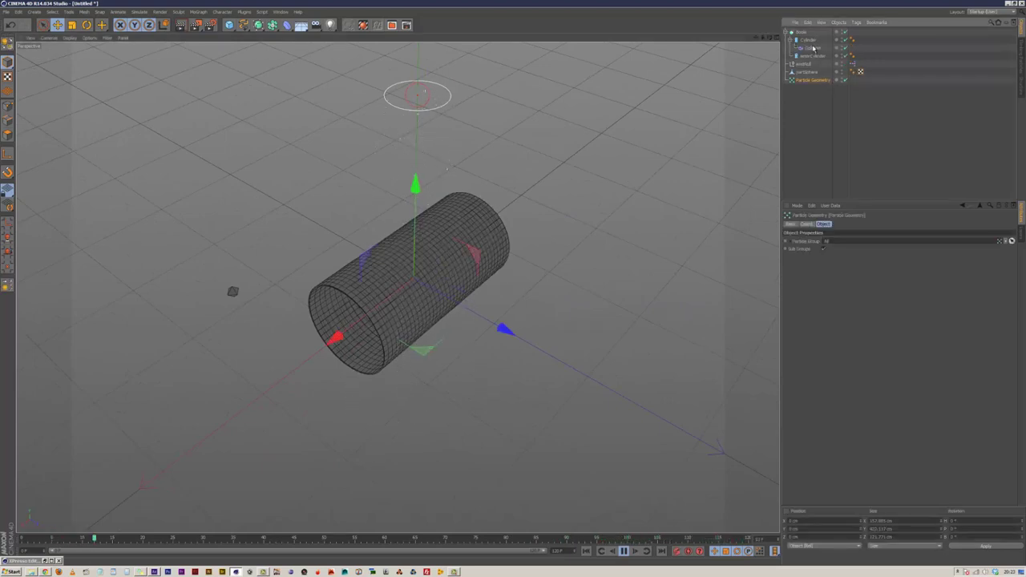
{"action": "left_click", "coordinate": [813, 49]}
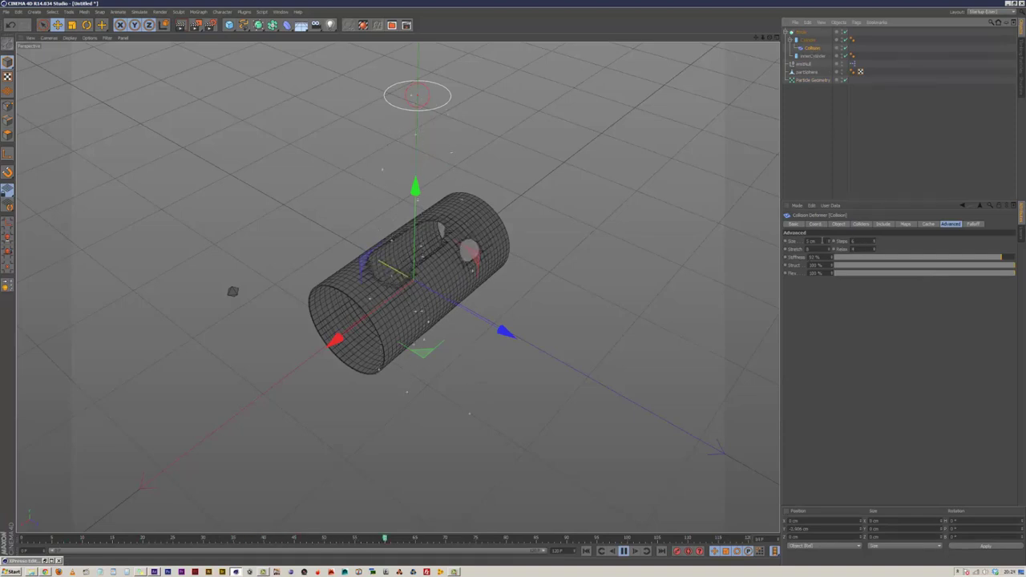
{"action": "left_click", "coordinate": [805, 240]}
{"action": "left_click", "coordinate": [808, 248]}
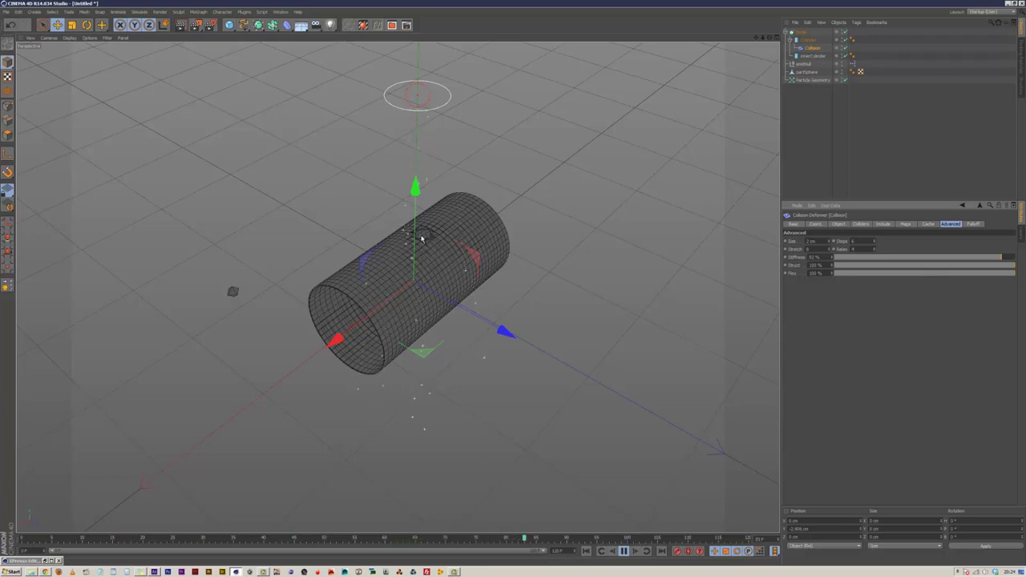
{"action": "left_click", "coordinate": [624, 551]}
{"action": "left_click", "coordinate": [586, 551]}
{"action": "left_click", "coordinate": [625, 551]}
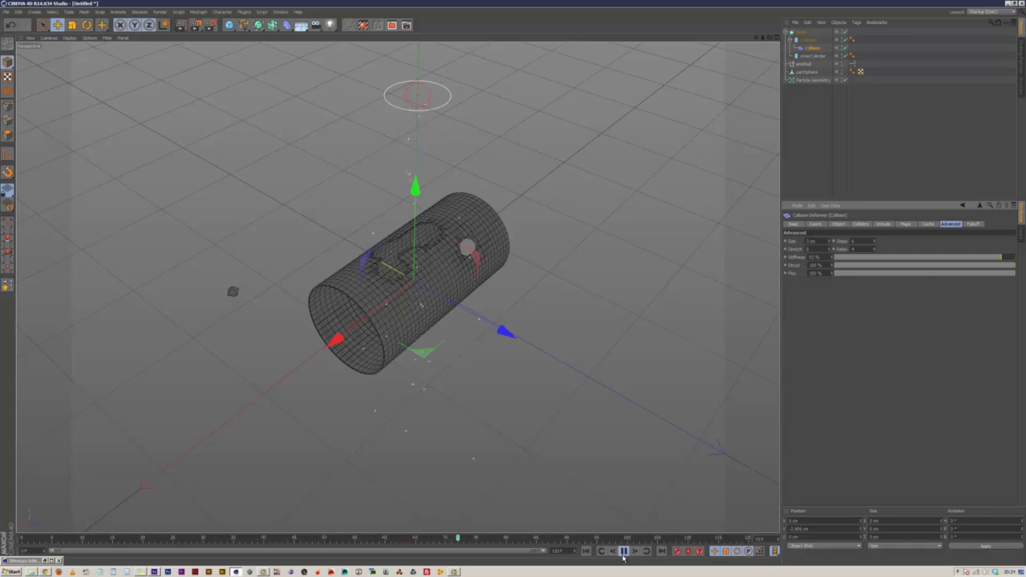
{"action": "left_click", "coordinate": [624, 553]}
Lower the Size value on the PSize node in the XPresso particle setup, then close the editor.
{"action": "double_click", "coordinate": [852, 63]}
{"action": "left_click", "coordinate": [431, 304]}
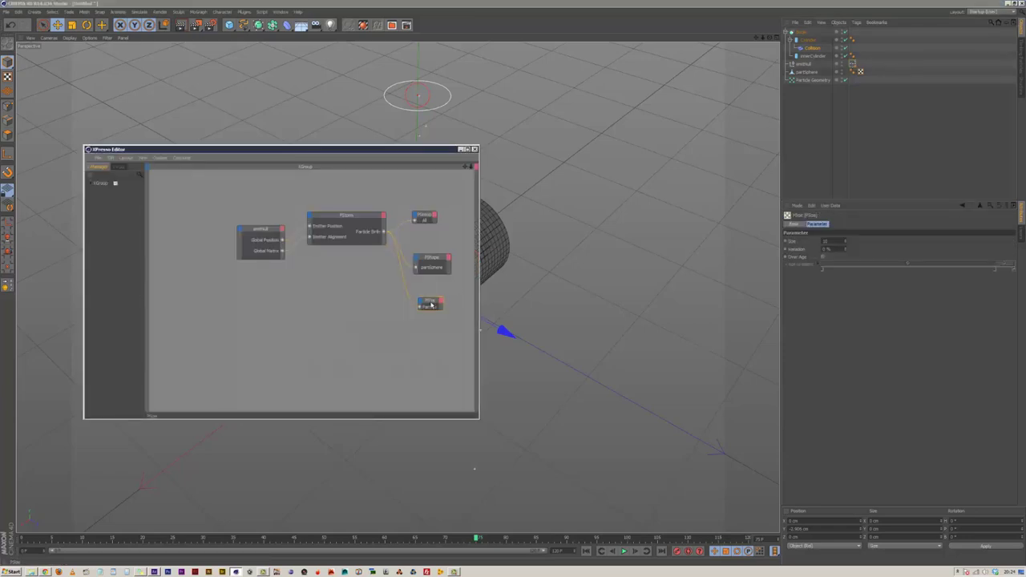
{"action": "double_click", "coordinate": [825, 240]}
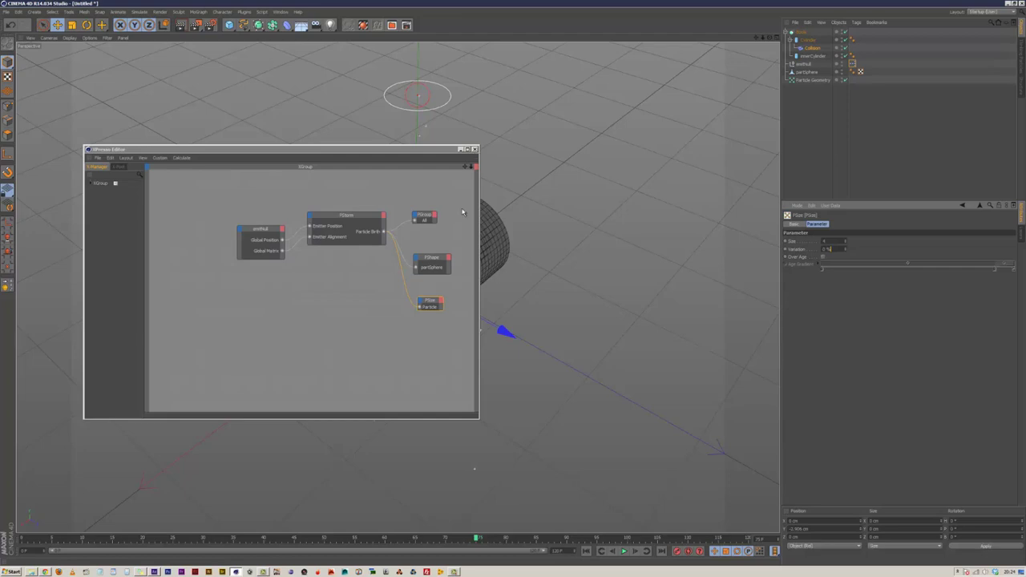
{"action": "left_click", "coordinate": [475, 149]}
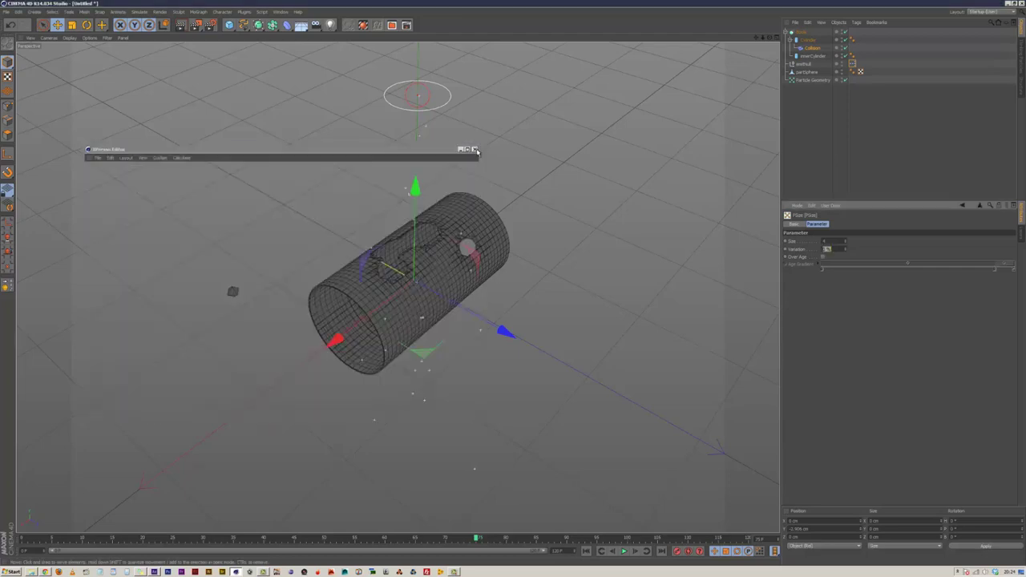
Increase the Height Segments on Cylinder and innerCylinder for a denser mesh.
{"action": "left_click", "coordinate": [808, 40]}
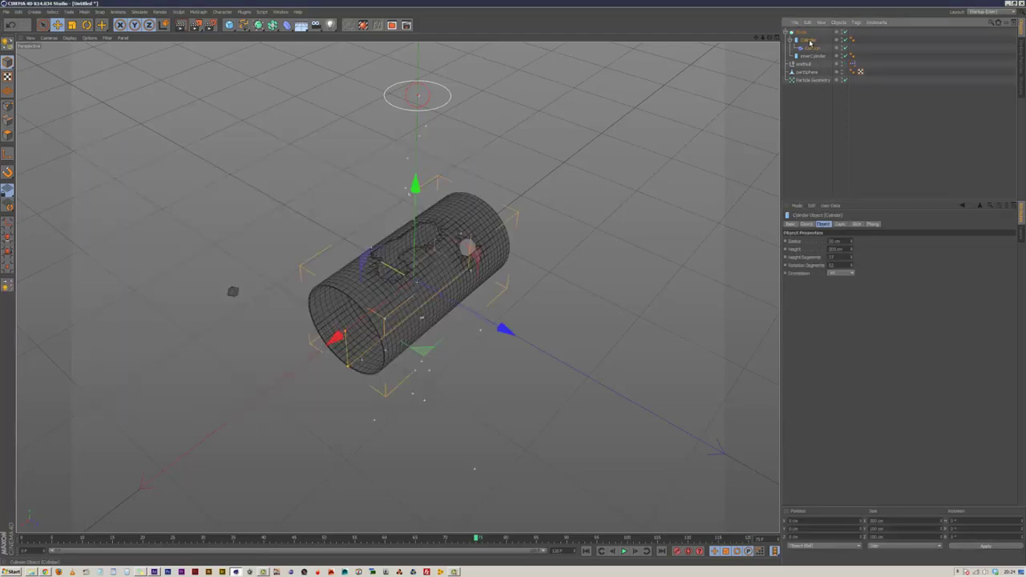
{"action": "double_click", "coordinate": [841, 257]}
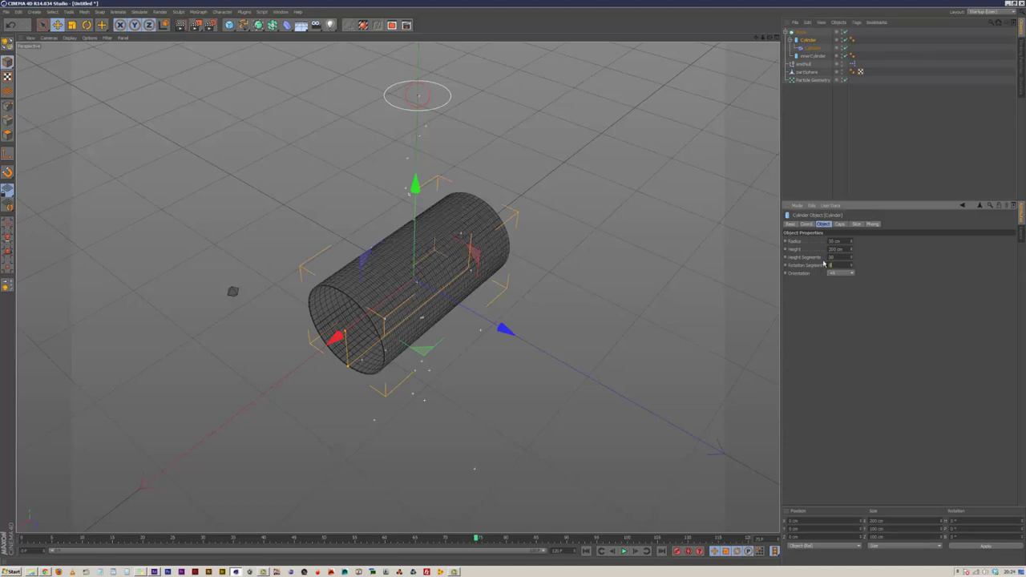
{"action": "left_click", "coordinate": [811, 56]}
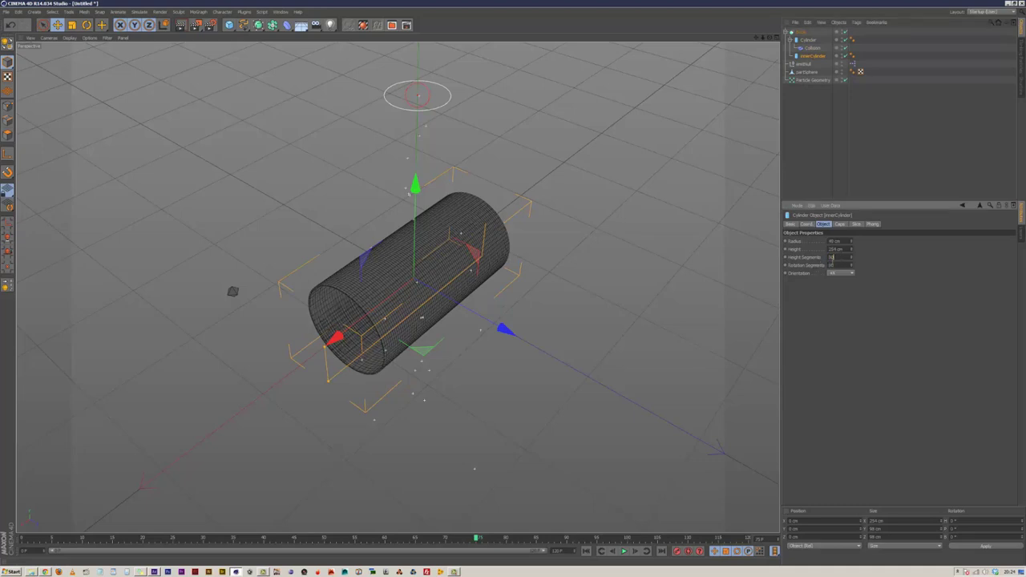
Replay the animation from frame 0, stop near frame 70 and orbit to view the holes.
{"action": "left_click", "coordinate": [582, 428]}
{"action": "left_click", "coordinate": [586, 551]}
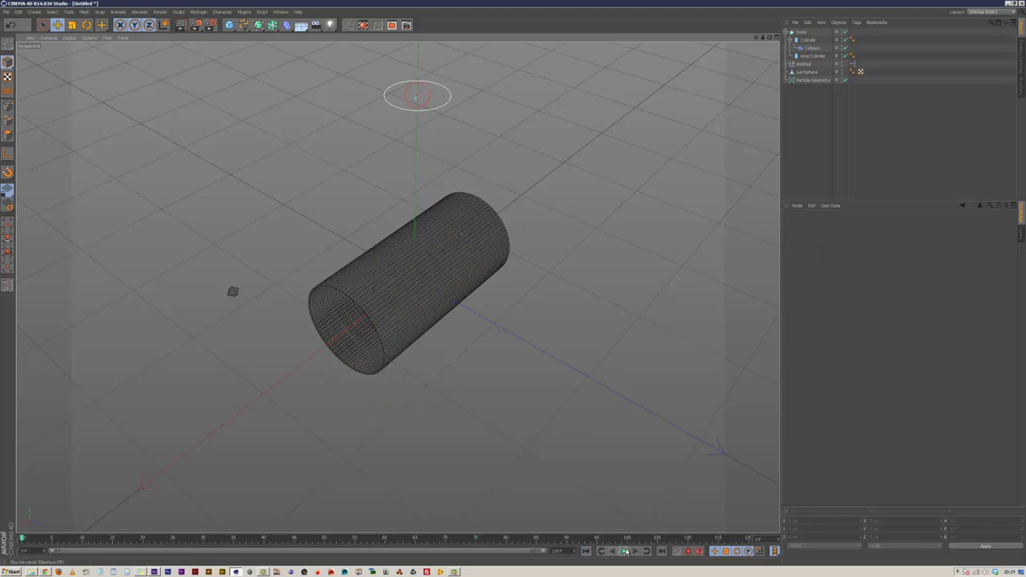
{"action": "left_click", "coordinate": [623, 551]}
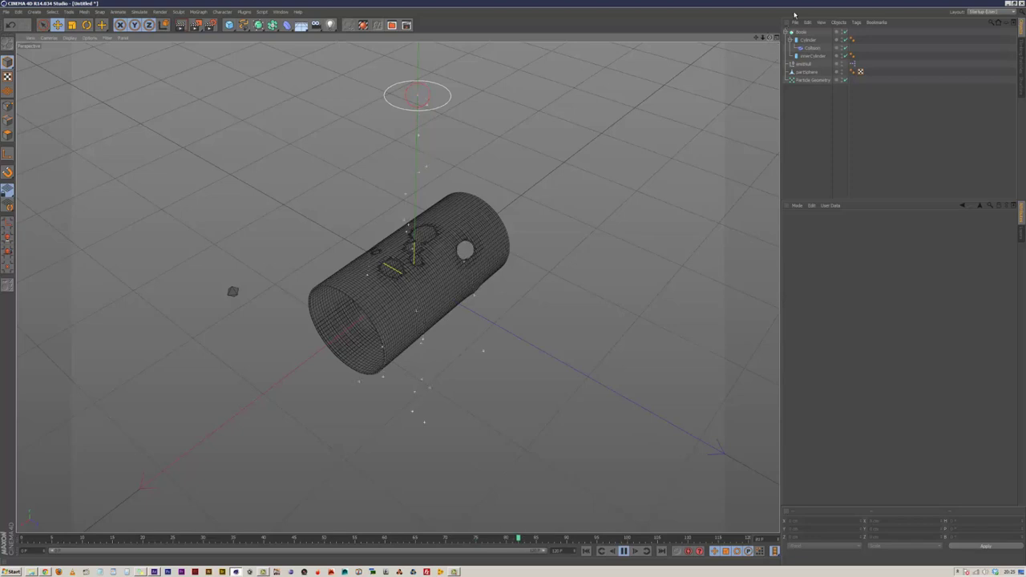
{"action": "left_click", "coordinate": [624, 551]}
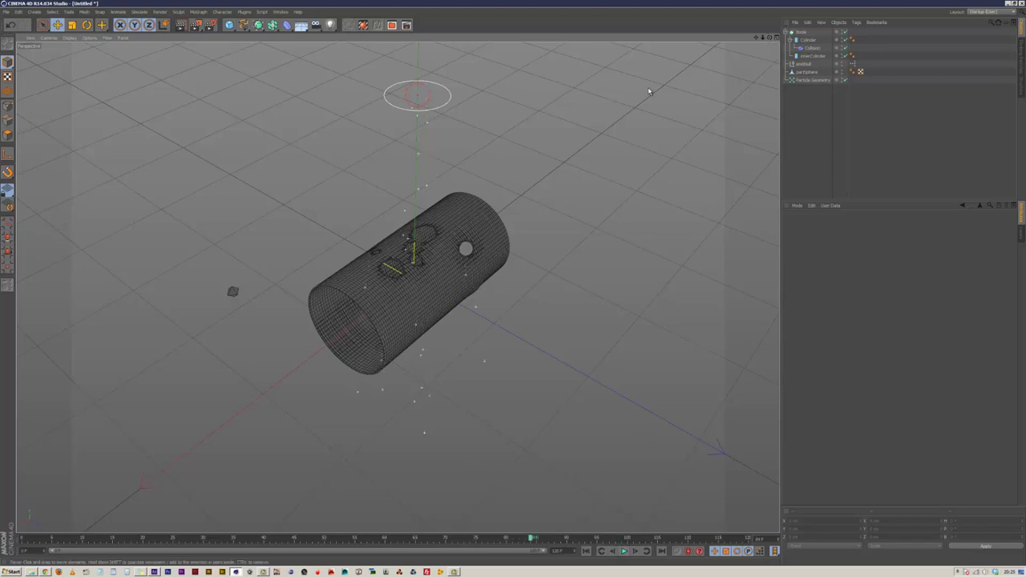
{"action": "mouse_move", "coordinate": [516, 284]}
{"action": "left_mouse_down", "text": "alt"}
{"action": "mouse_move", "coordinate": [504, 288]}
{"action": "mouse_move", "coordinate": [514, 287]}
{"action": "left_mouse_up", "text": "alt"}
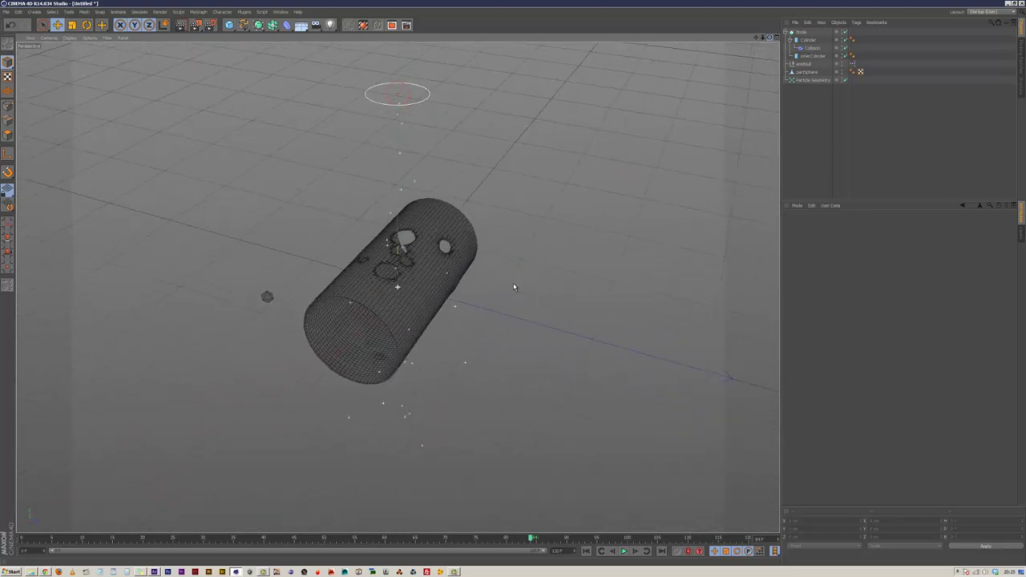
With the playhead at frame 0, enable the Collision deformer's cache and calculate it.
{"action": "left_click", "coordinate": [812, 47]}
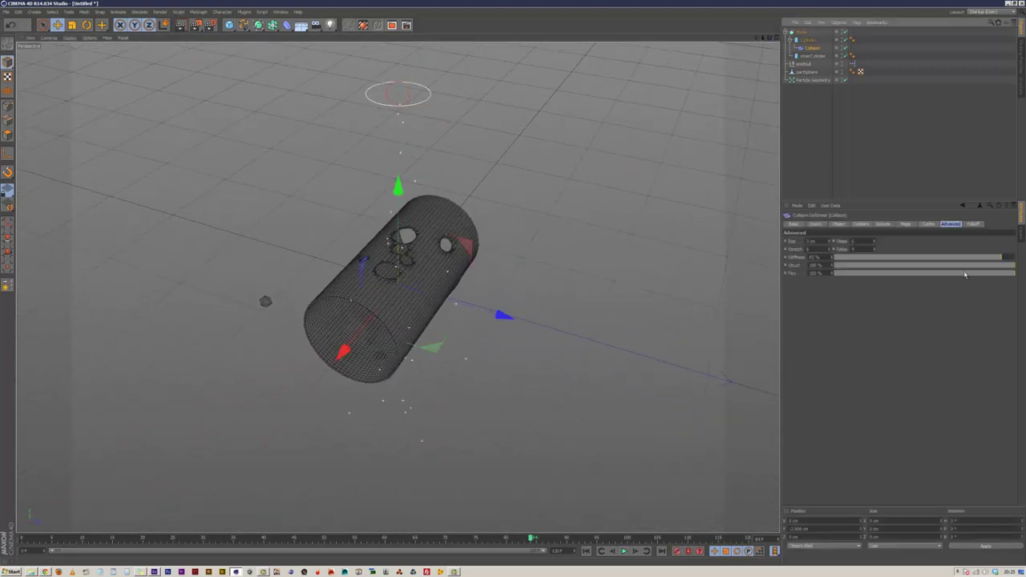
{"action": "left_click", "coordinate": [927, 224]}
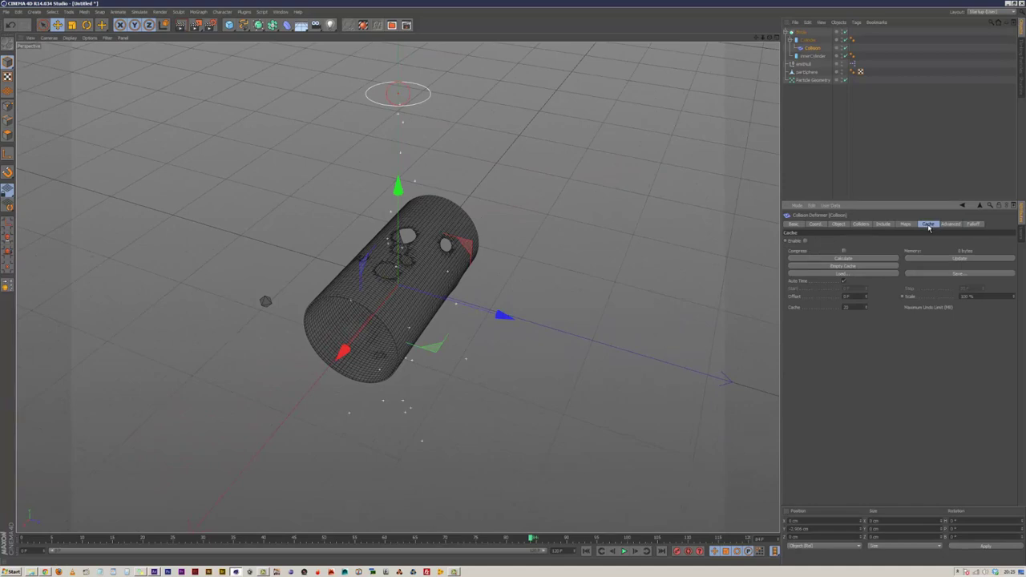
{"action": "left_click_drag", "start_coordinate": [523, 542], "coordinate": [21, 542]}
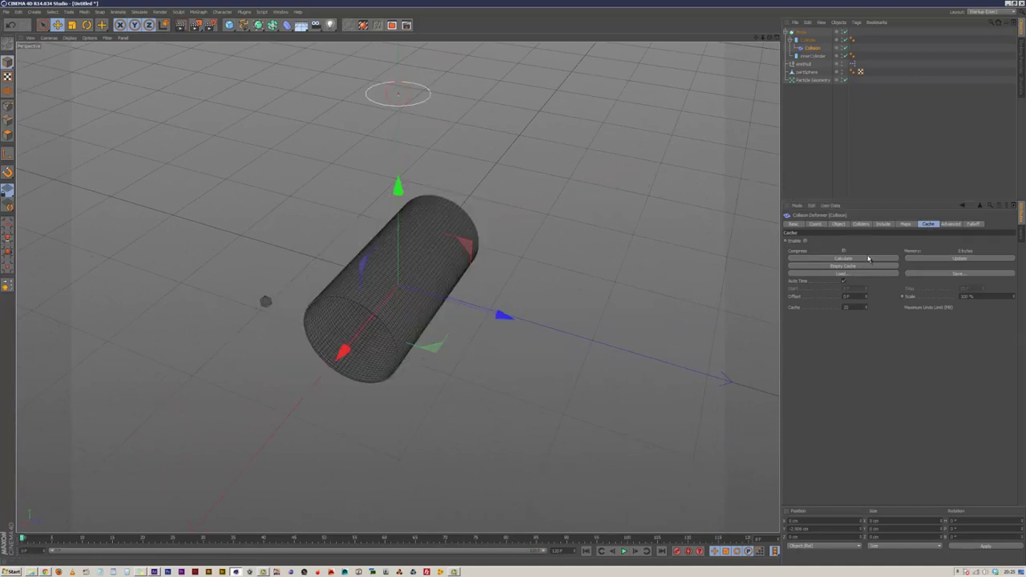
{"action": "left_click", "coordinate": [805, 242]}
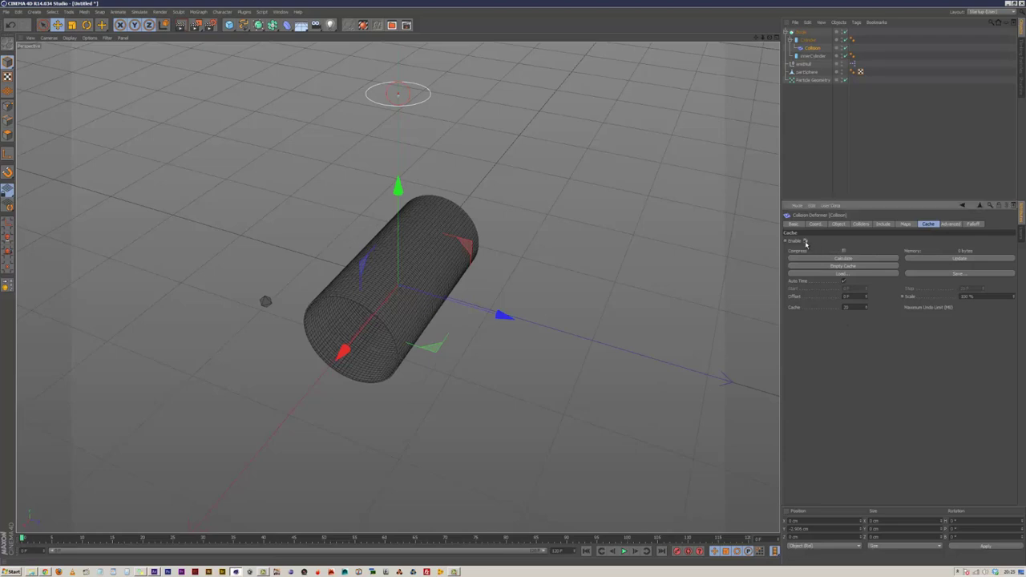
{"action": "left_click", "coordinate": [856, 258]}
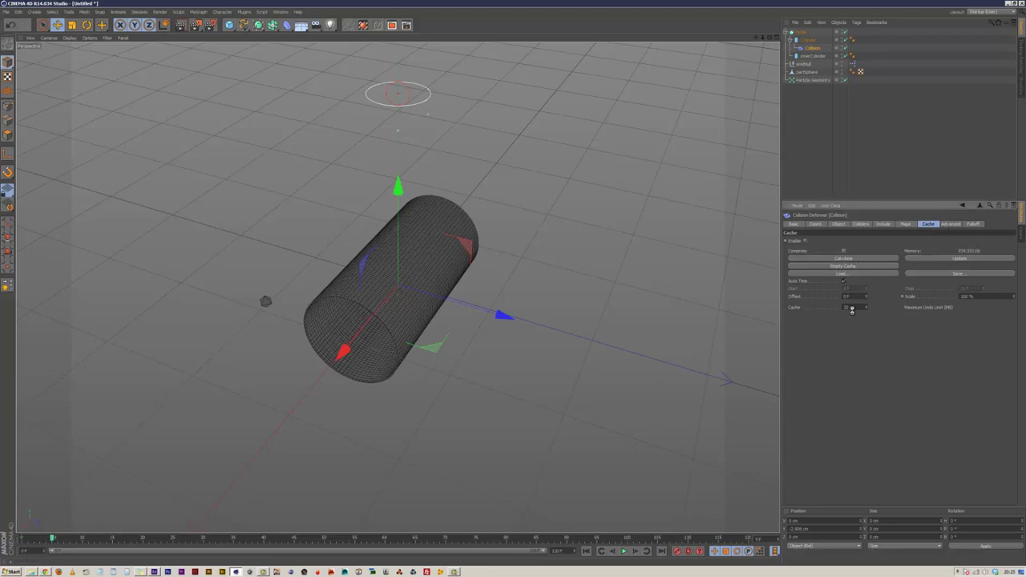